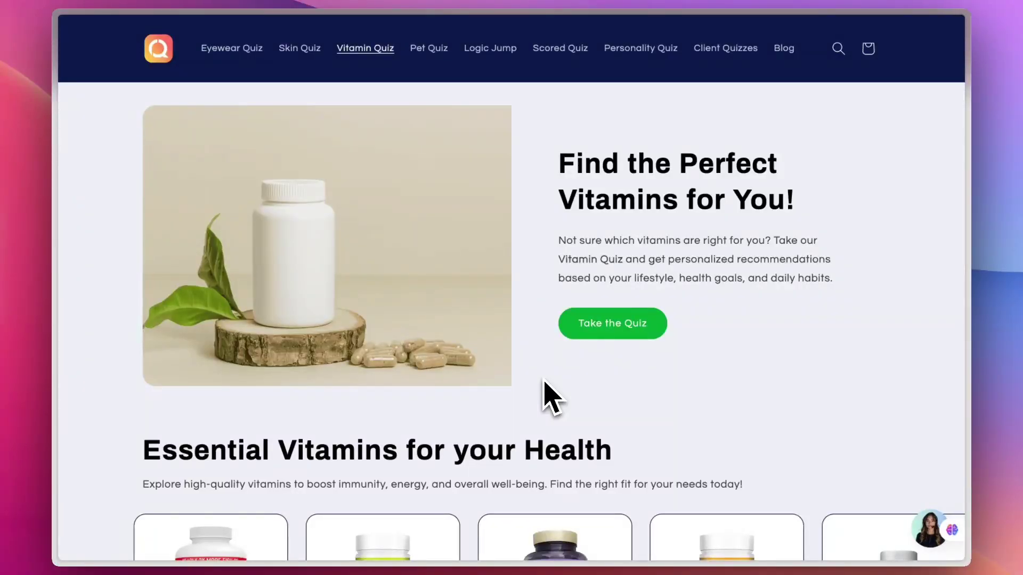
Browse down the storefront page and start the vitamin quiz
scroll(501, 313, down, 1)
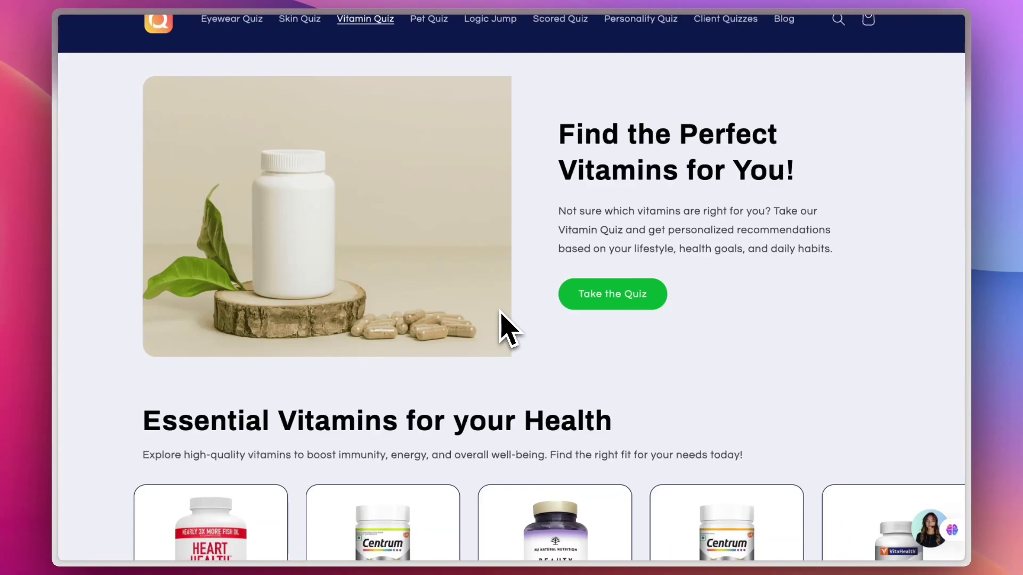
scroll(509, 327, down, 2)
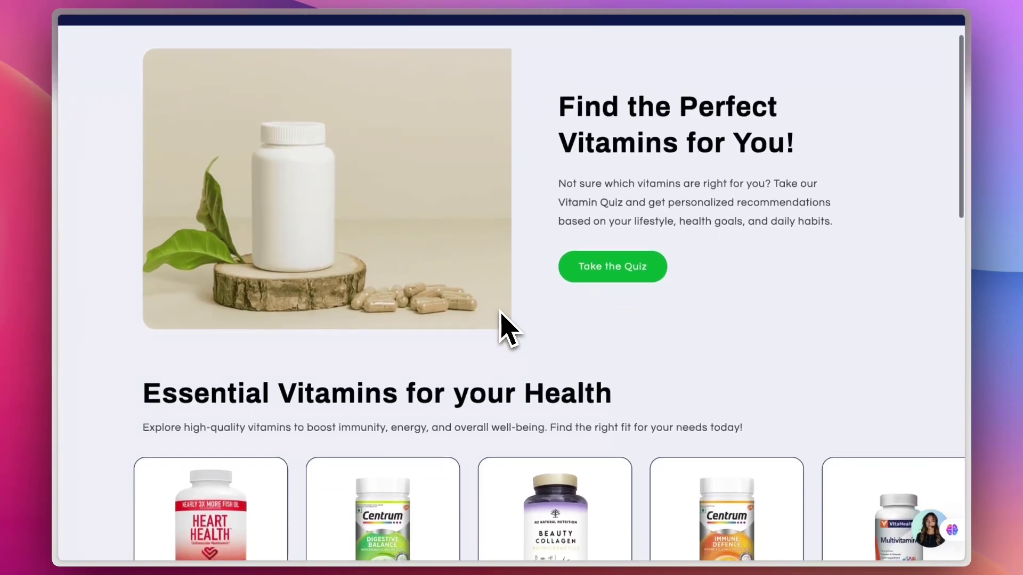
scroll(503, 327, up, 3)
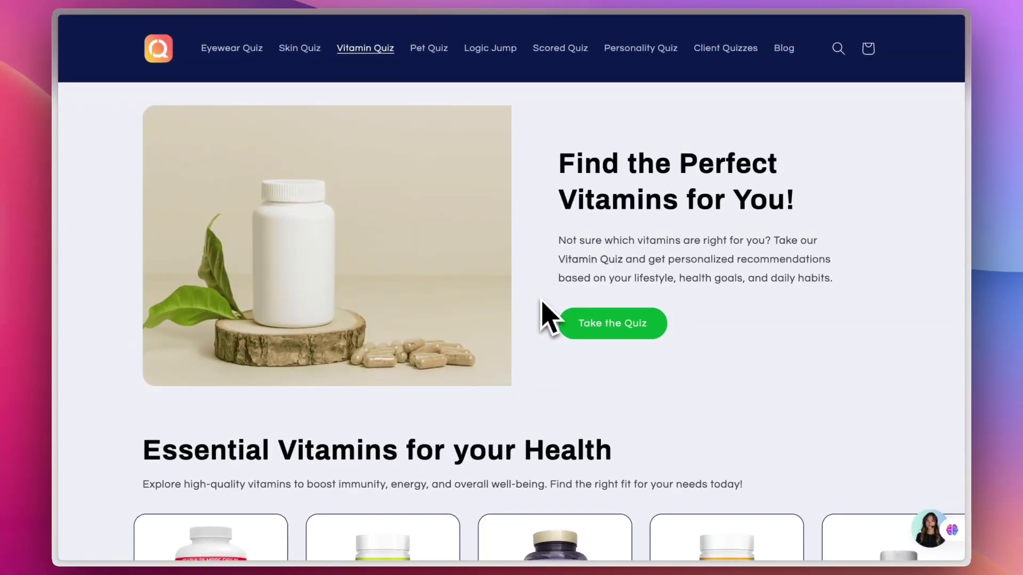
scroll(522, 240, down, 3)
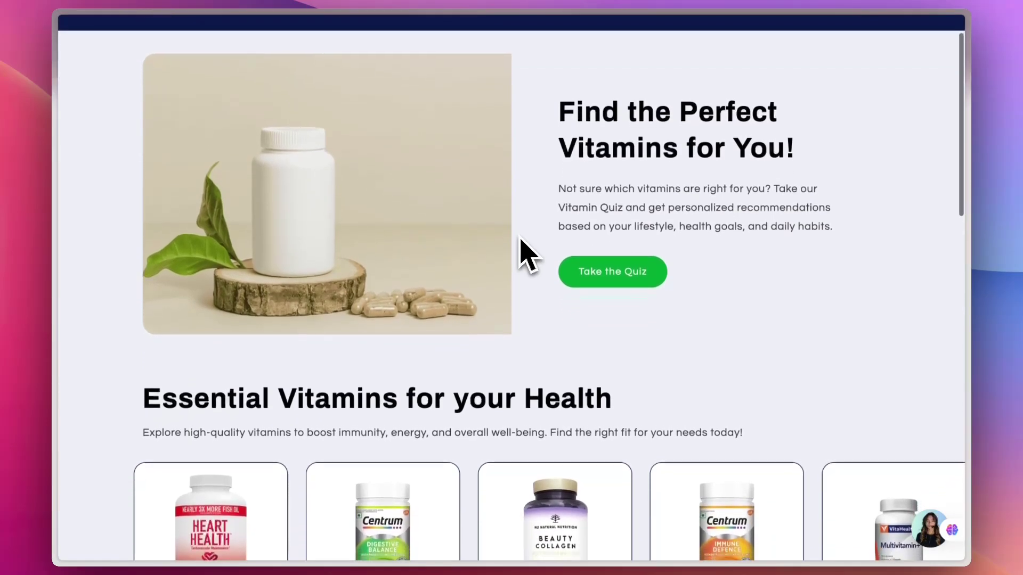
scroll(523, 250, down, 2)
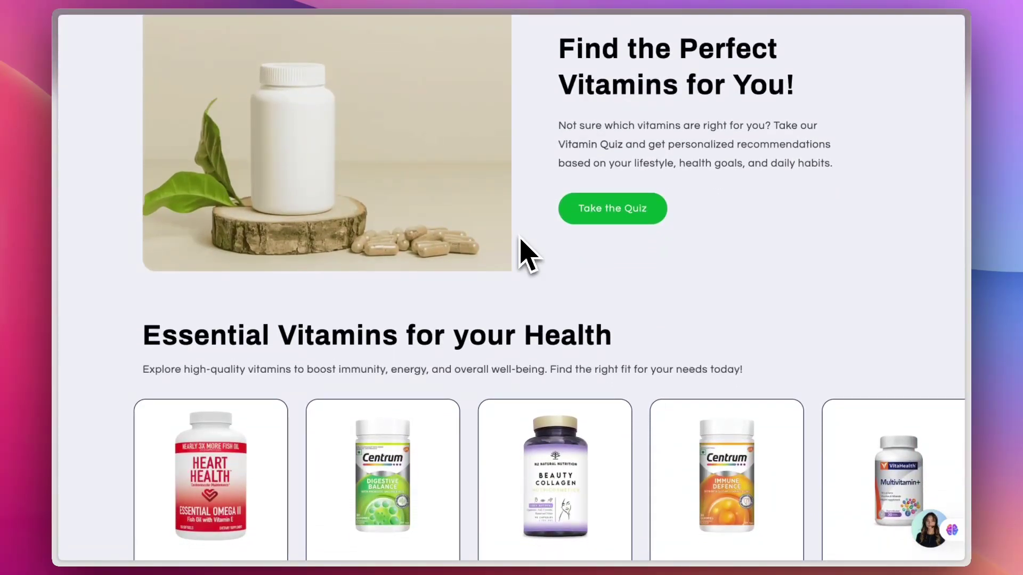
scroll(528, 254, down, 3)
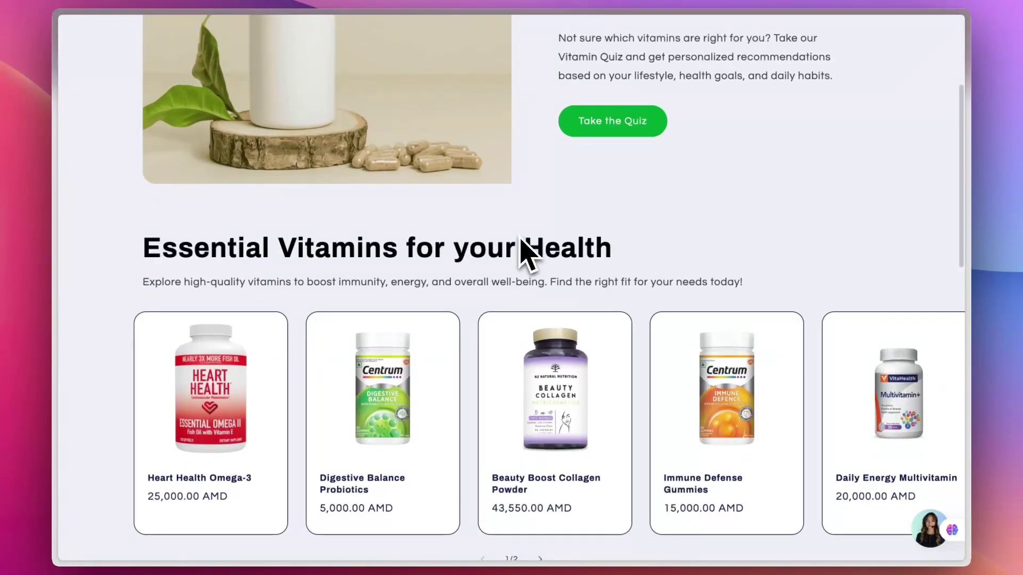
scroll(528, 255, down, 2)
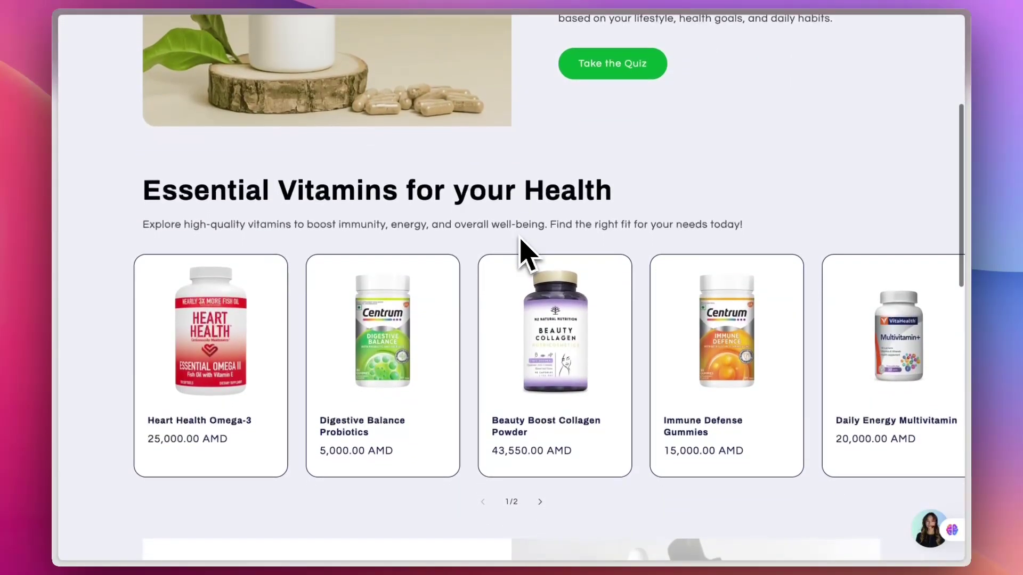
scroll(527, 255, down, 1)
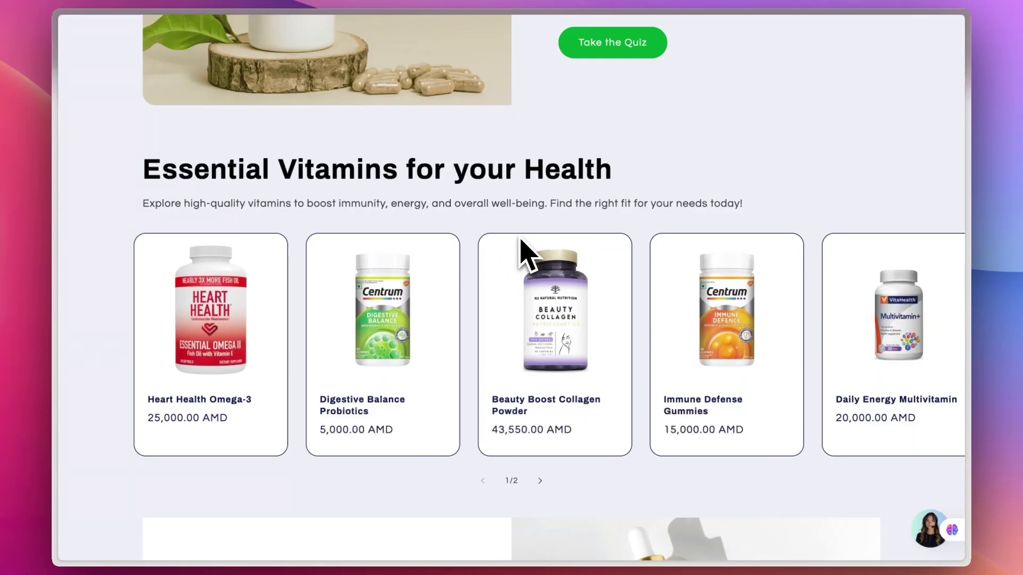
scroll(528, 254, up, 8)
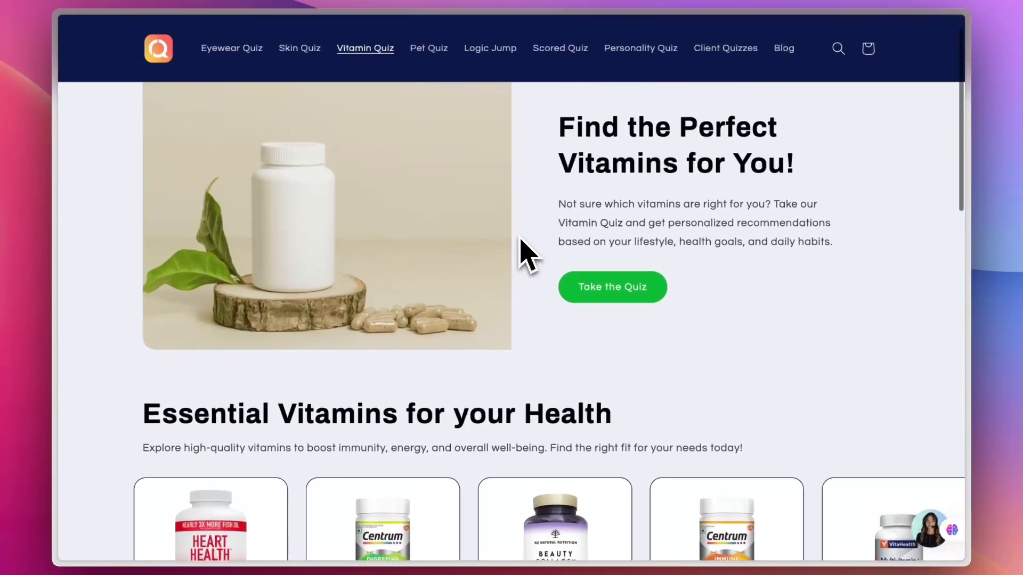
scroll(562, 244, up, 1)
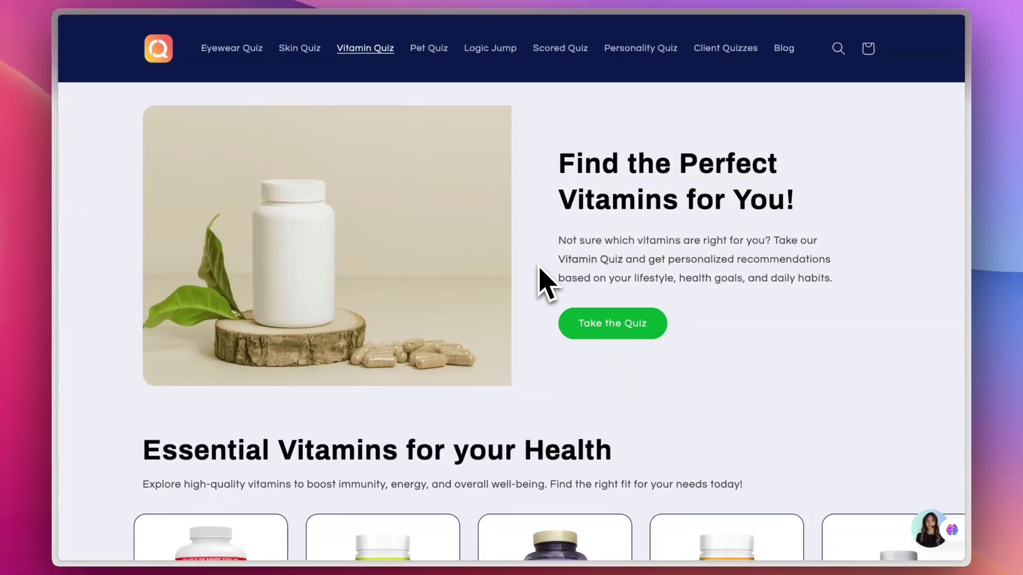
scroll(544, 283, down, 3)
scroll(544, 282, down, 2)
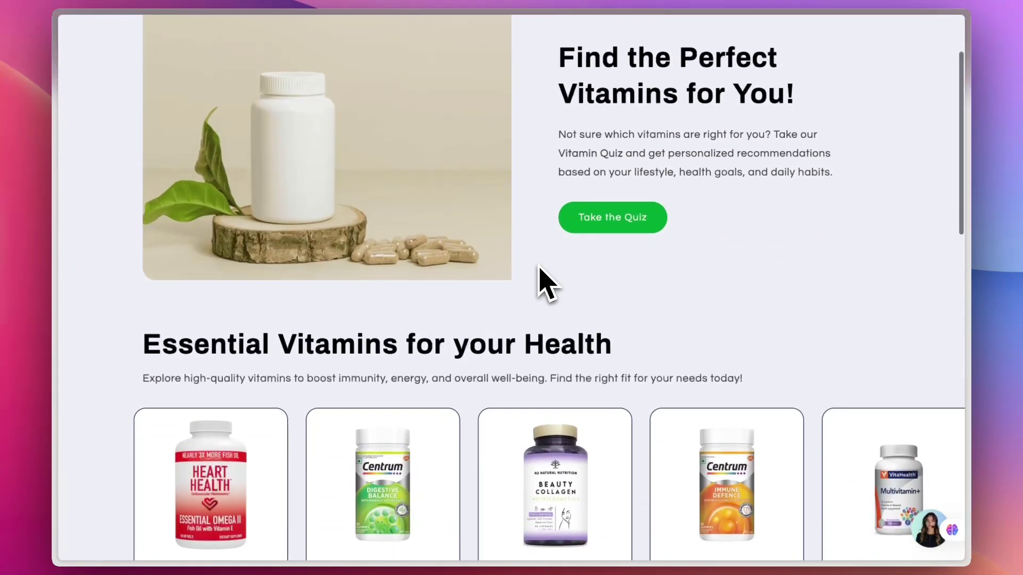
scroll(539, 272, up, 5)
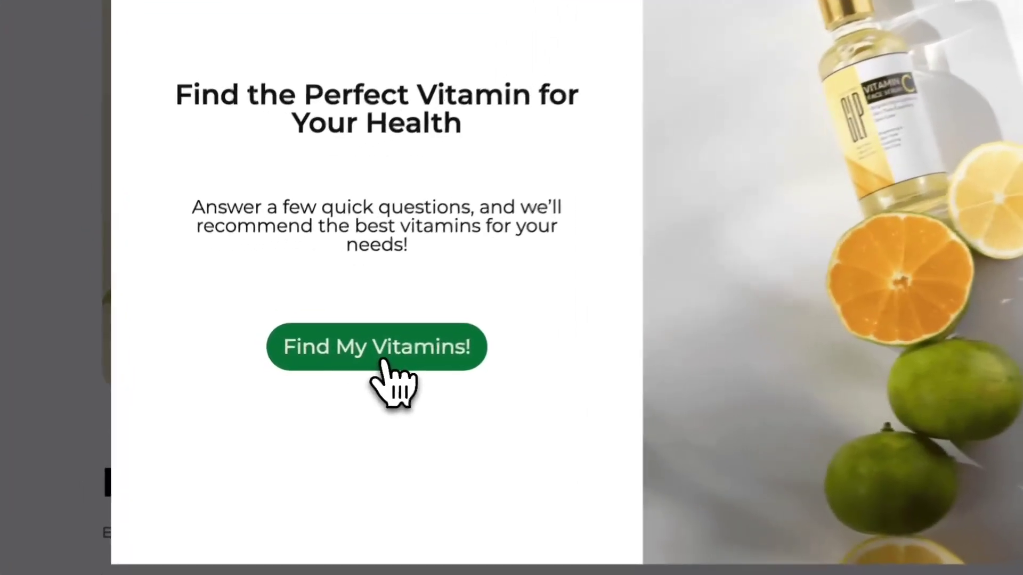
click(333, 367)
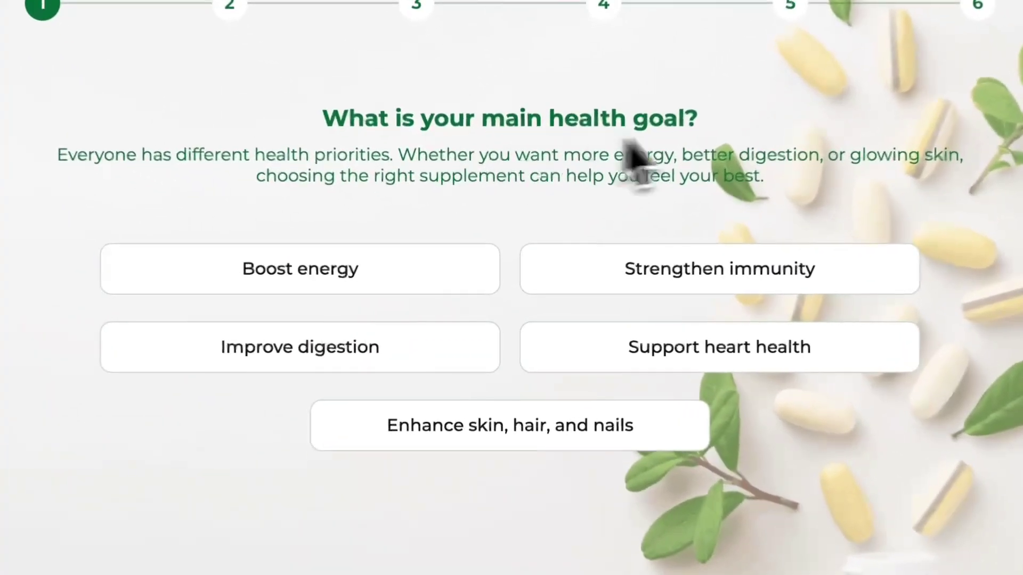
Answer Boost energy as the main health goal and Fatigue as the specific concern
mouse_move(714, 128)
mouse_down()
mouse_move(429, 136)
mouse_move(327, 114)
mouse_move(328, 124)
mouse_up()
click(427, 151)
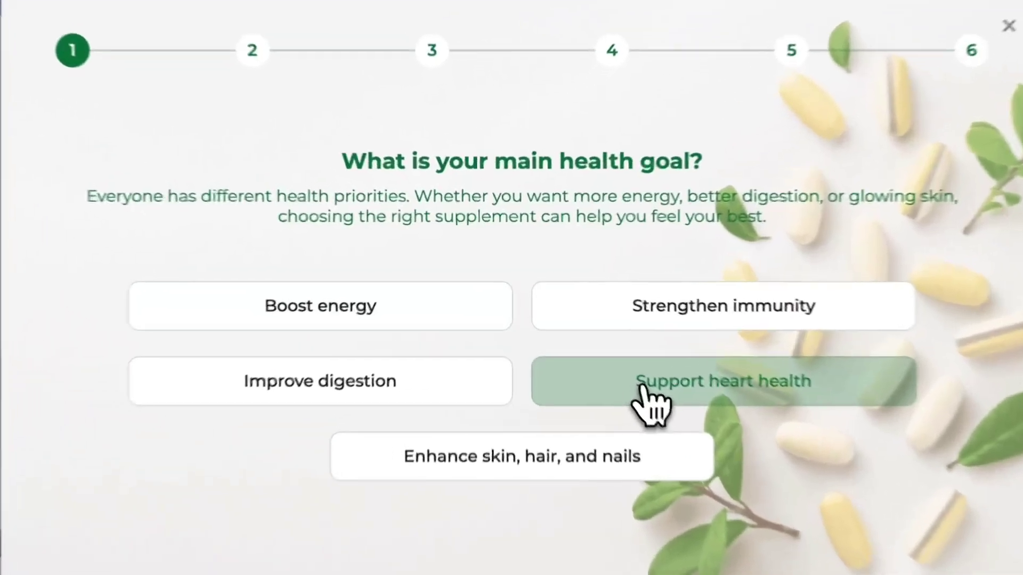
click(600, 348)
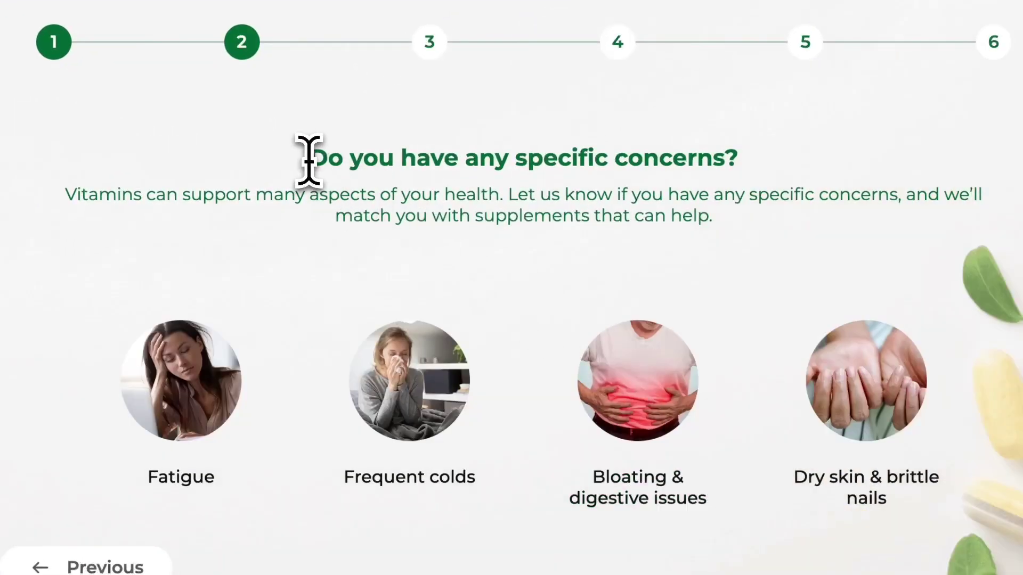
drag(307, 158, 730, 152)
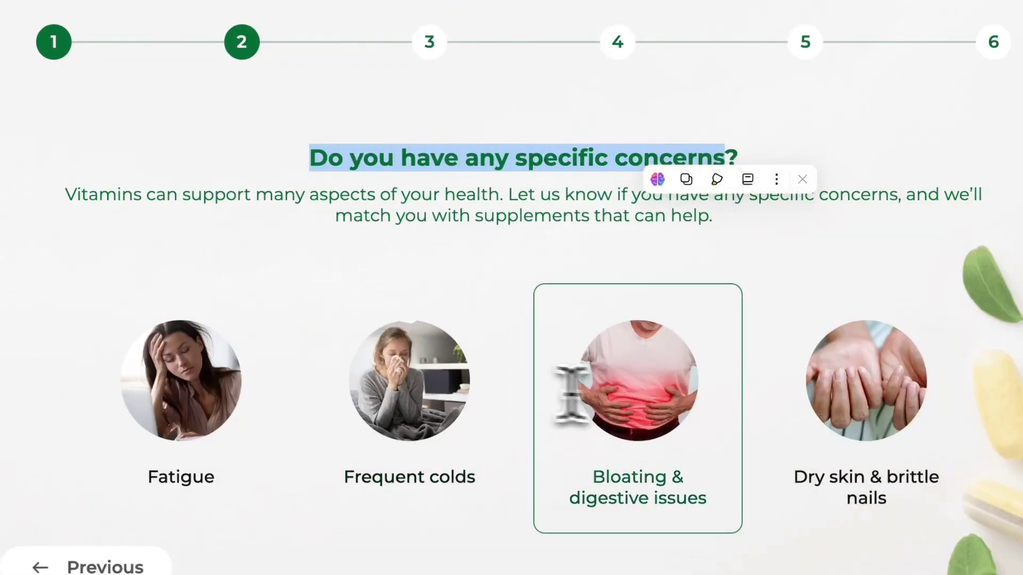
click(191, 373)
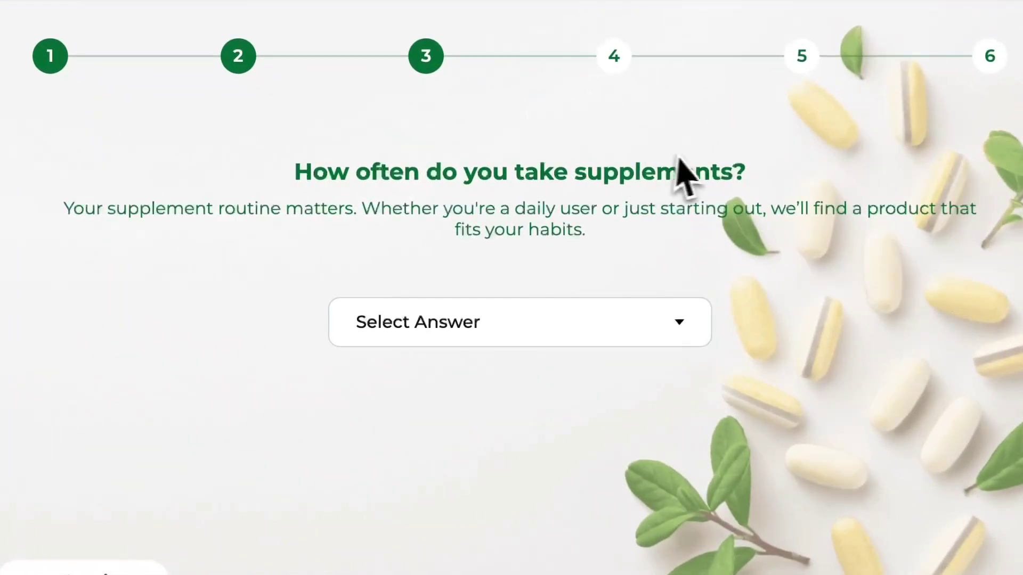
Answer Daily for supplement frequency and Yes to frequent stress or anxiety
drag(296, 171, 731, 170)
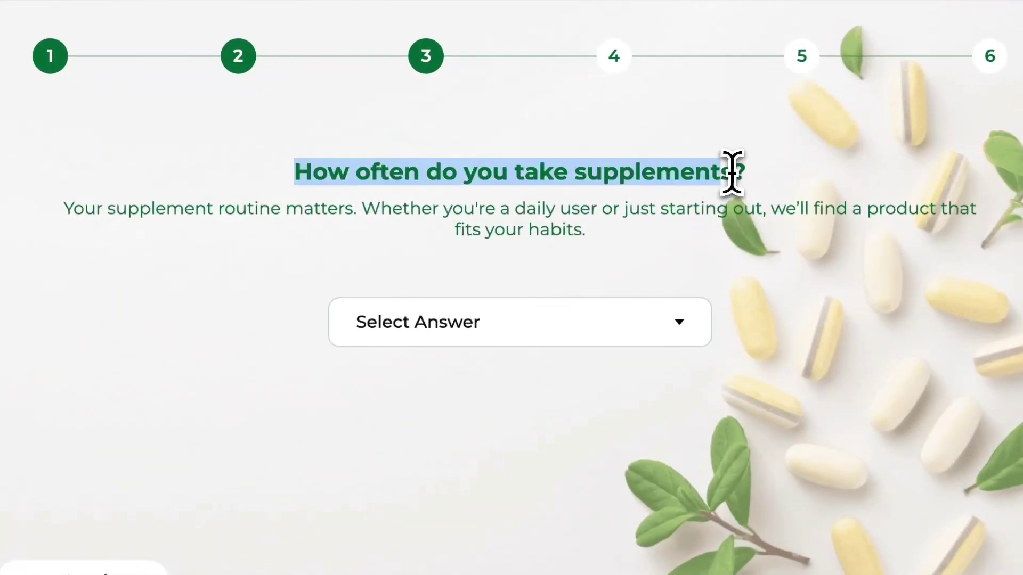
click(675, 336)
click(522, 377)
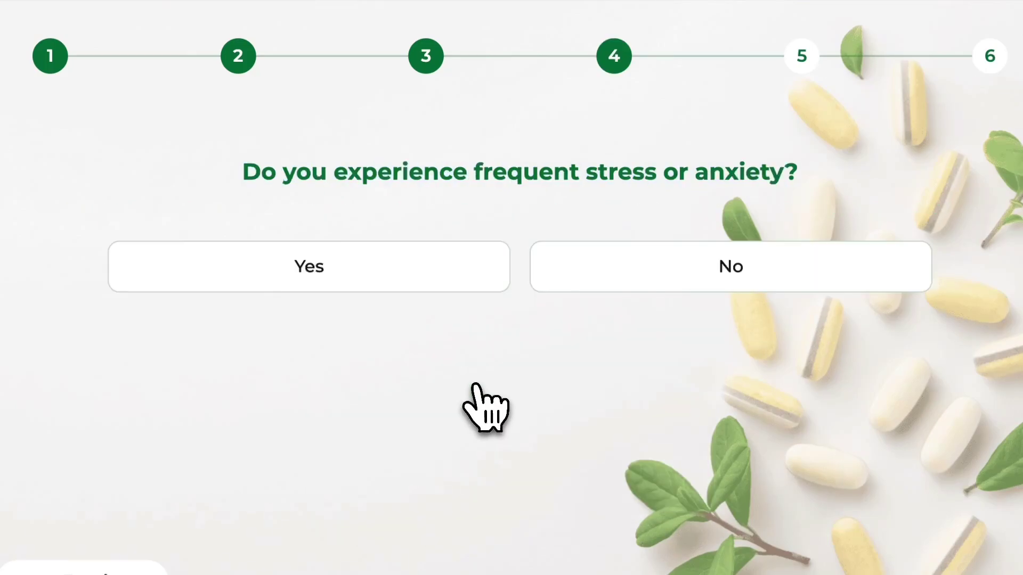
drag(311, 170, 688, 170)
click(421, 267)
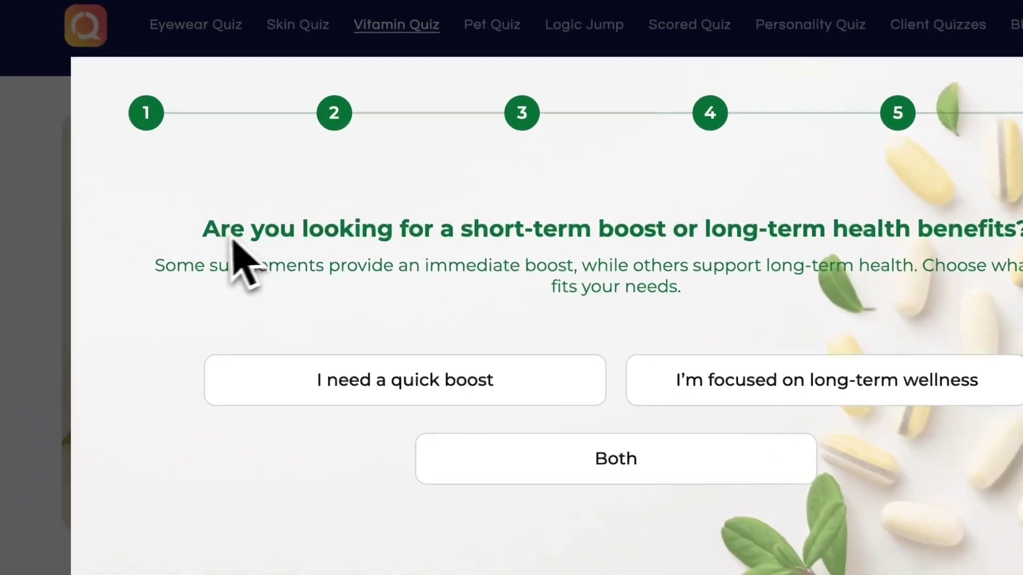
drag(107, 171, 301, 172)
drag(397, 237, 815, 235)
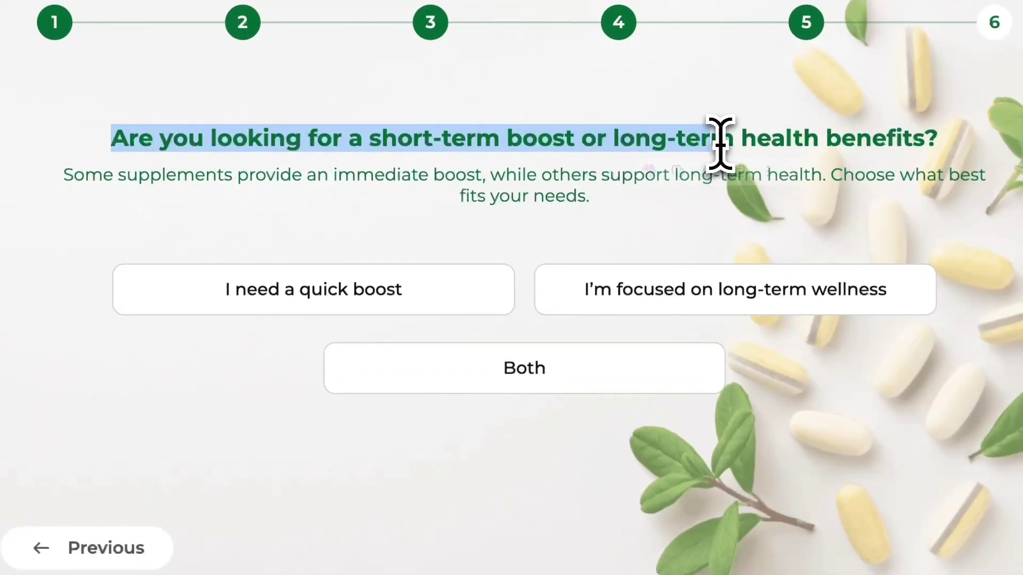
drag(721, 141, 719, 141)
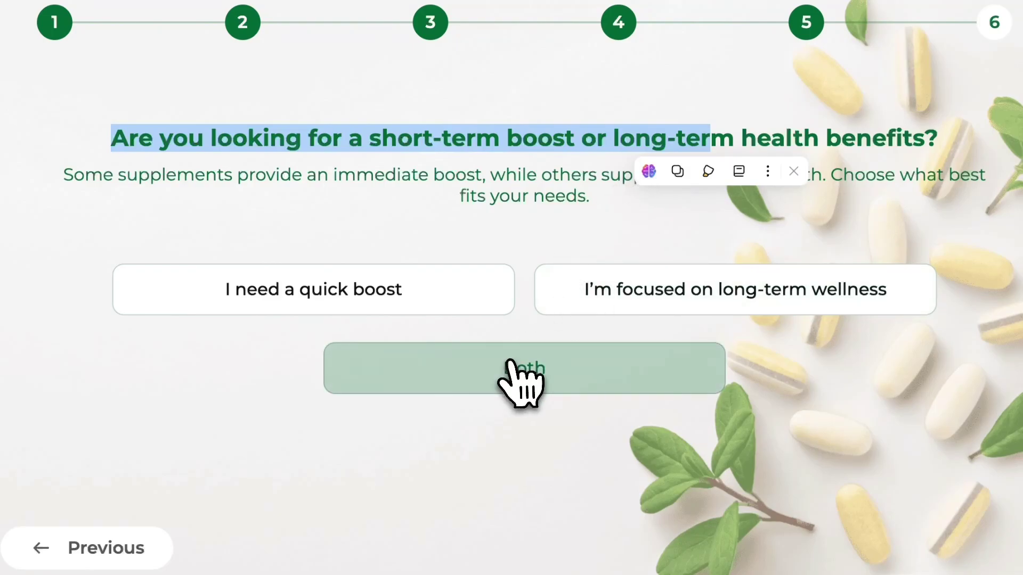
Choose Both for the benefits question, enter a sample email address, and submit the quiz
click(521, 376)
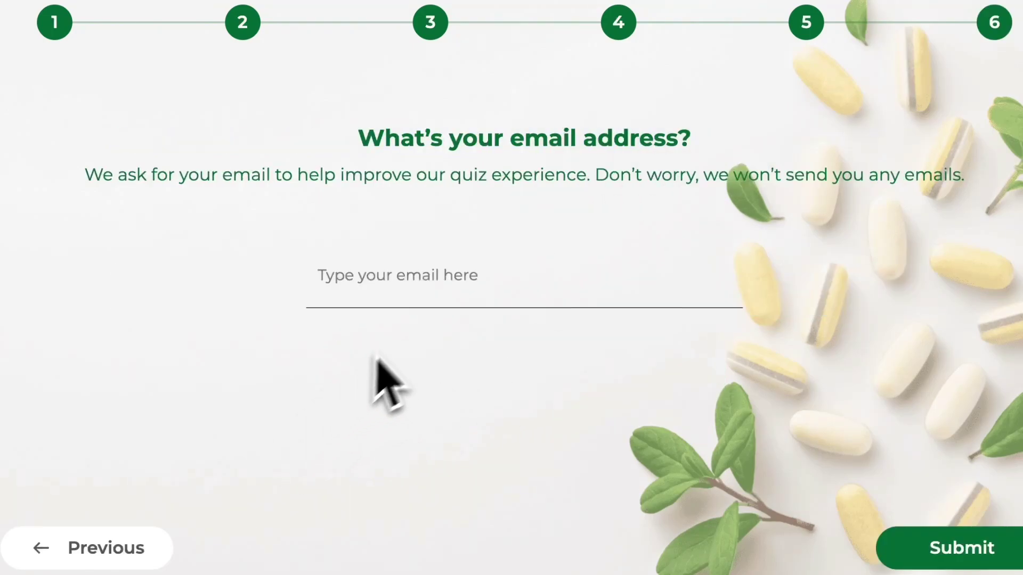
click(464, 282)
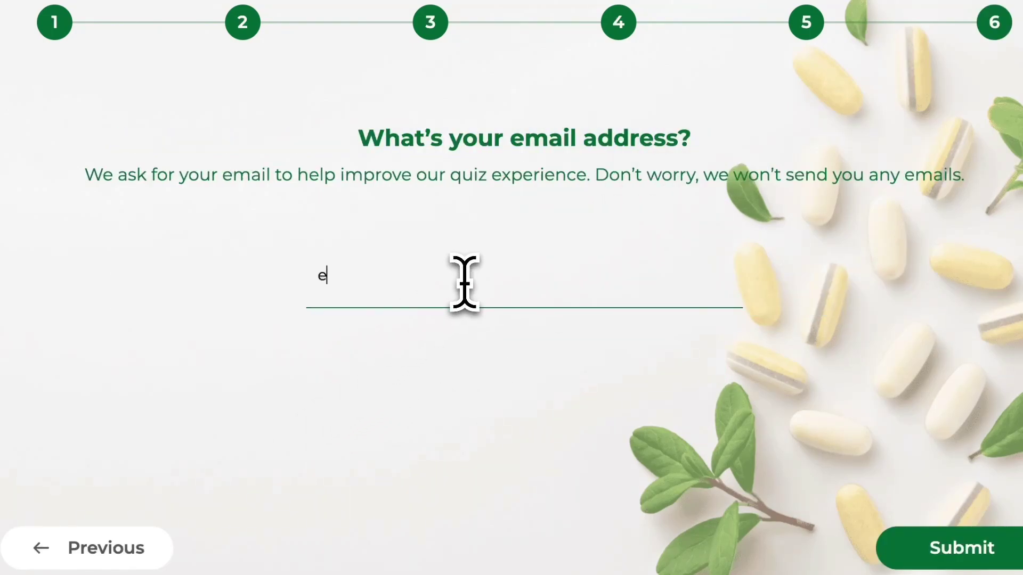
text(example@google.com)
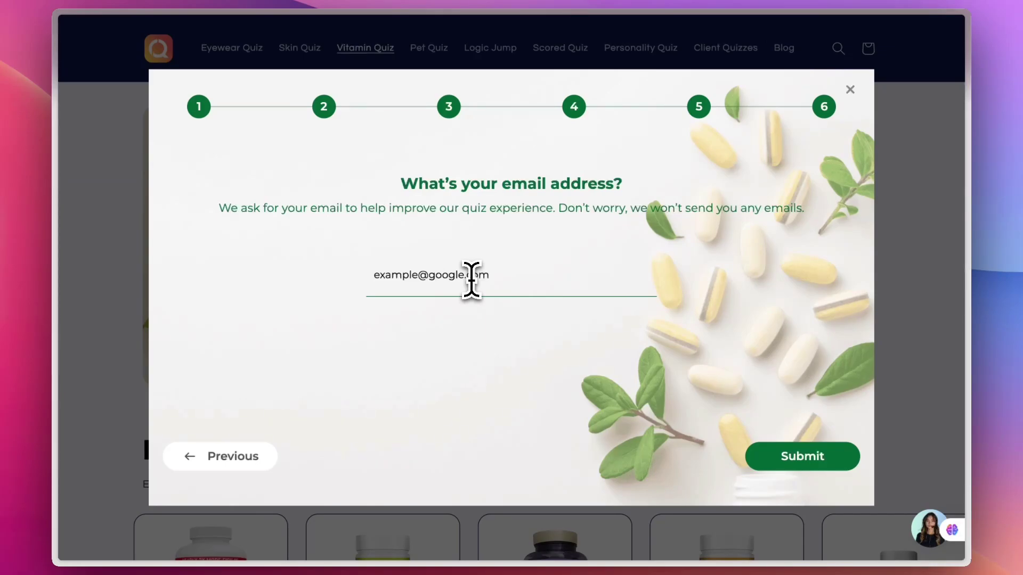
click(810, 458)
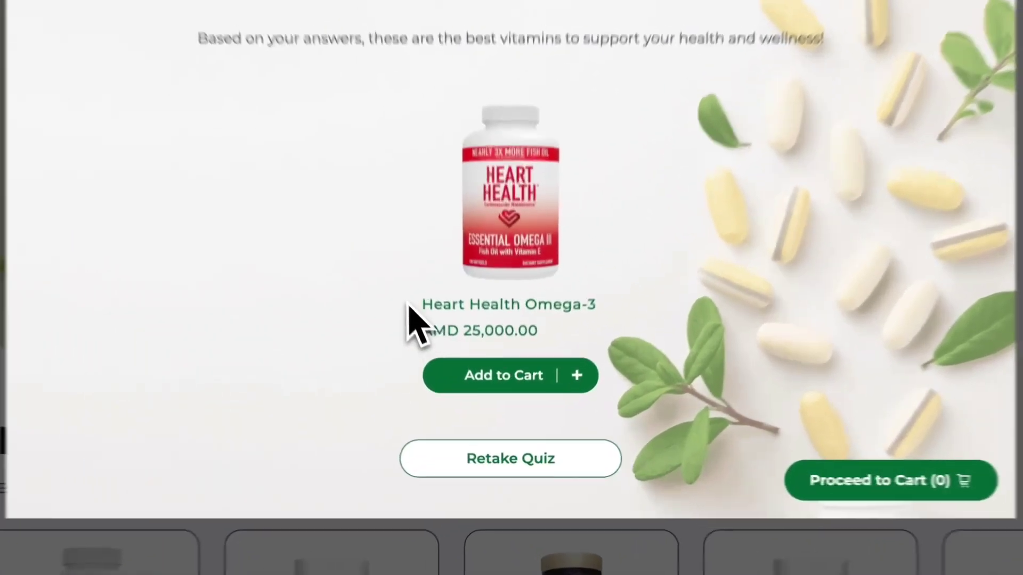
Add the recommended Heart Health Omega-3 to the cart and go to the cart
drag(448, 352, 580, 382)
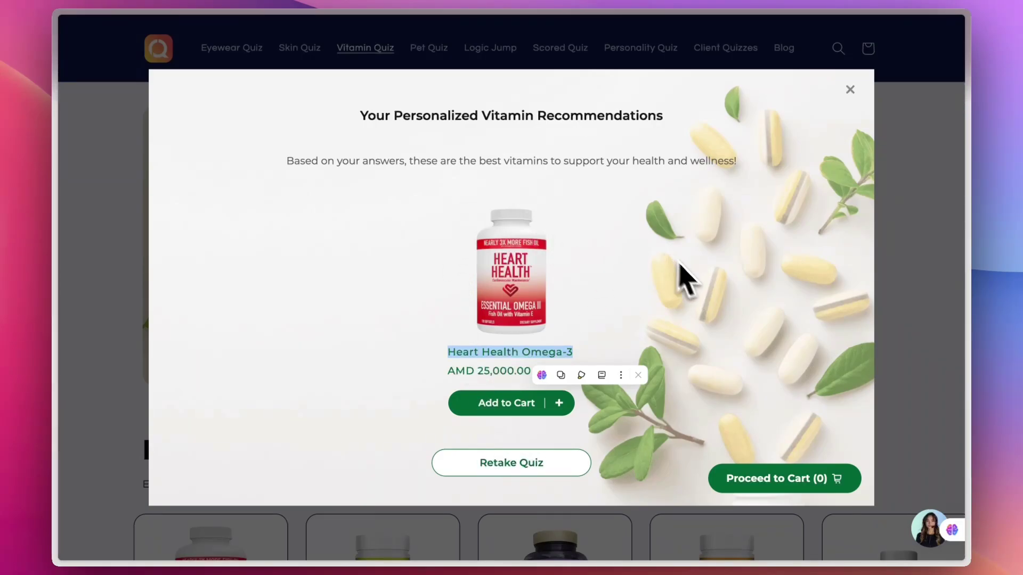
click(515, 409)
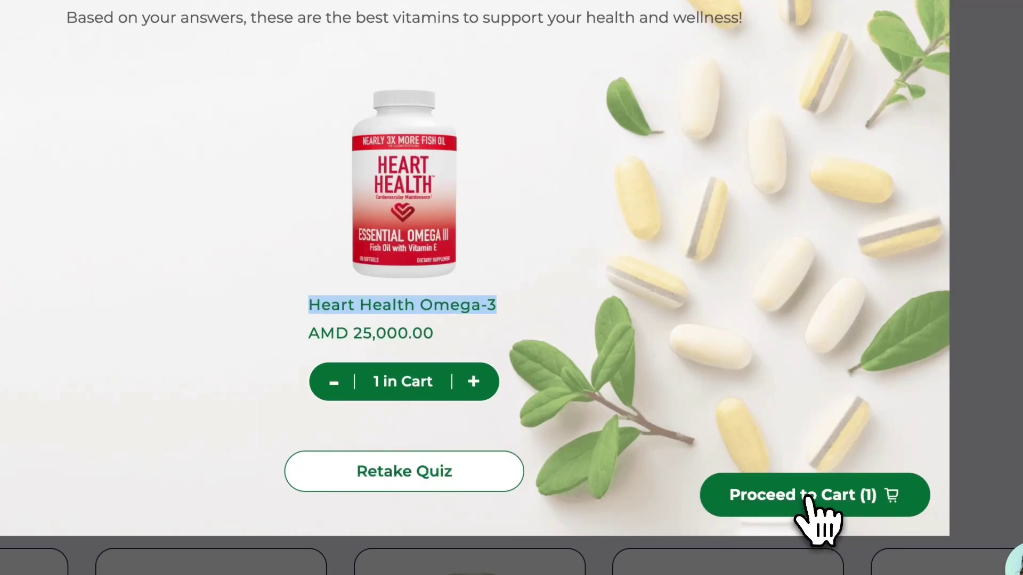
click(807, 497)
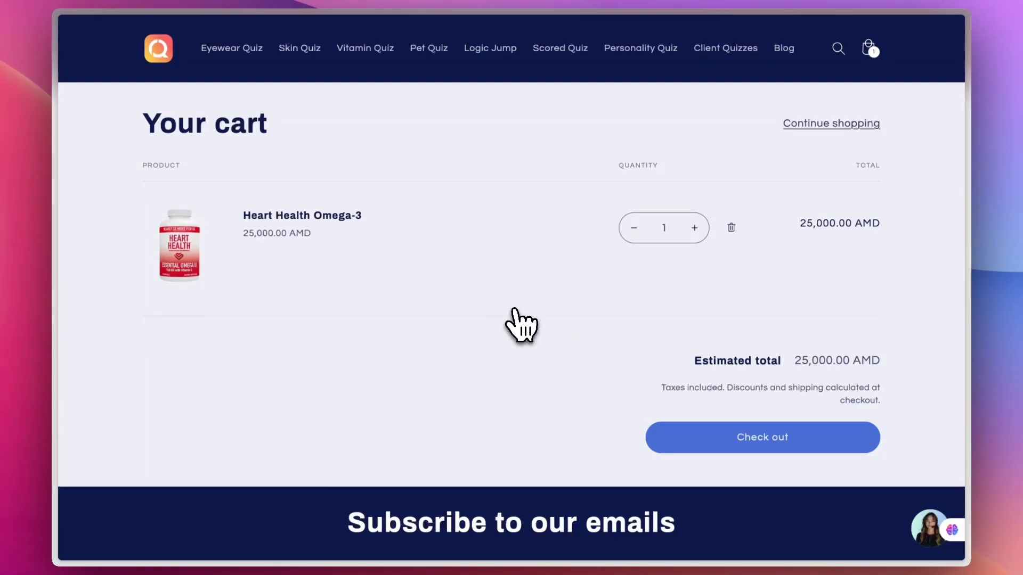
Switch to the My Store admin home and open the Add apps recommendations
mouse_move(53, 277)
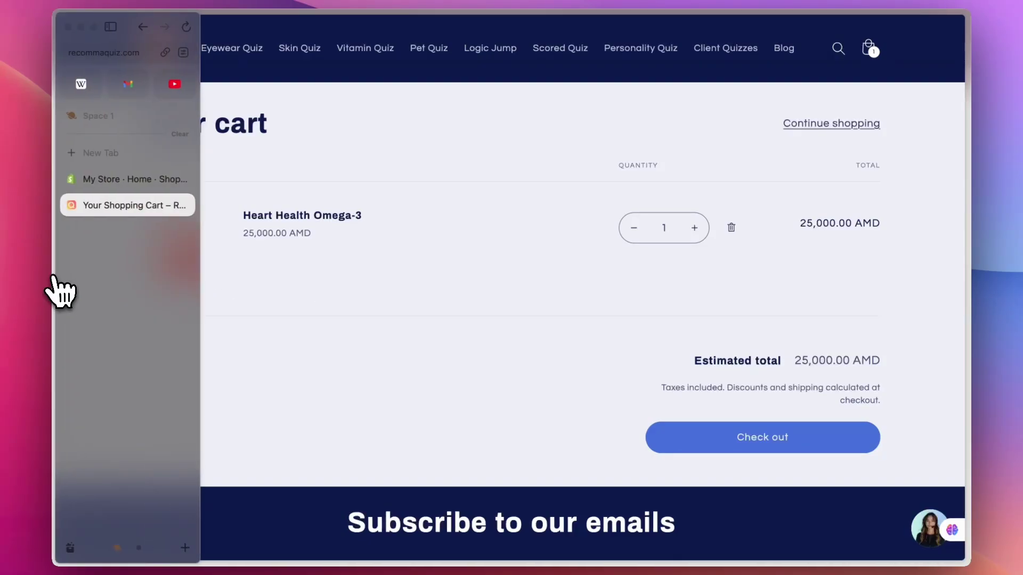
click(124, 183)
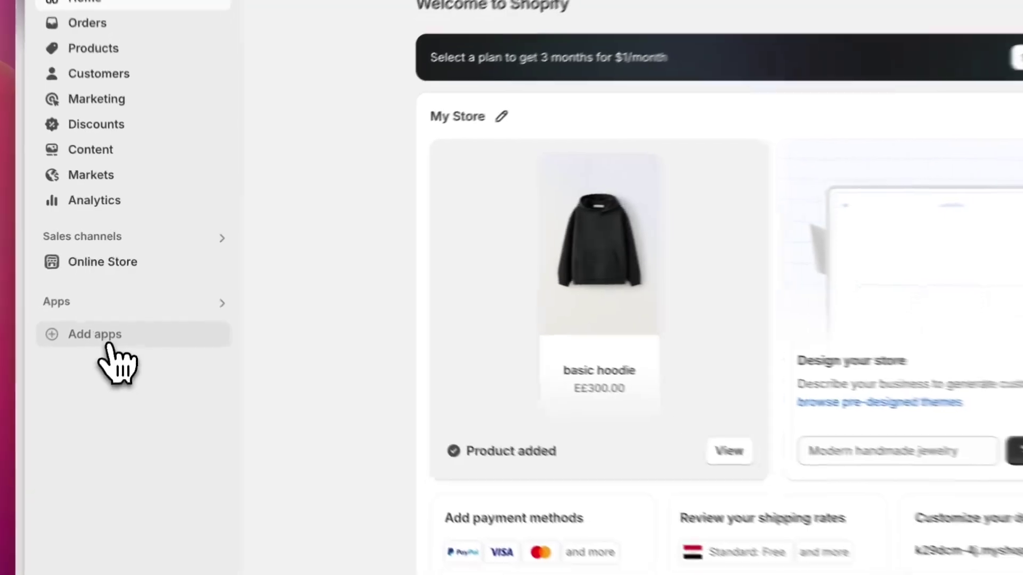
click(121, 304)
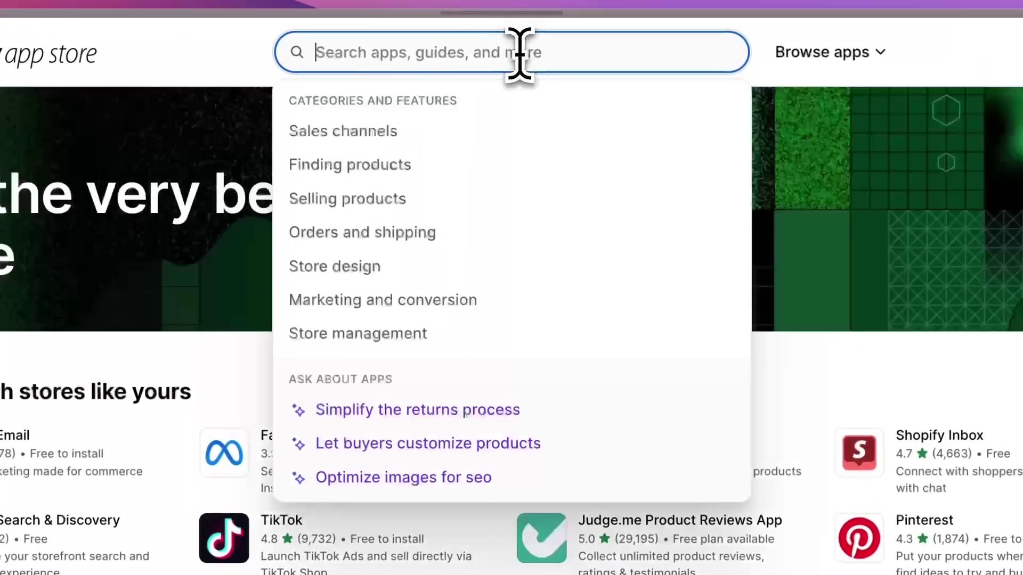
Search the App Store for 'recomma' and install Recomma: Product Quiz Builder
text(recomma)
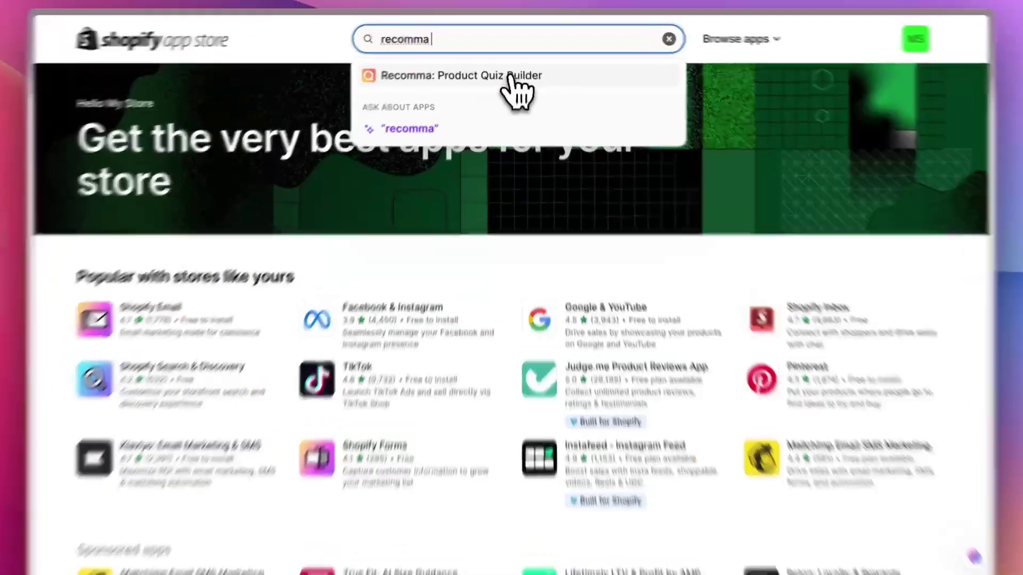
click(510, 100)
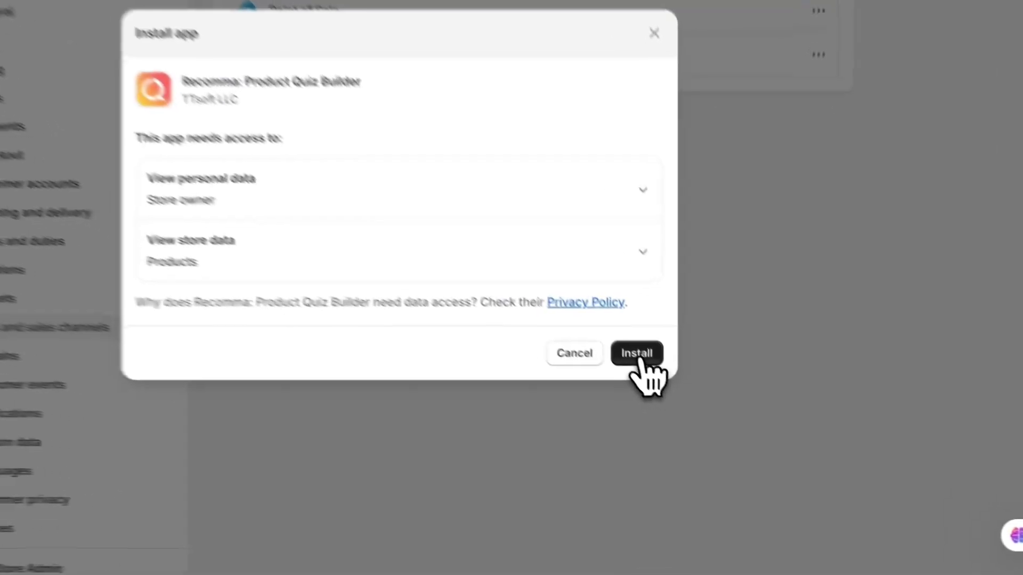
click(640, 358)
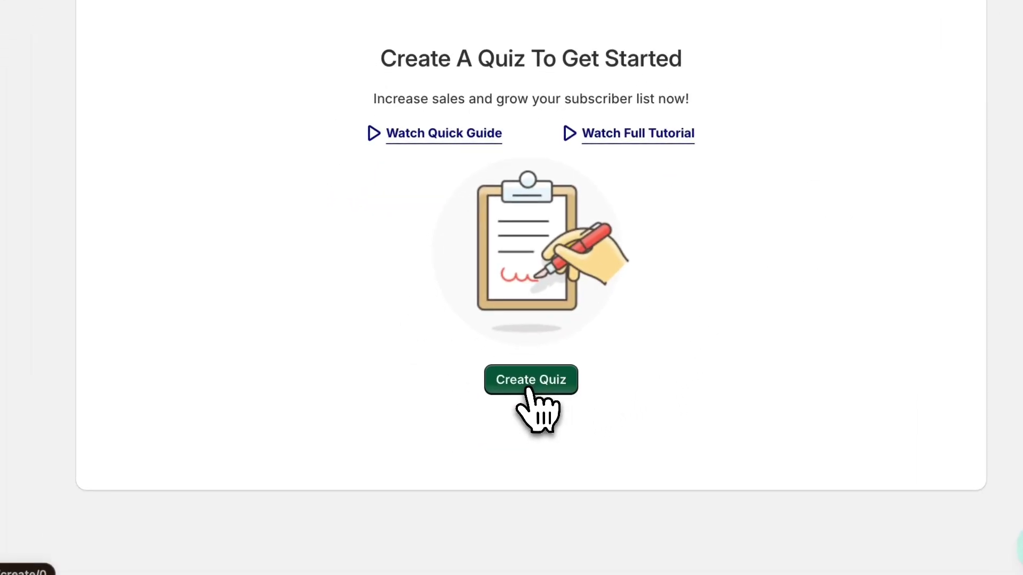
Start a new quiz and replace the default title with 'test quiz'
click(528, 390)
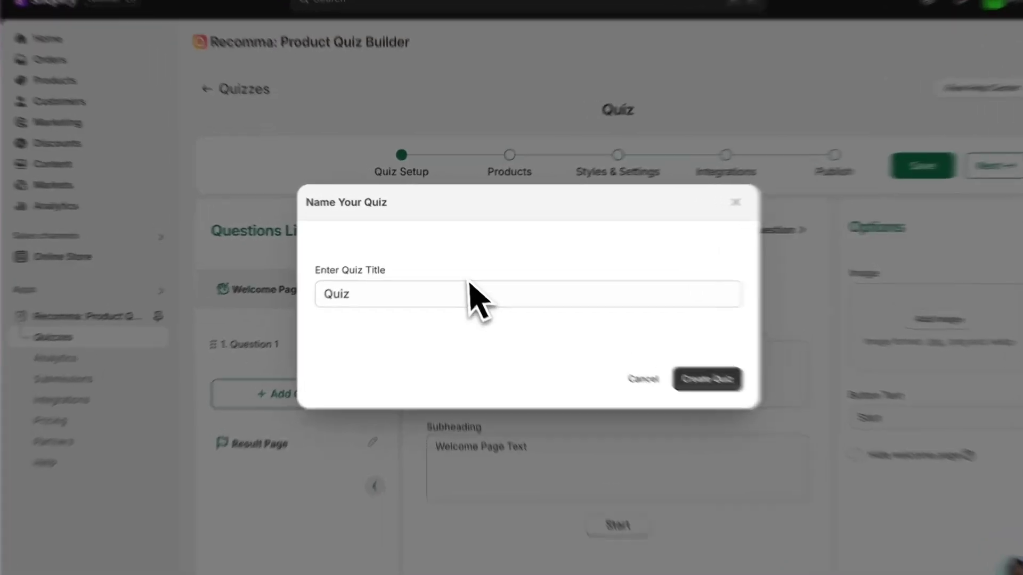
triple_click(467, 301)
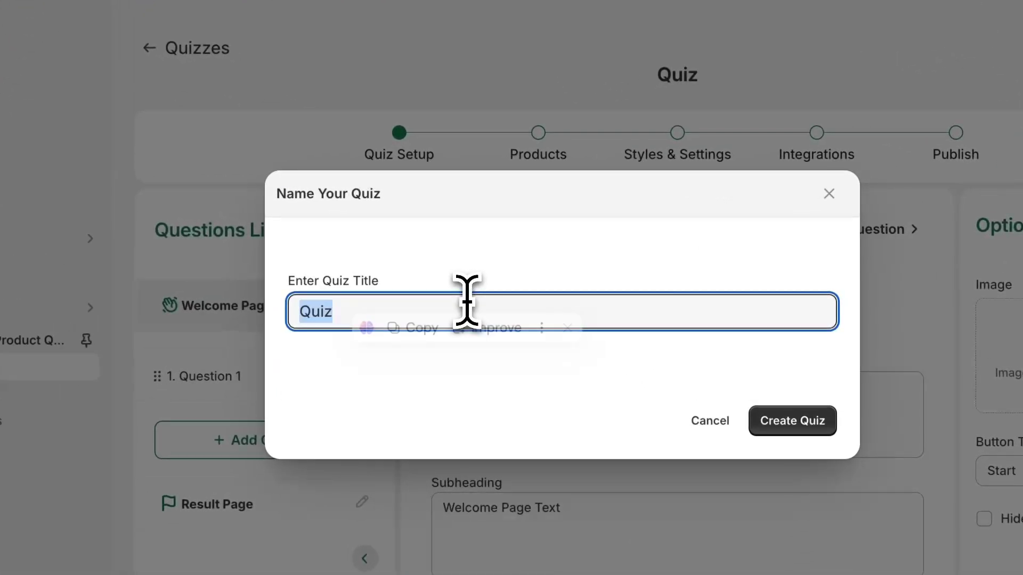
text(test q)
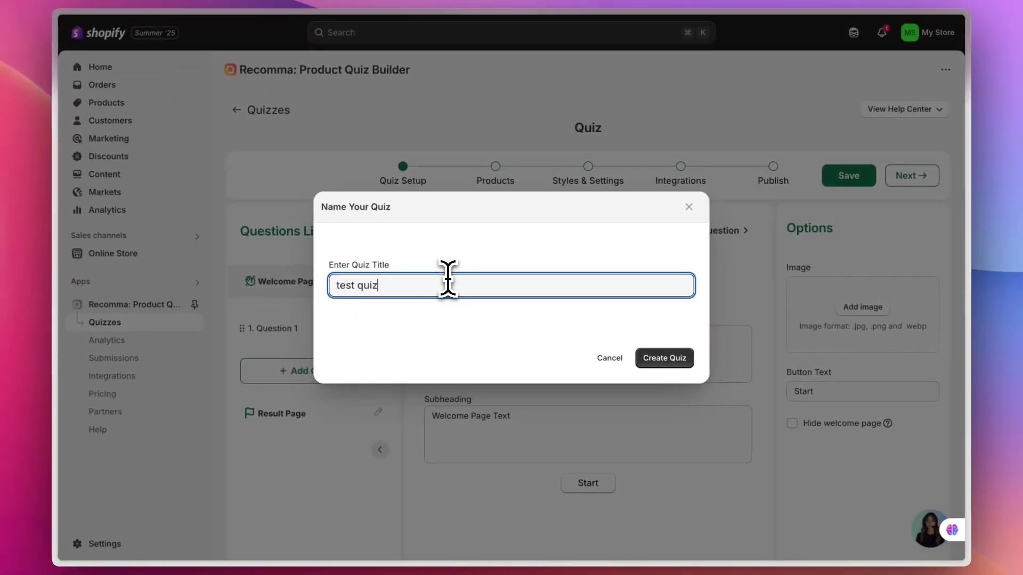
Create the quiz and type 'which hoodie color is best for you' as the welcome heading
click(666, 358)
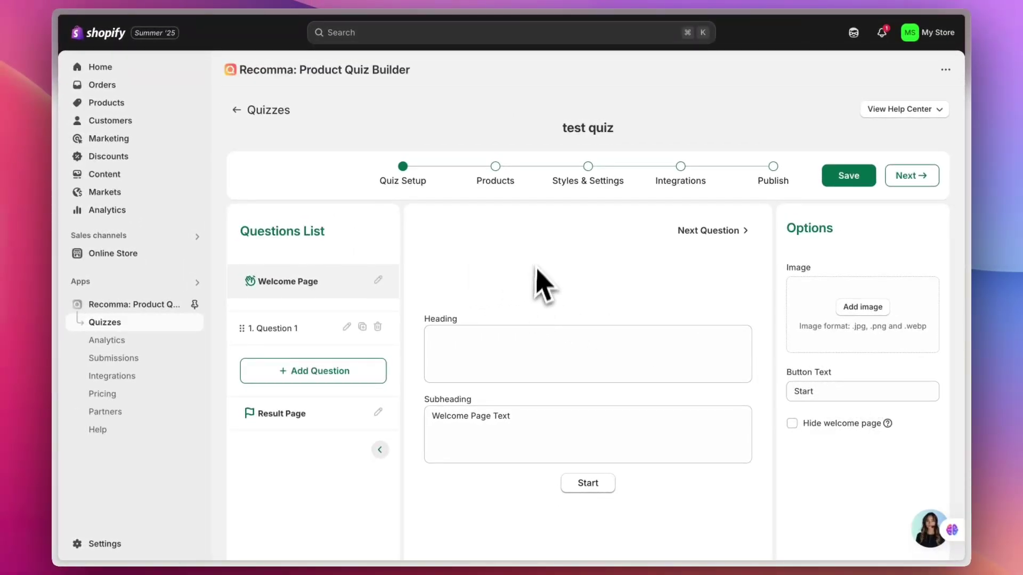
click(575, 356)
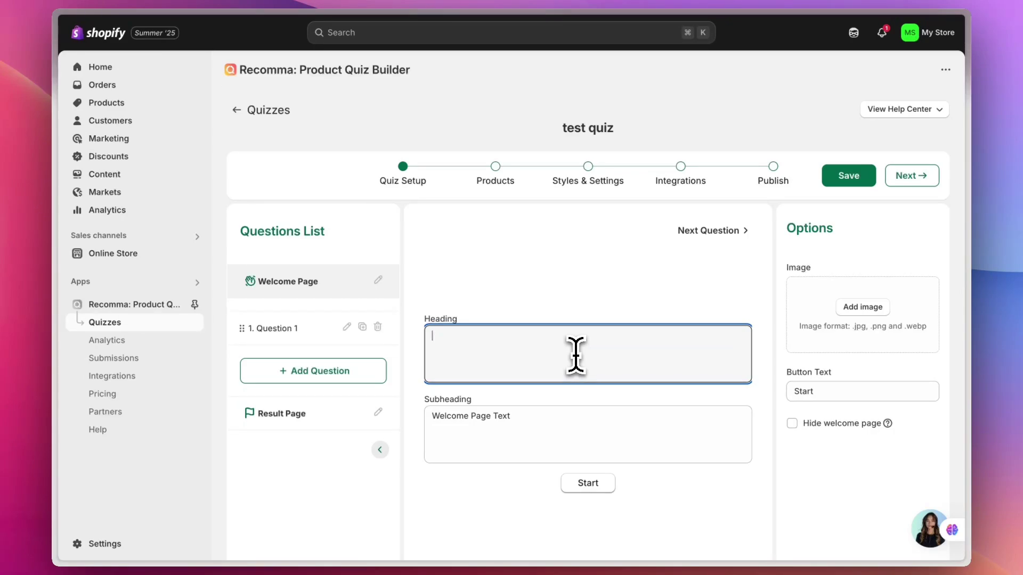
text(which hoodie color is best)
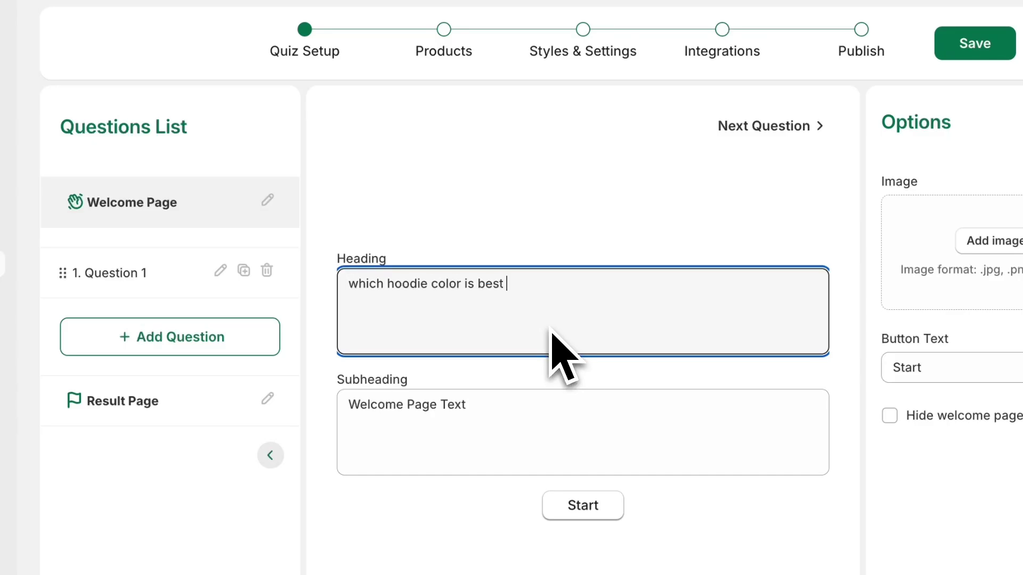
End the heading with '?' and replace the subheading with 'answer the following quiz to know the answer!'
text(?)
triple_click(513, 429)
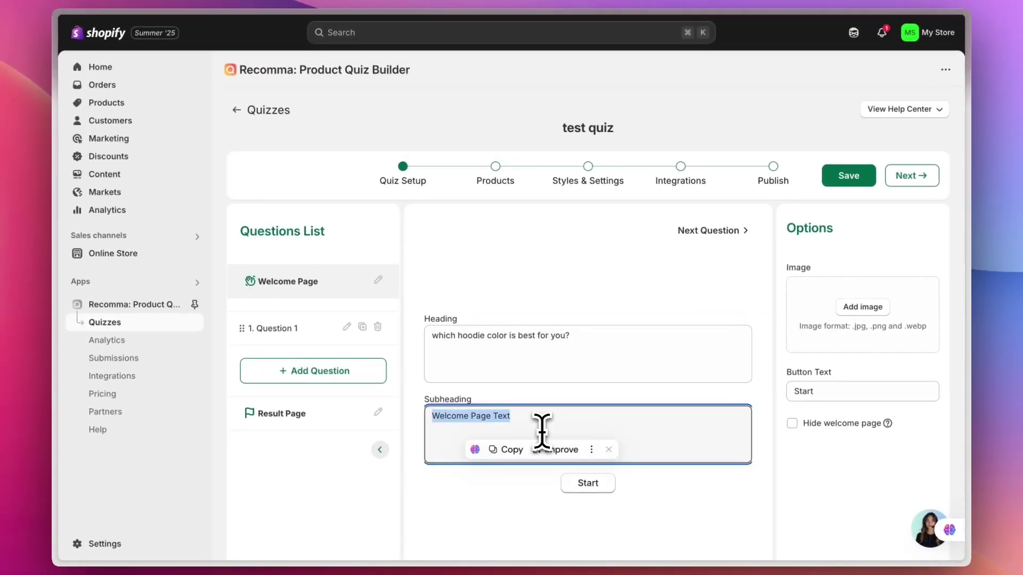
click(527, 418)
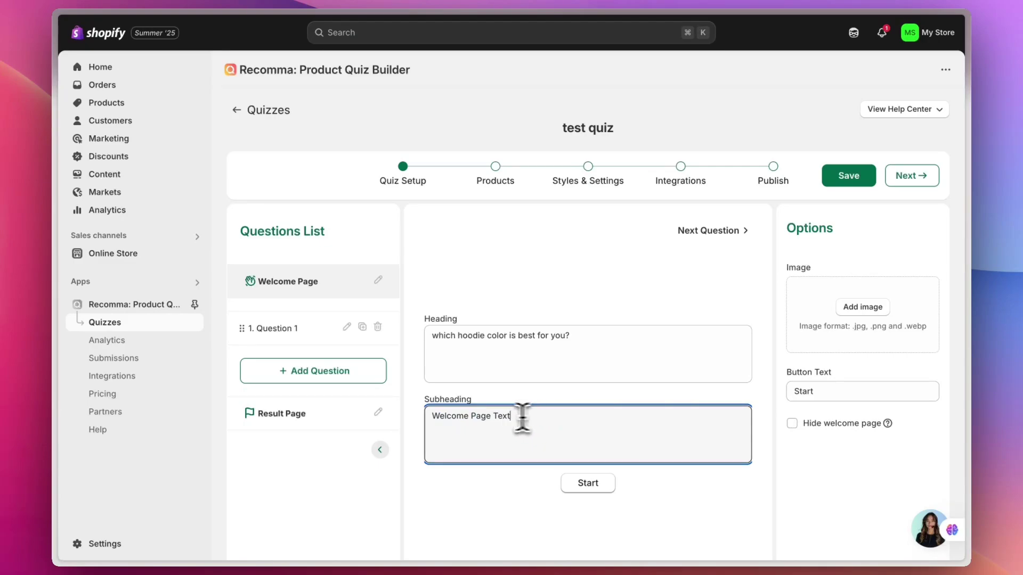
drag(517, 419, 428, 421)
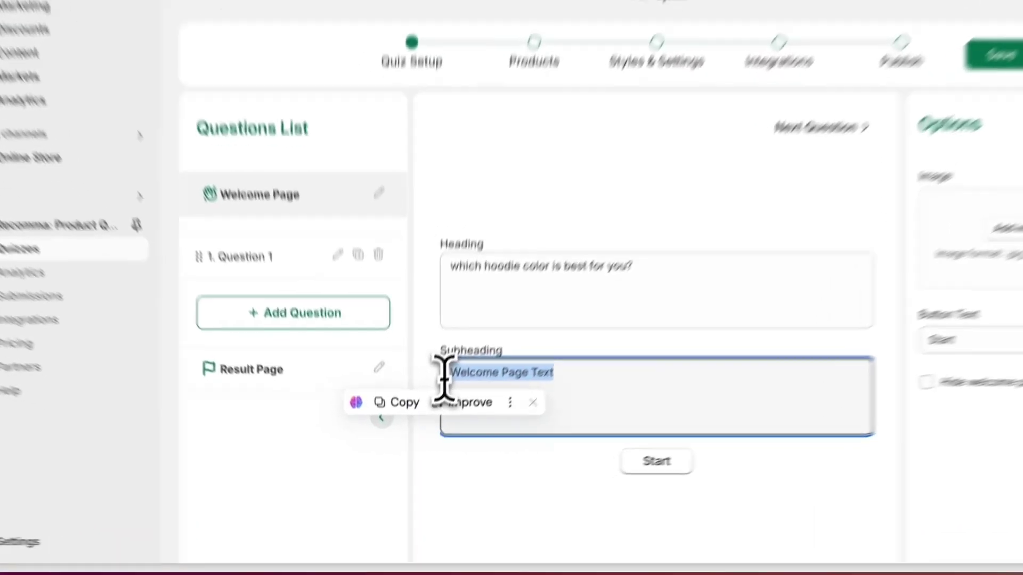
text(answer the following quiz to know the answer!)
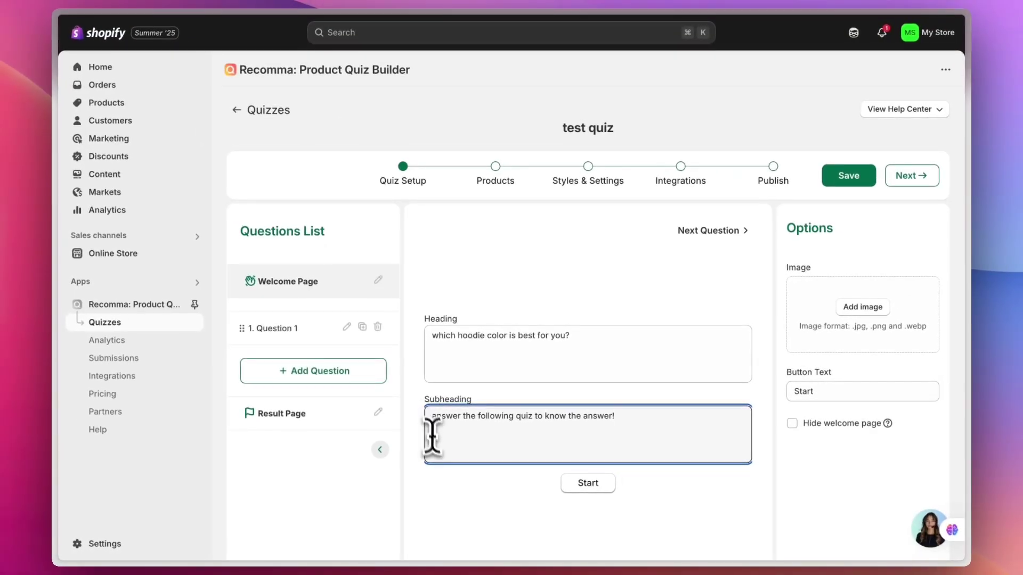
scroll(516, 509, down, 1)
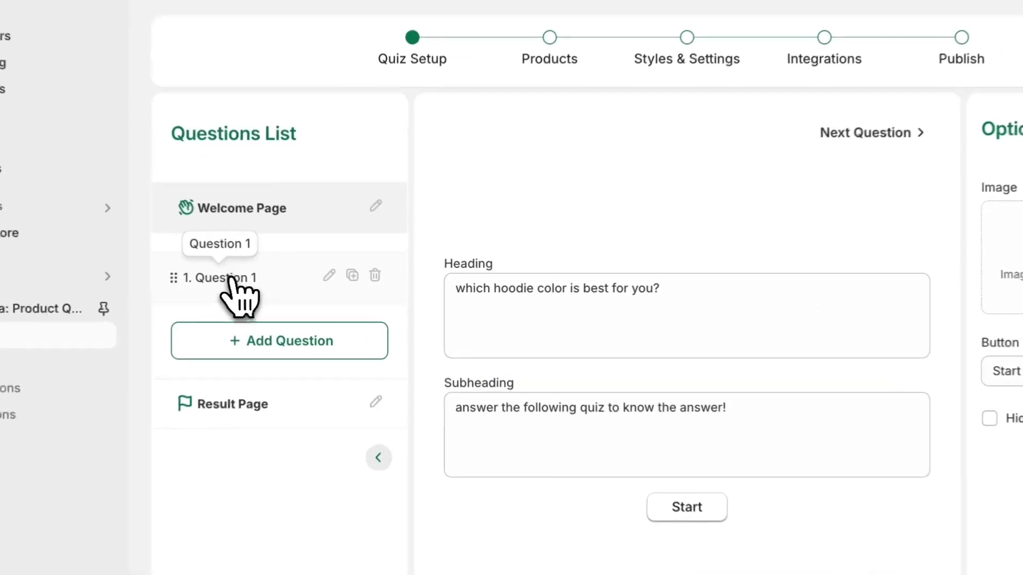
Retitle Question 1 as 'what is your favourite color?'
click(286, 292)
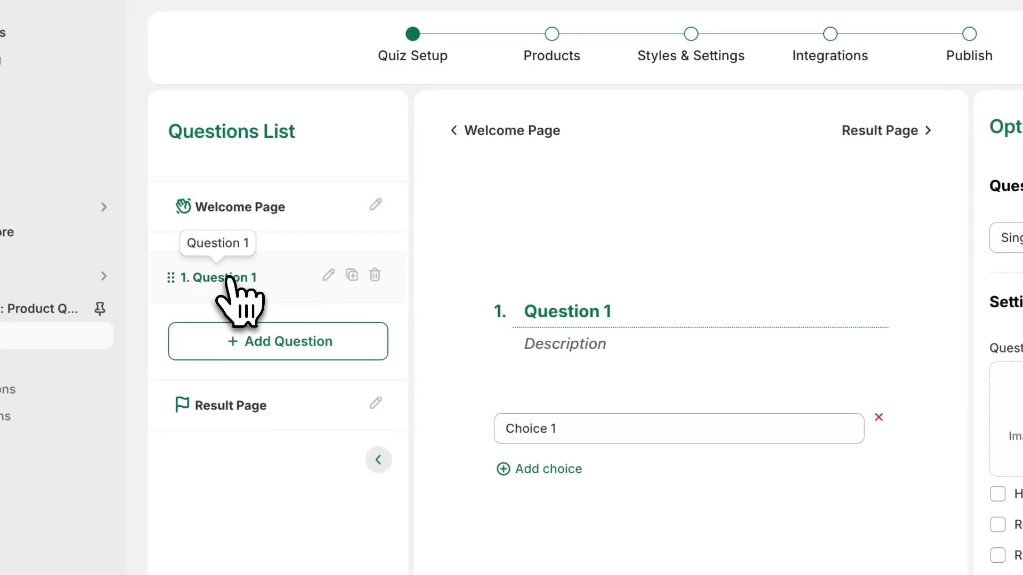
triple_click(644, 312)
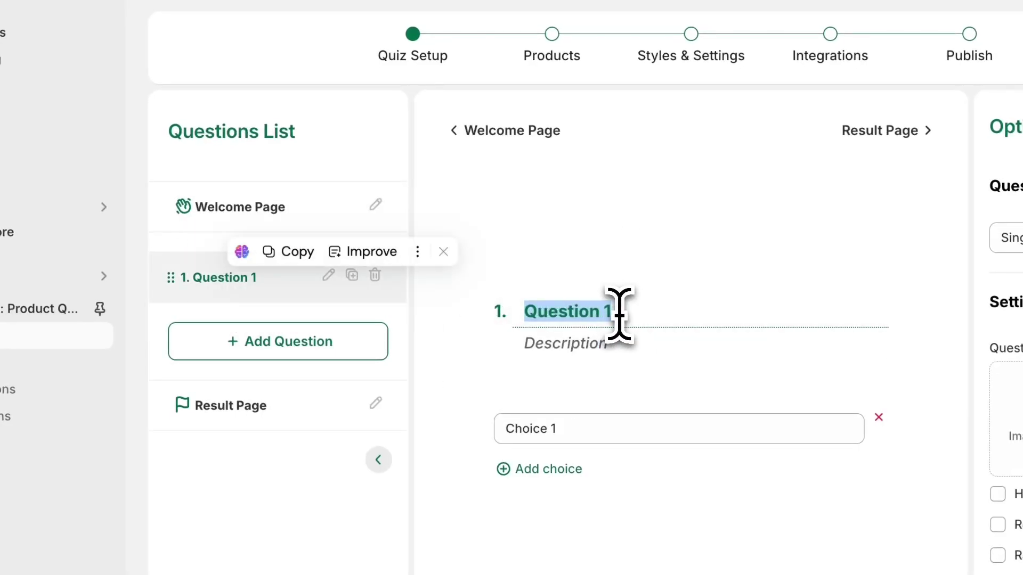
triple_click(619, 312)
text(what is your)
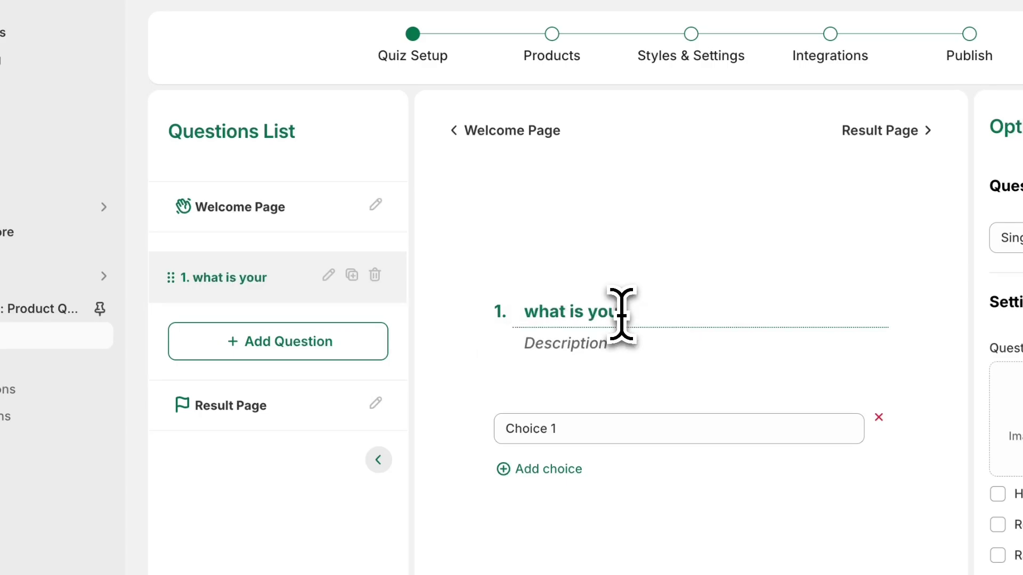
text( favourite )
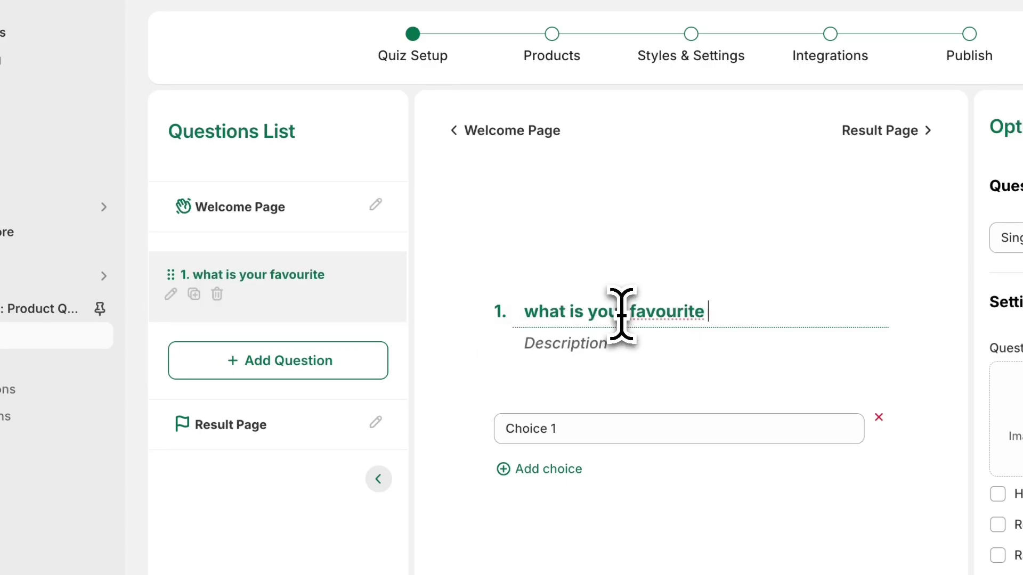
text(color?)
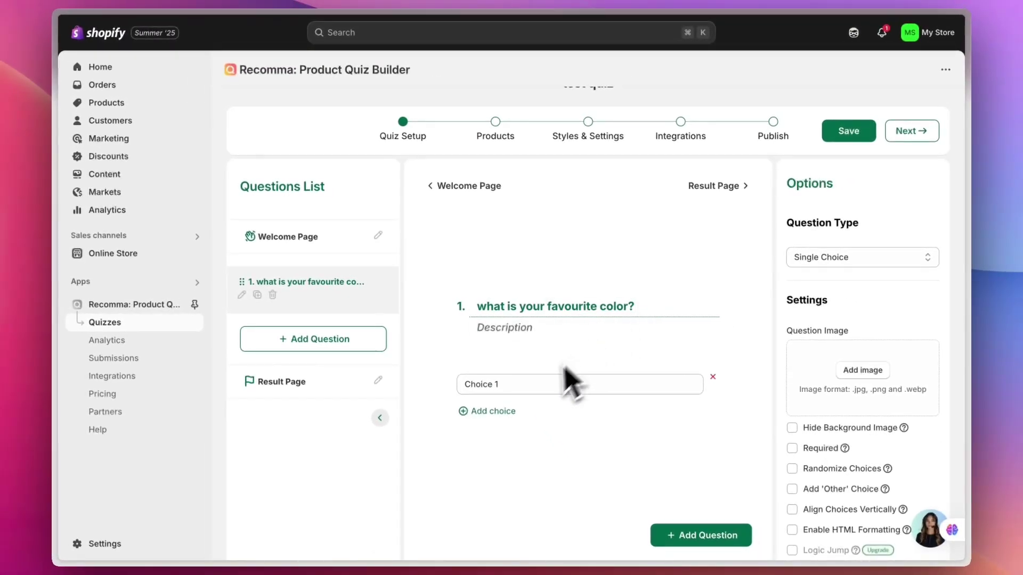
Set the answer choices to Black, Blue and Red
triple_click(612, 429)
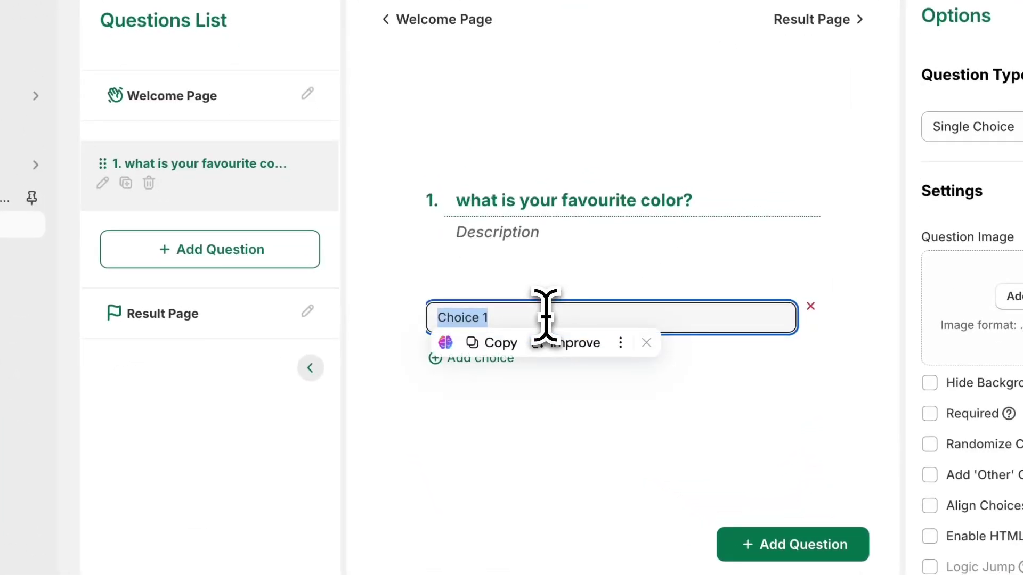
text(Bla)
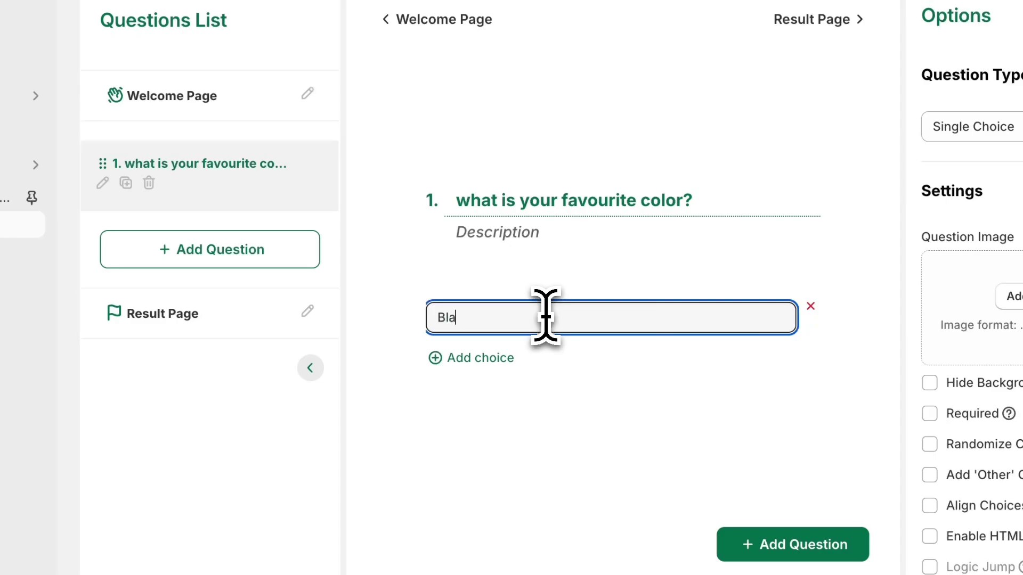
text(ck)
click(491, 356)
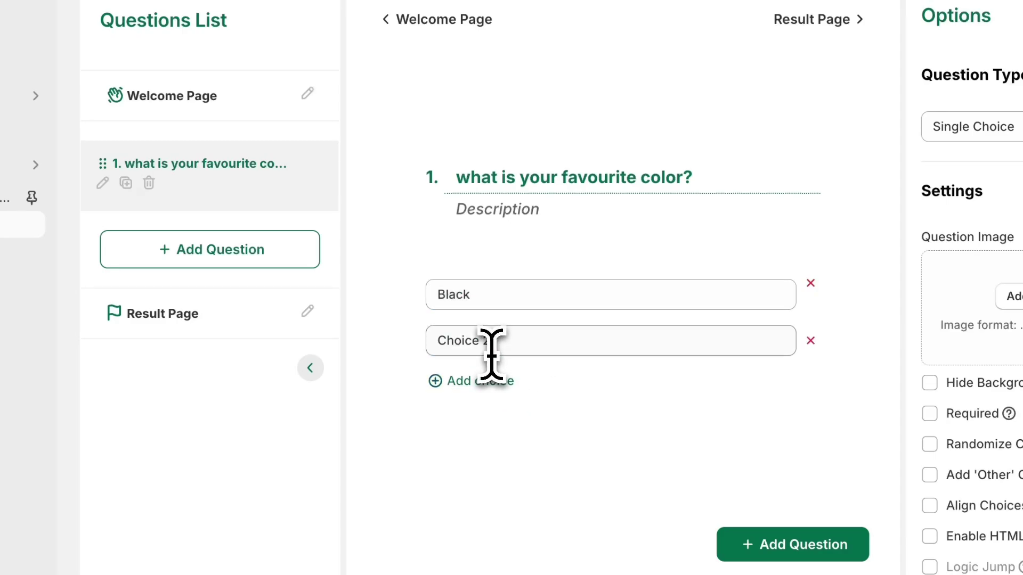
triple_click(491, 341)
text(lue)
click(482, 381)
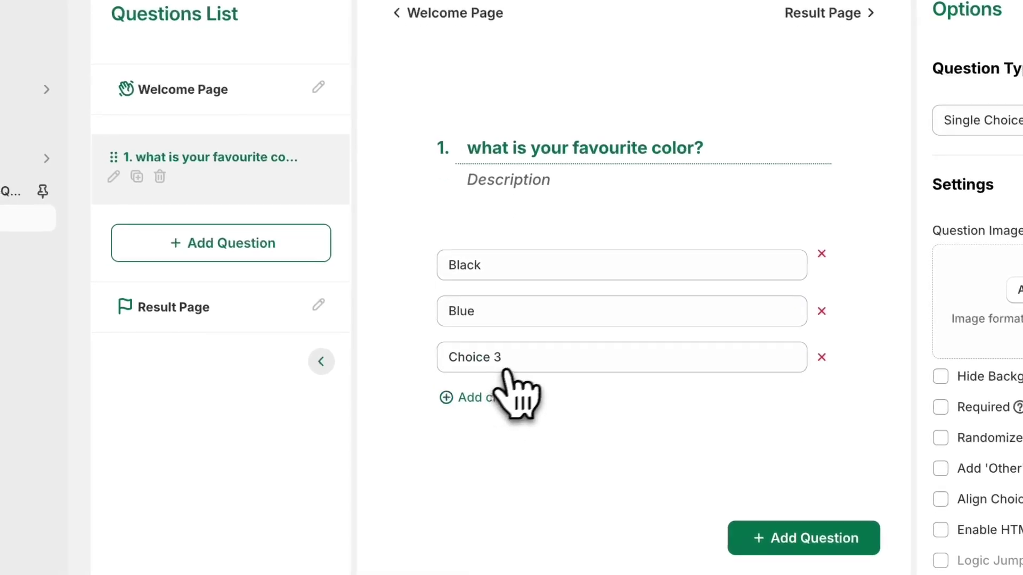
triple_click(516, 360)
text(Red)
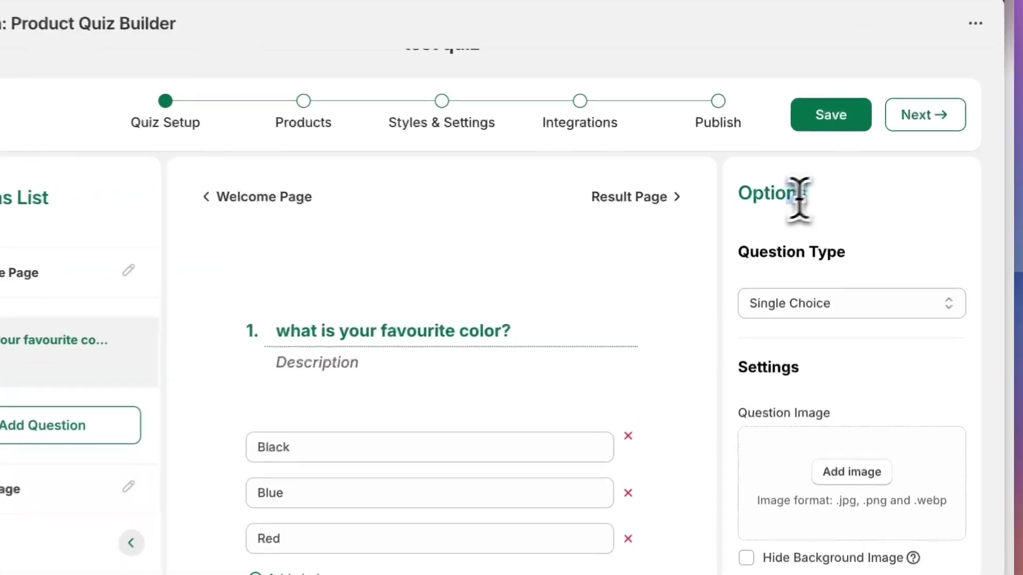
drag(831, 185, 783, 186)
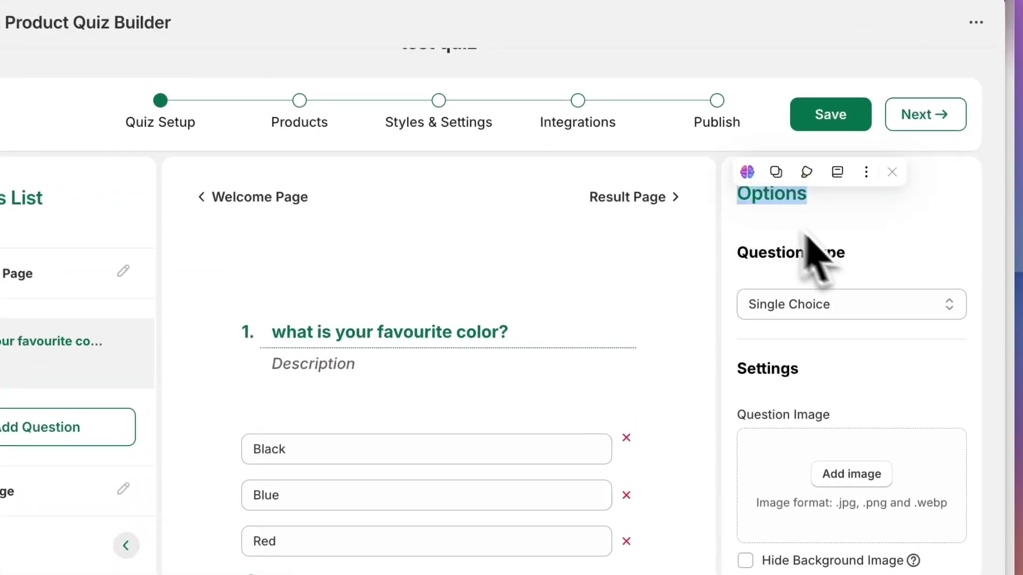
click(827, 245)
click(884, 305)
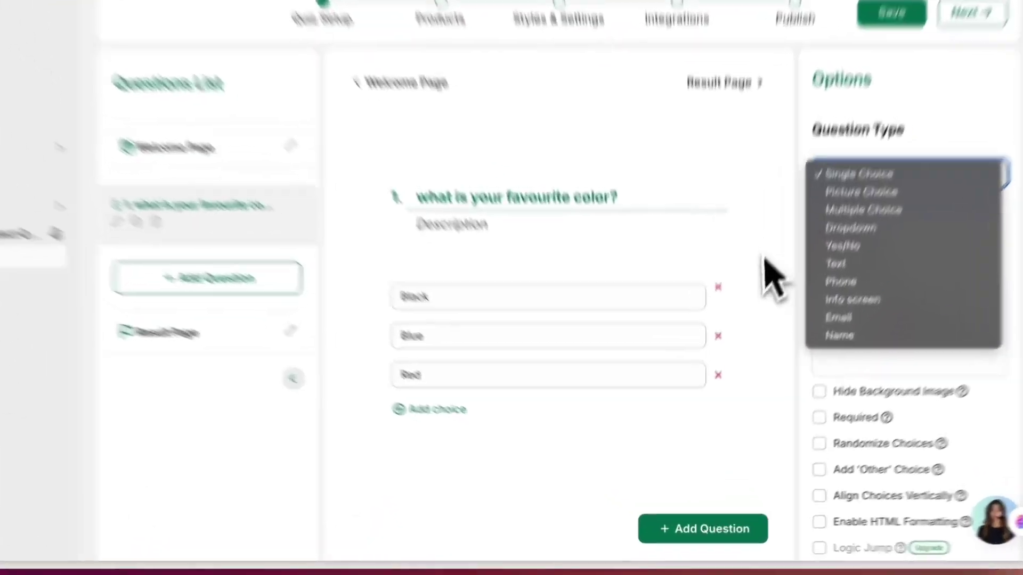
Keep Single Choice, add a second question, and title it 'how do you like the style?'
click(753, 339)
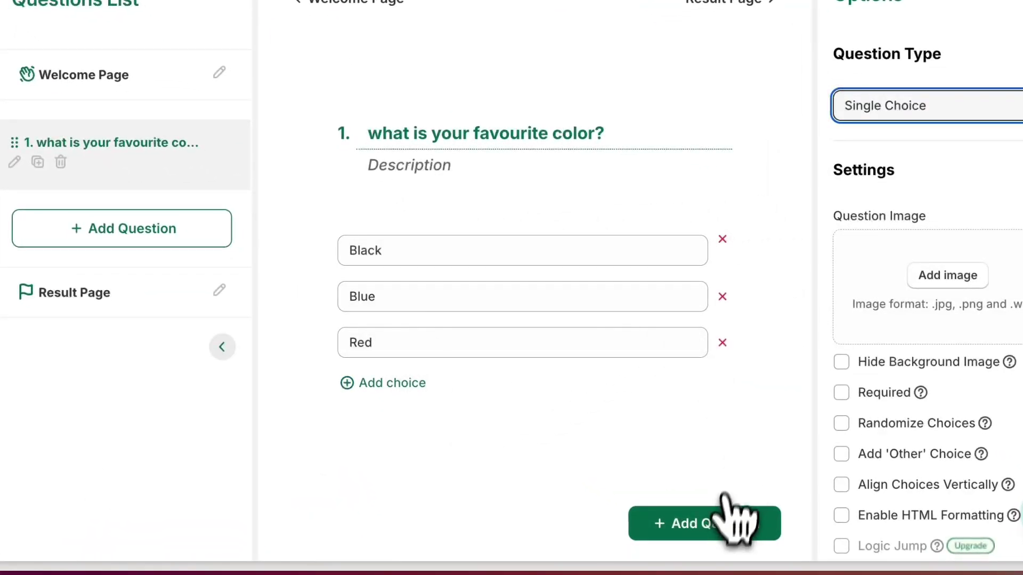
click(717, 522)
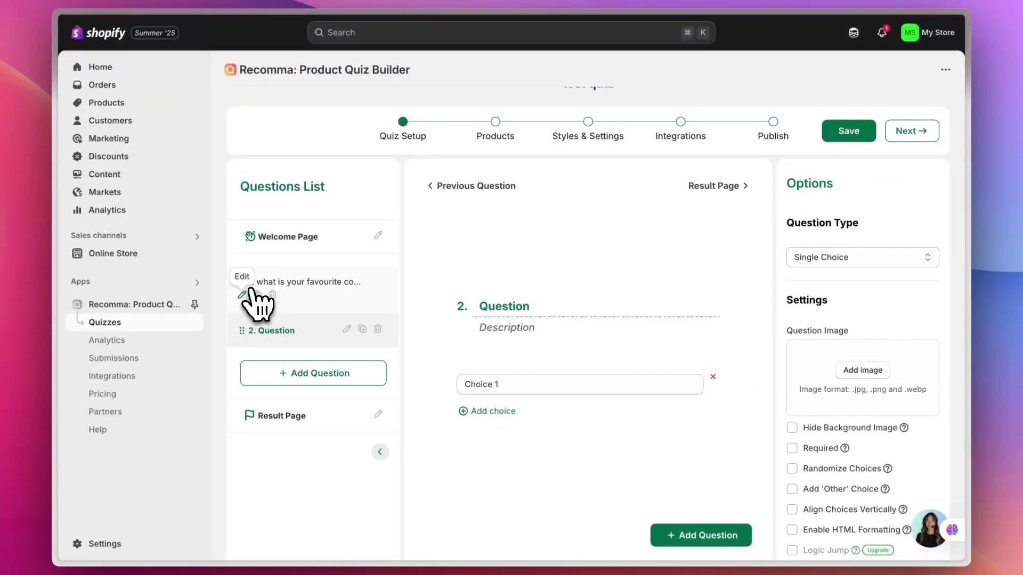
double_click(544, 308)
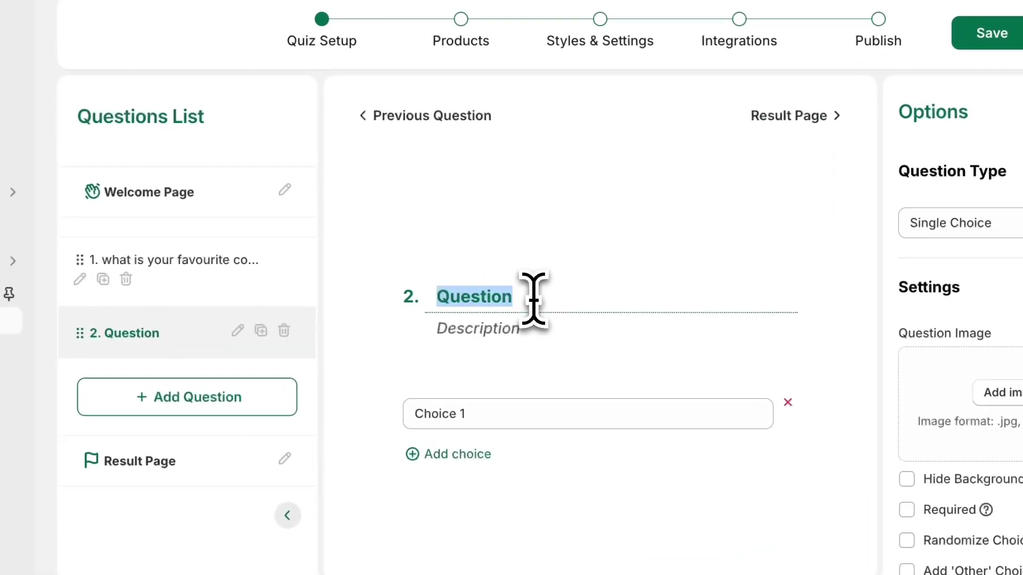
text(how do you like th)
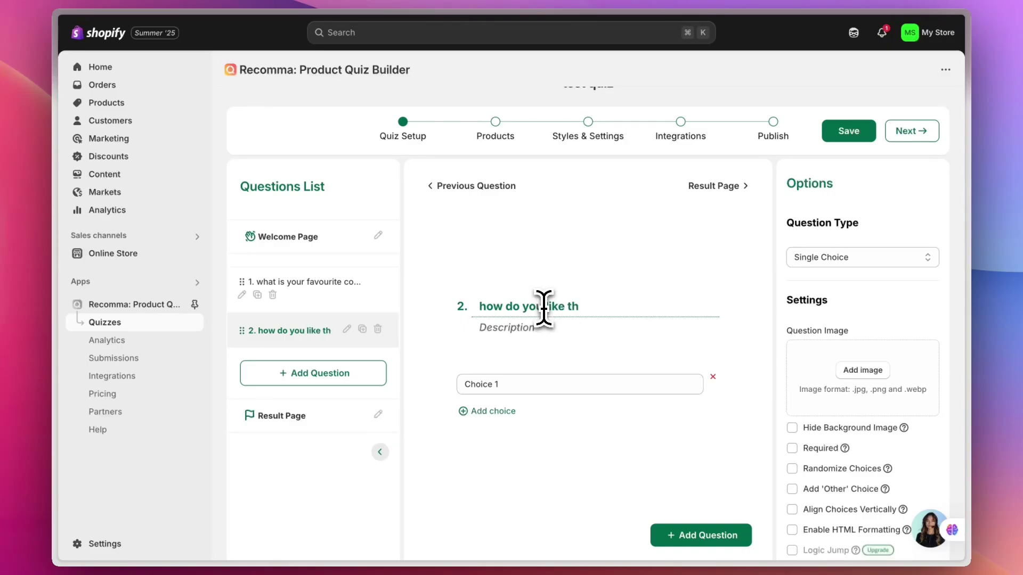
text(e st)
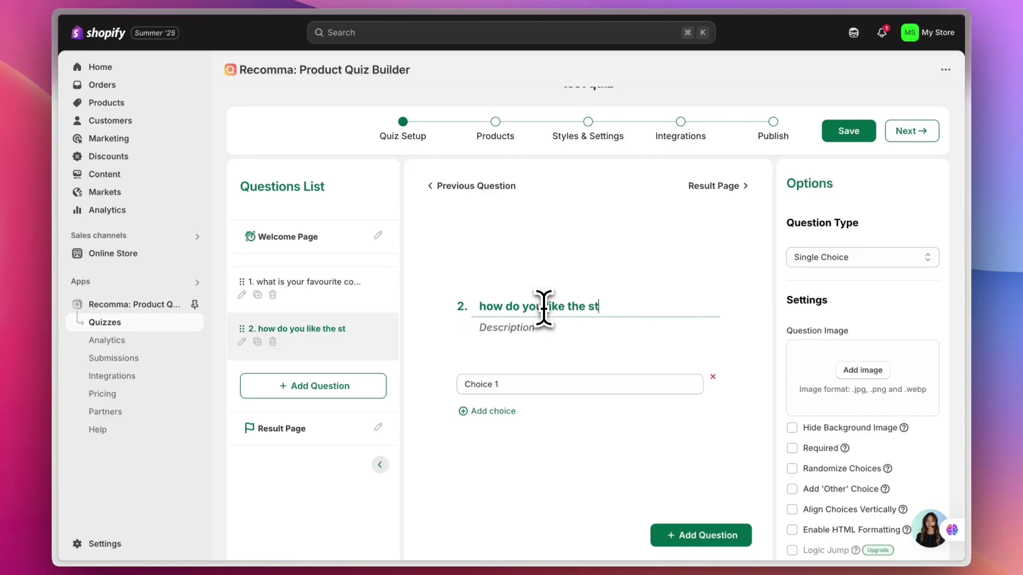
text(yle?)
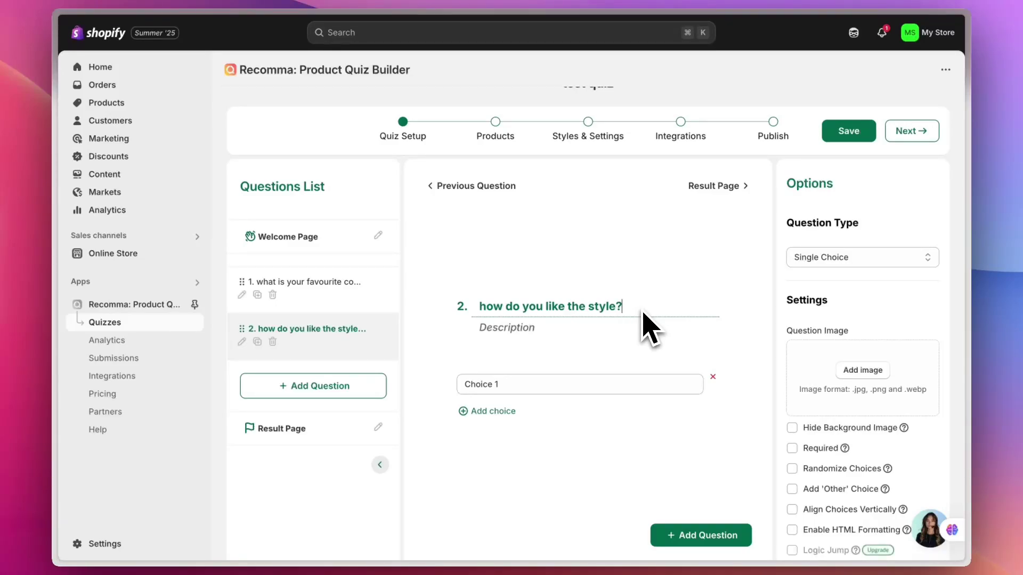
Fill in the style question's answers as regular size, oversized and I like both
triple_click(559, 381)
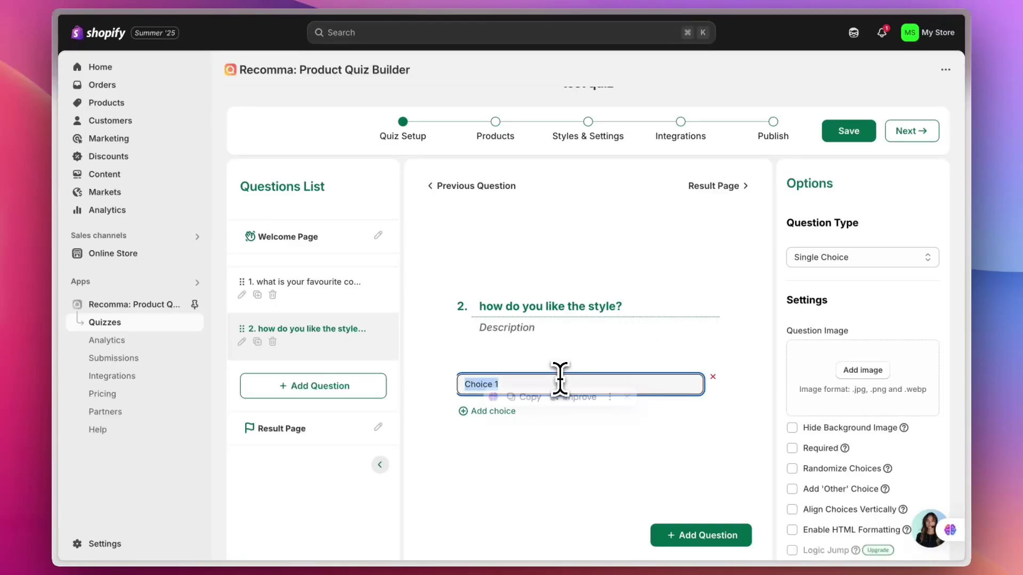
text(regular size)
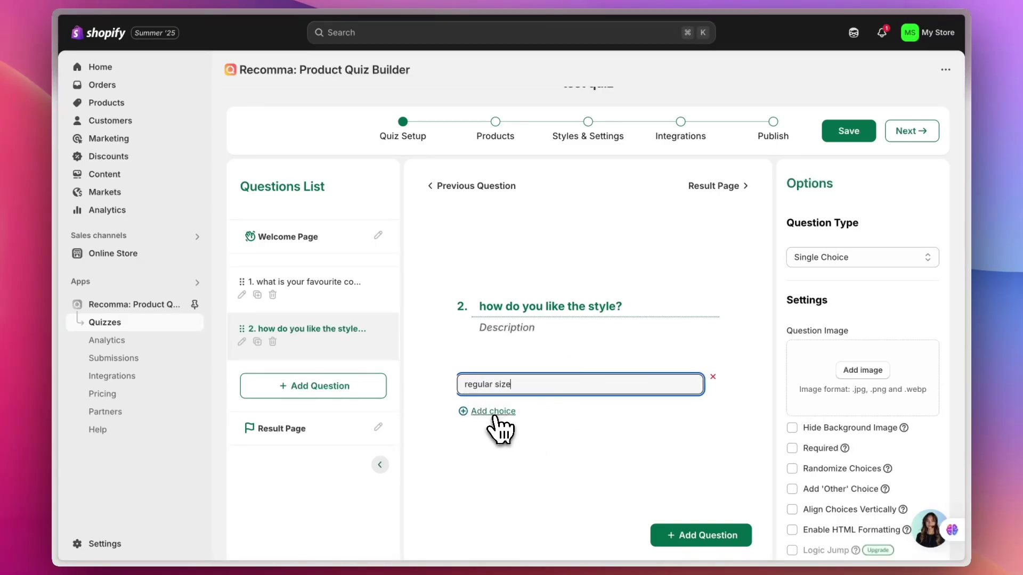
click(496, 413)
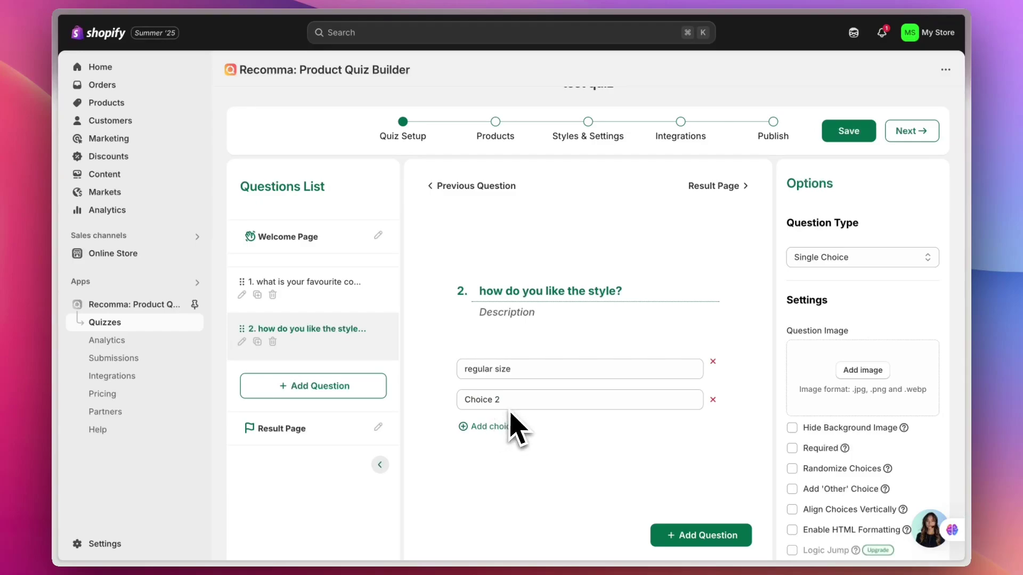
triple_click(509, 401)
text(over)
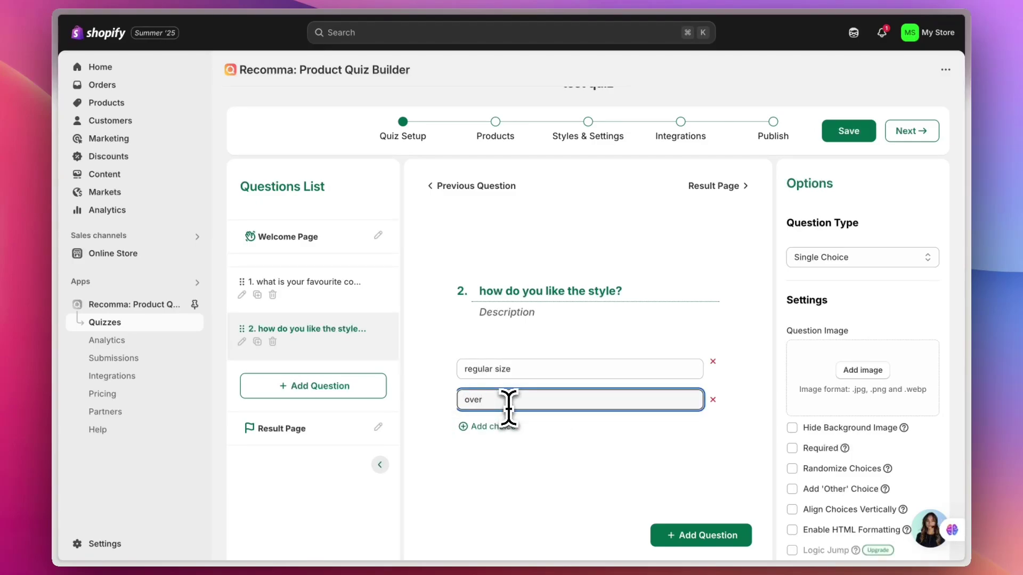
text(sized)
click(493, 426)
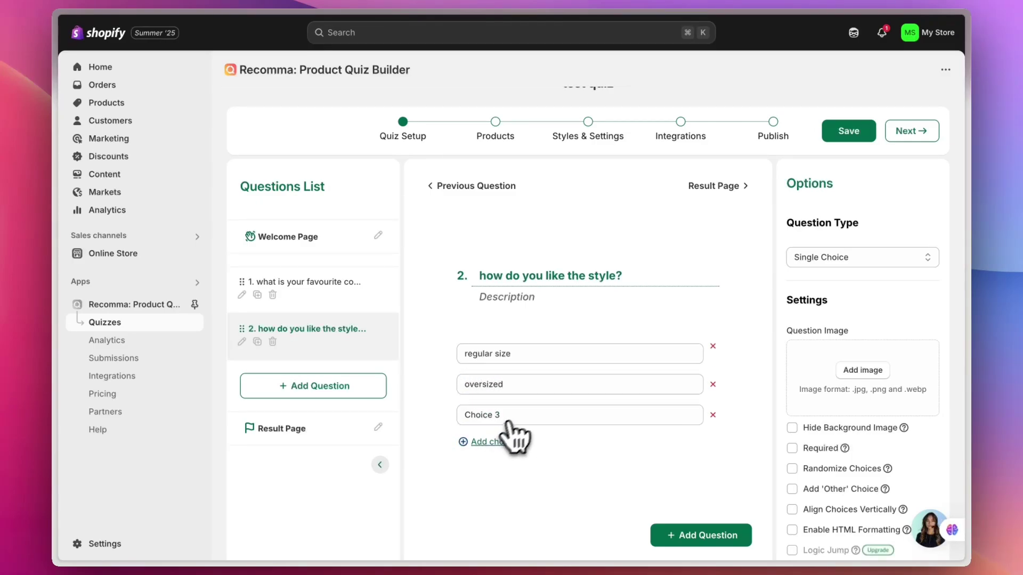
triple_click(521, 414)
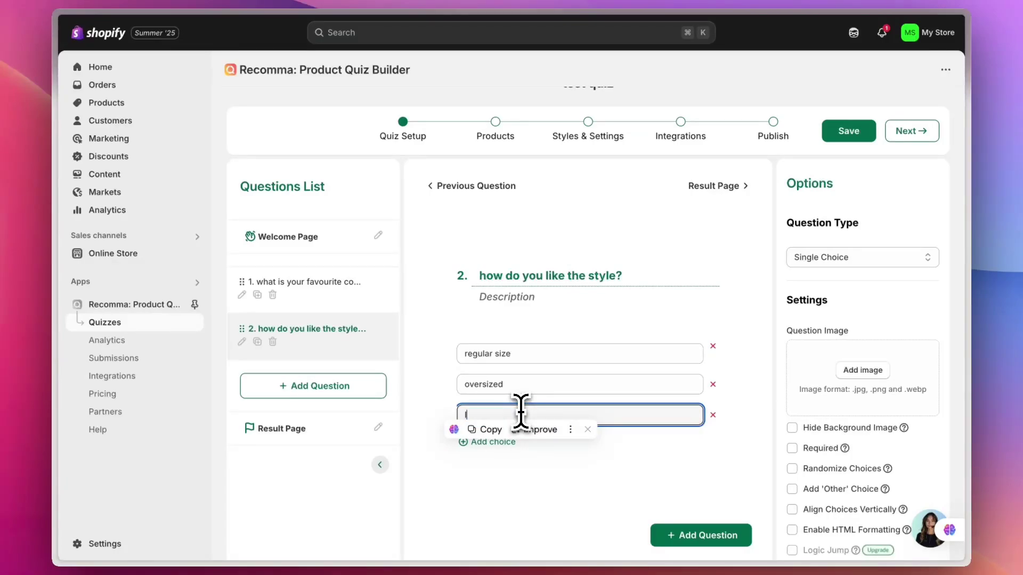
text(l)
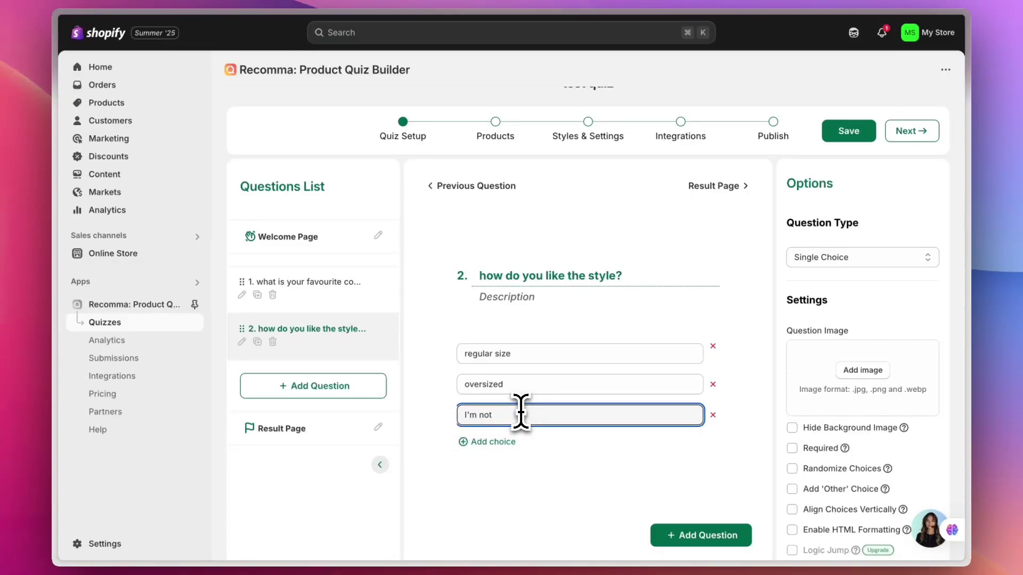
click(504, 442)
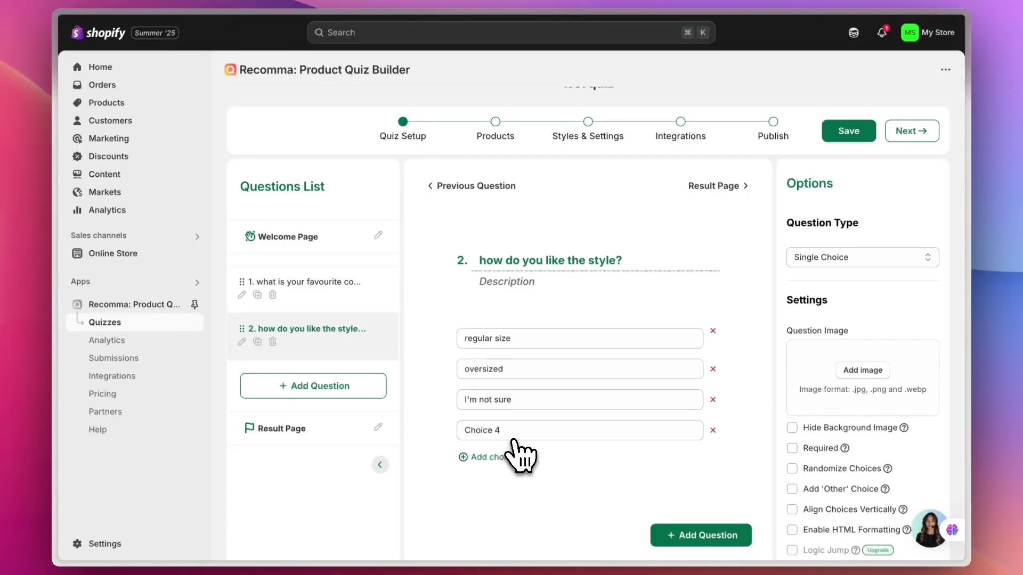
triple_click(516, 430)
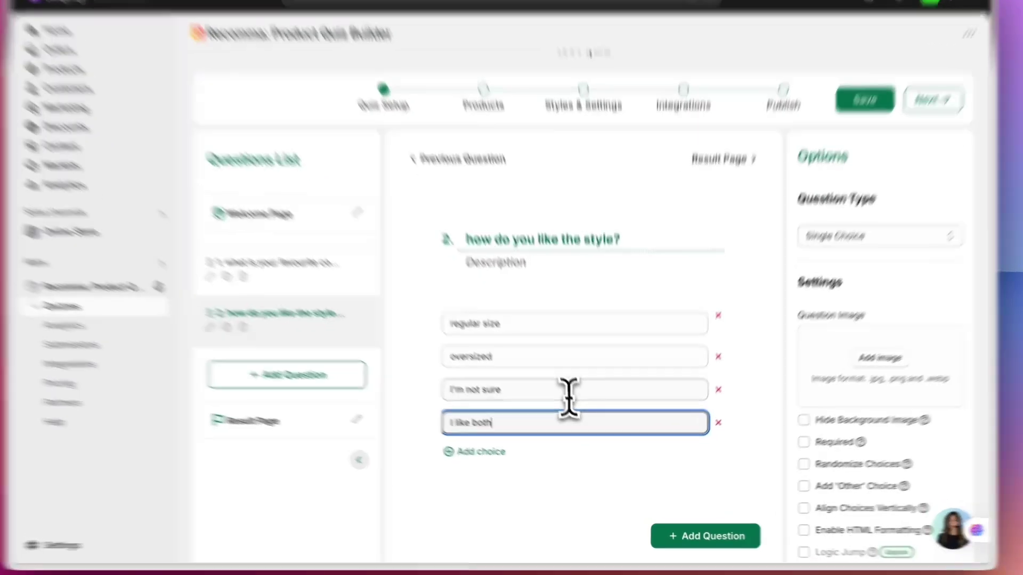
Delete the 'I'm not sure' answer from the style question
triple_click(569, 405)
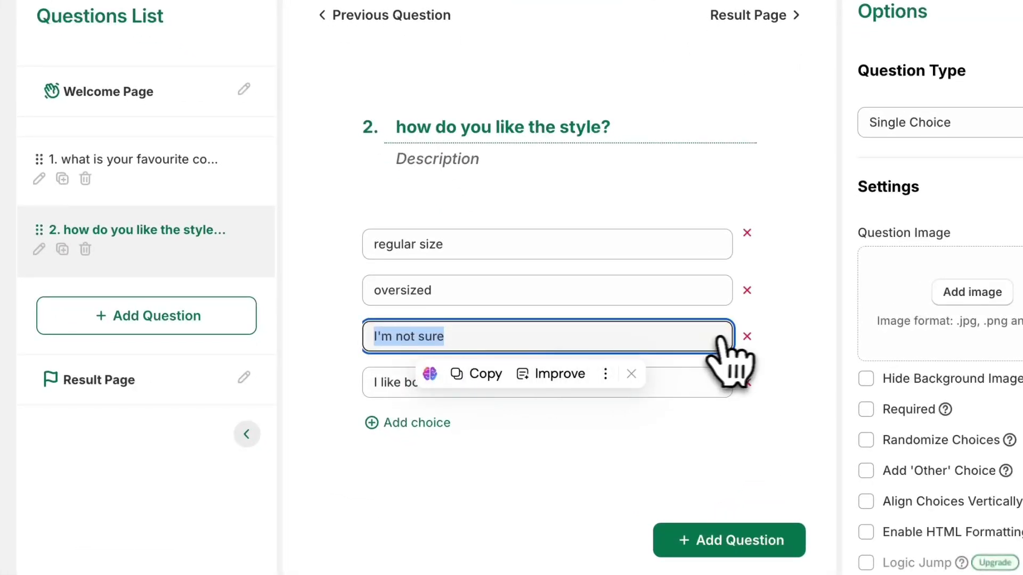
click(747, 337)
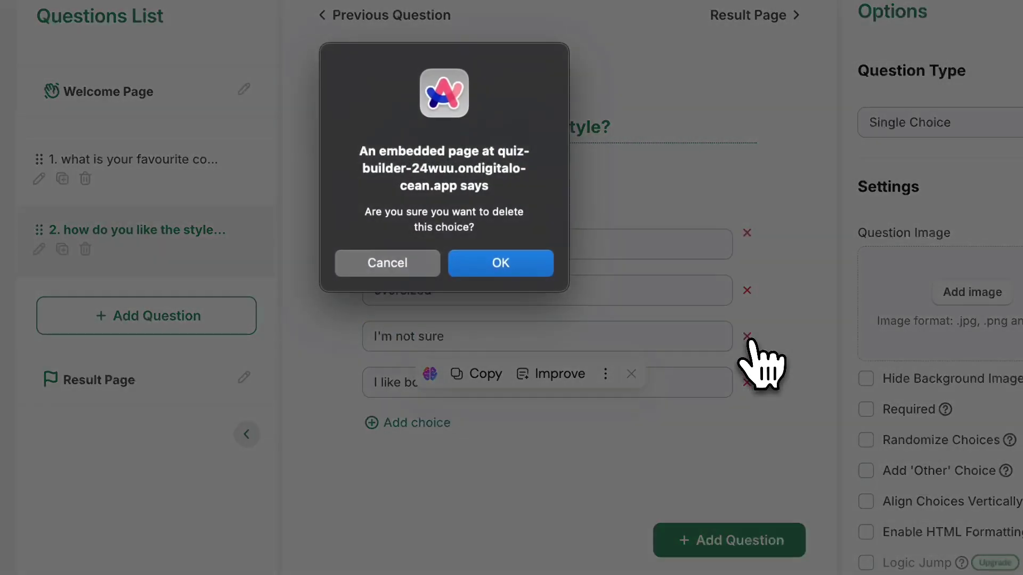
click(512, 270)
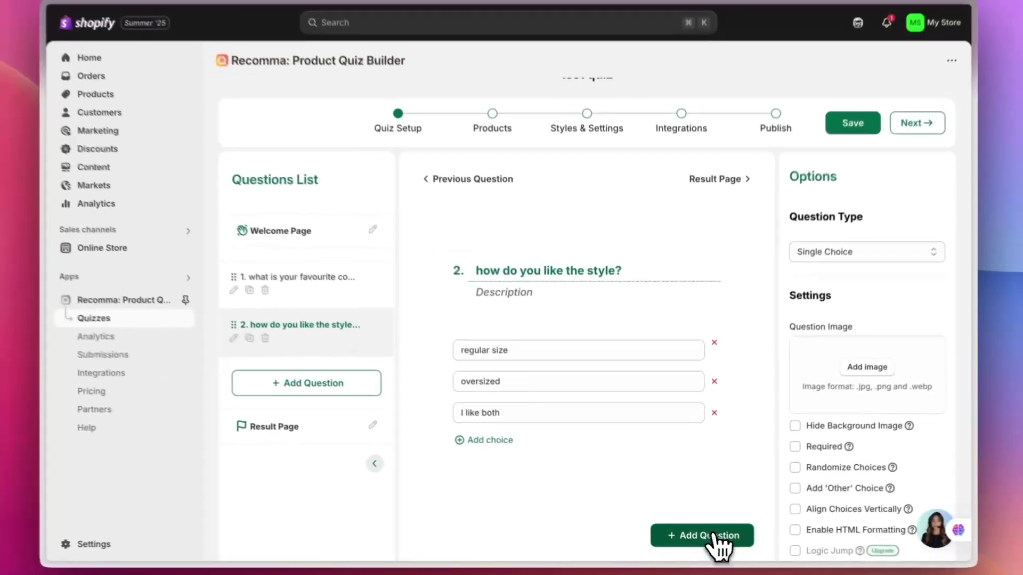
Add question 3 'do you like plain hoodies?' and move the style question above the colour question
click(754, 549)
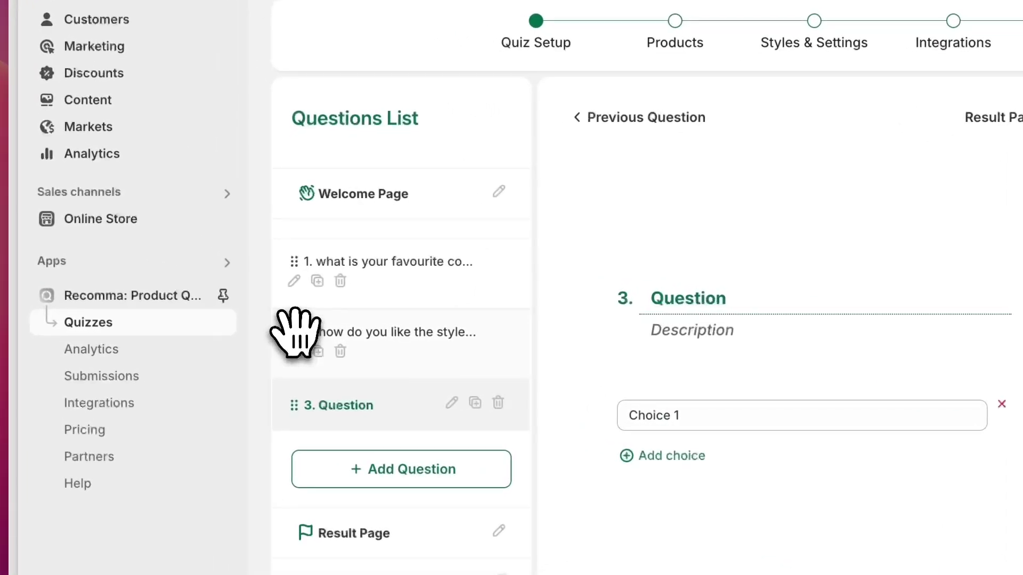
drag(294, 304, 310, 261)
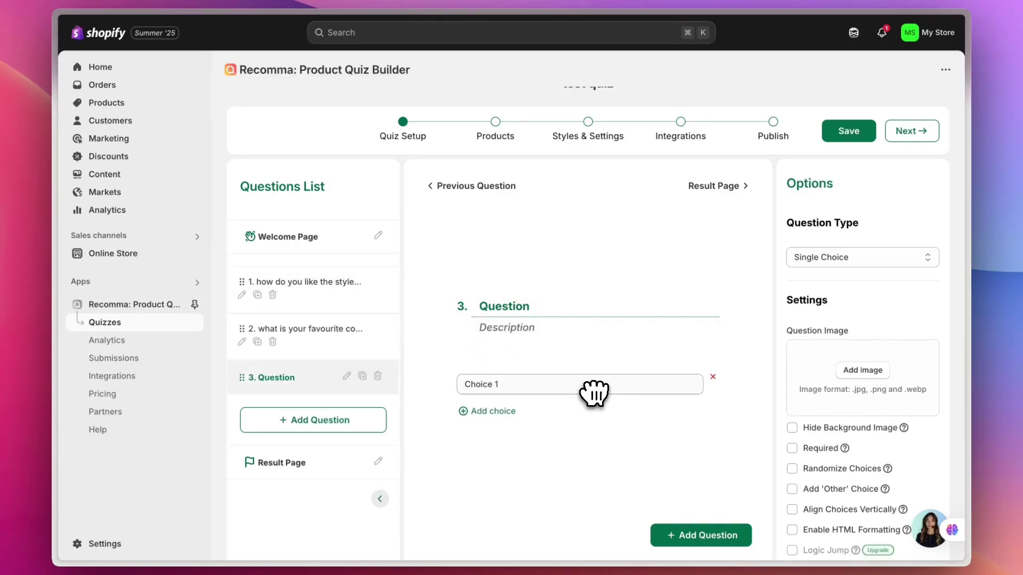
double_click(578, 305)
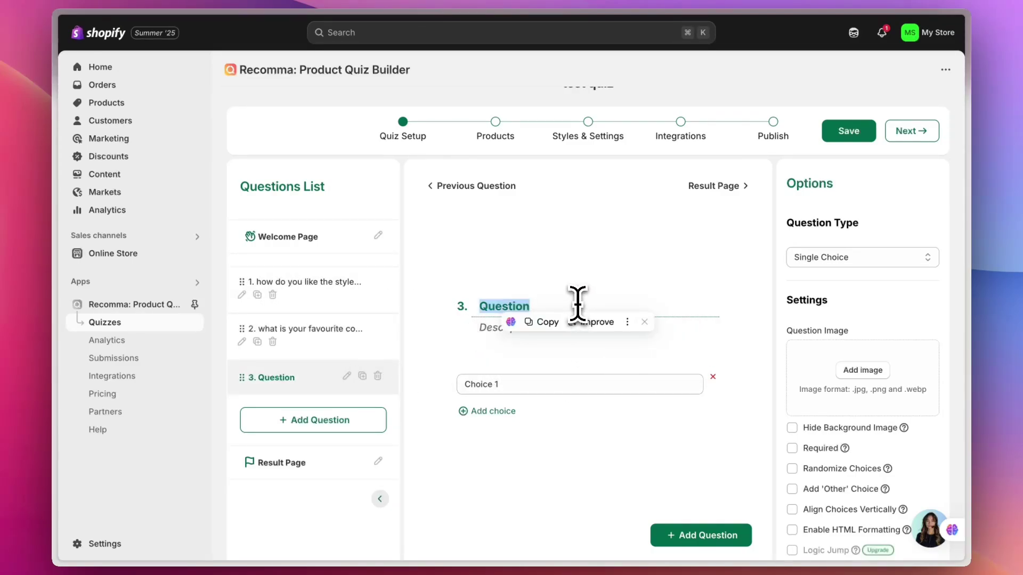
text(do you like pla)
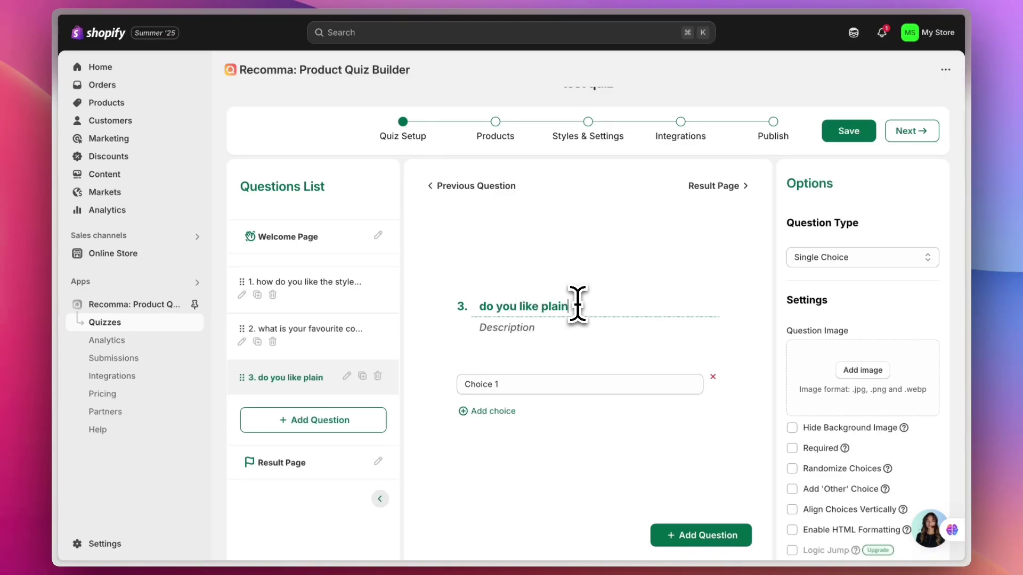
text(in hoodies?)
click(555, 380)
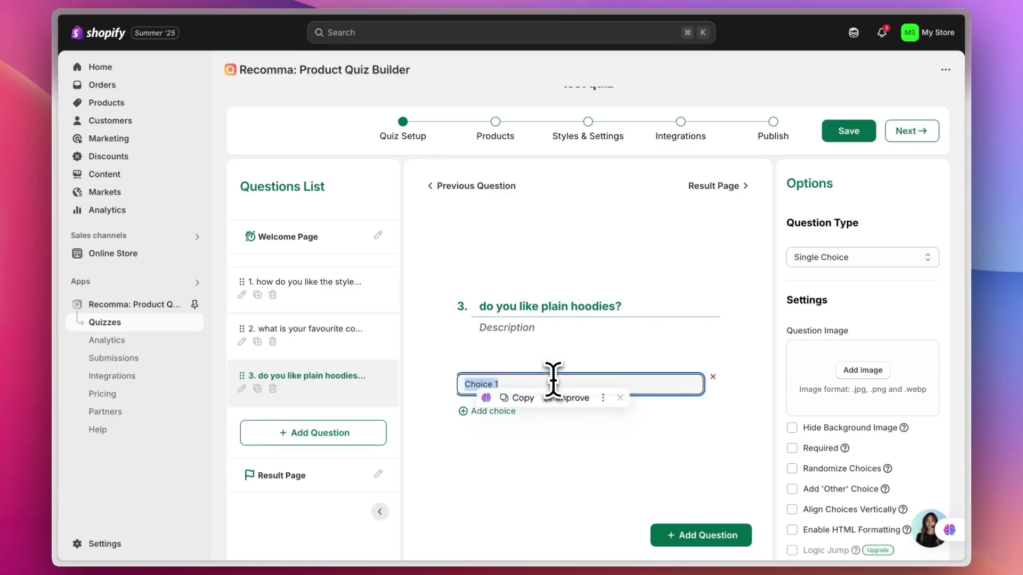
text(y)
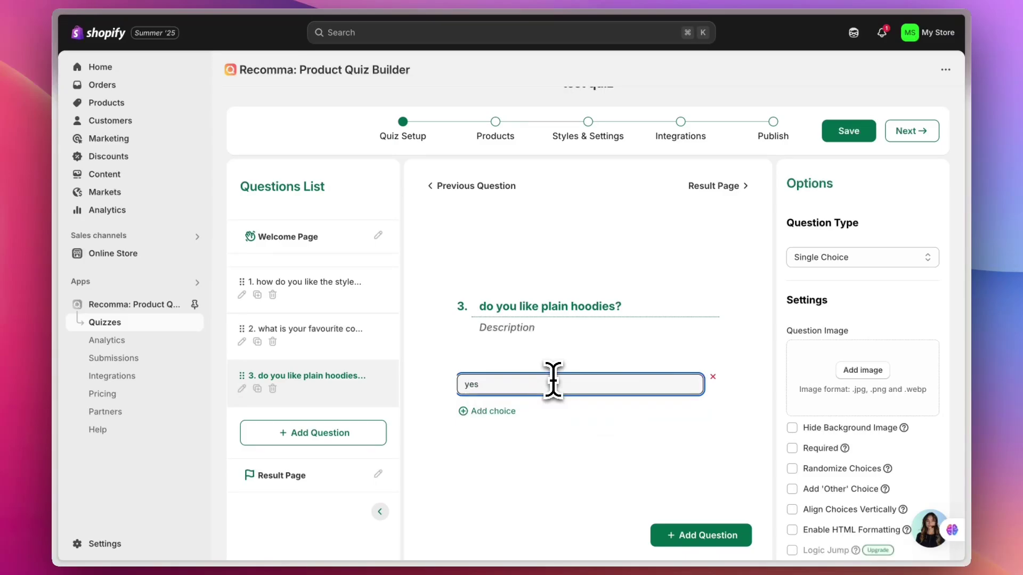
text(es)
key(BackSpace)
key(BackSpace)
key(BackSpace)
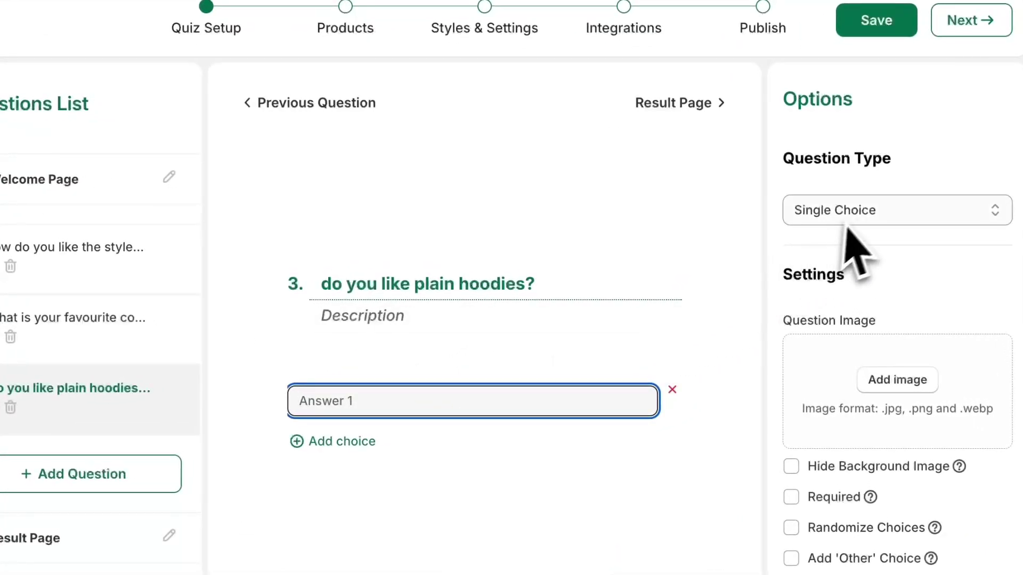
click(834, 260)
Make question 3 Yes/No; title question 4 'do you prefer quality or low pricing' with quality and price answers
click(799, 294)
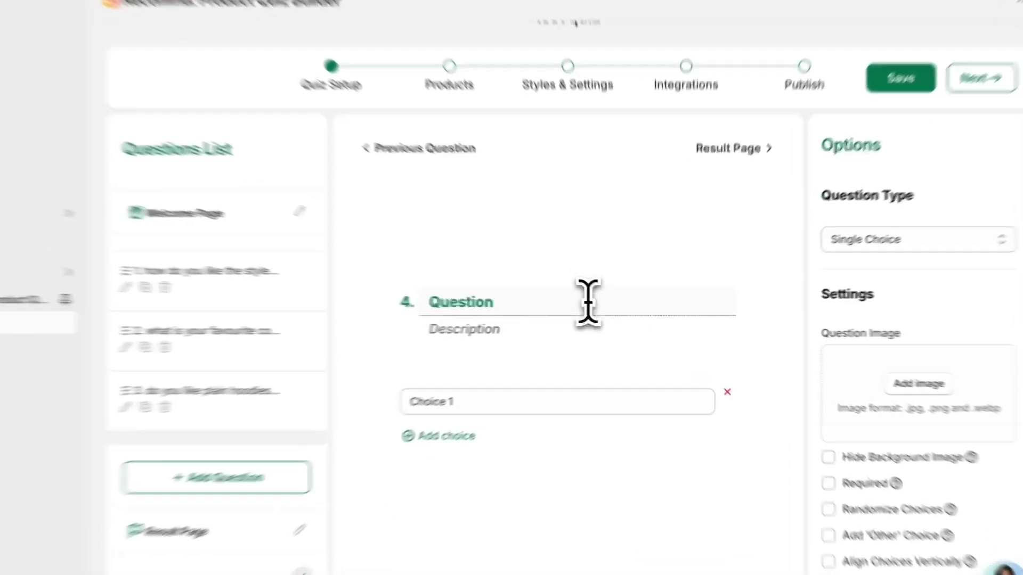
click(604, 306)
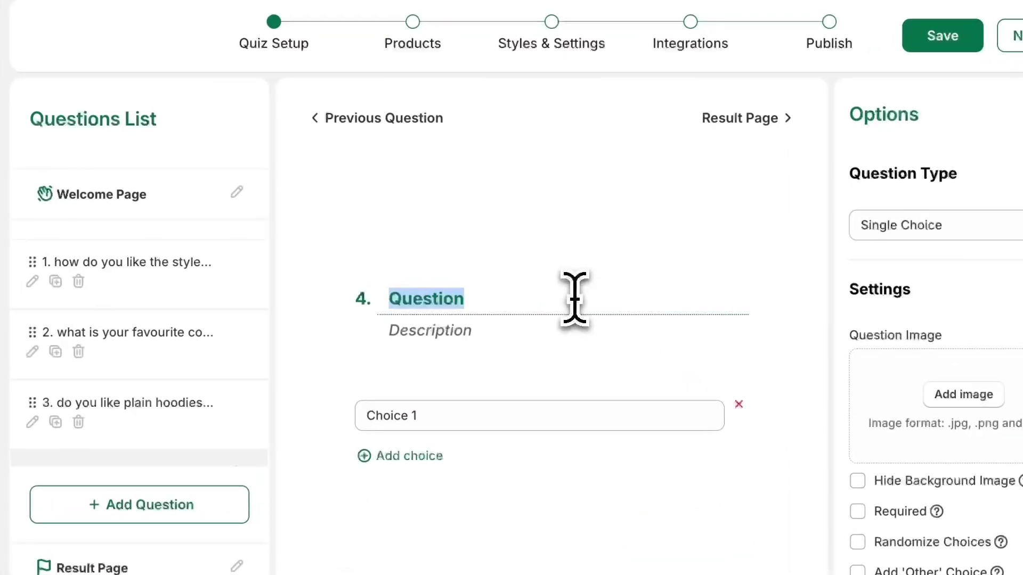
text(do you prefer quality or low pricing)
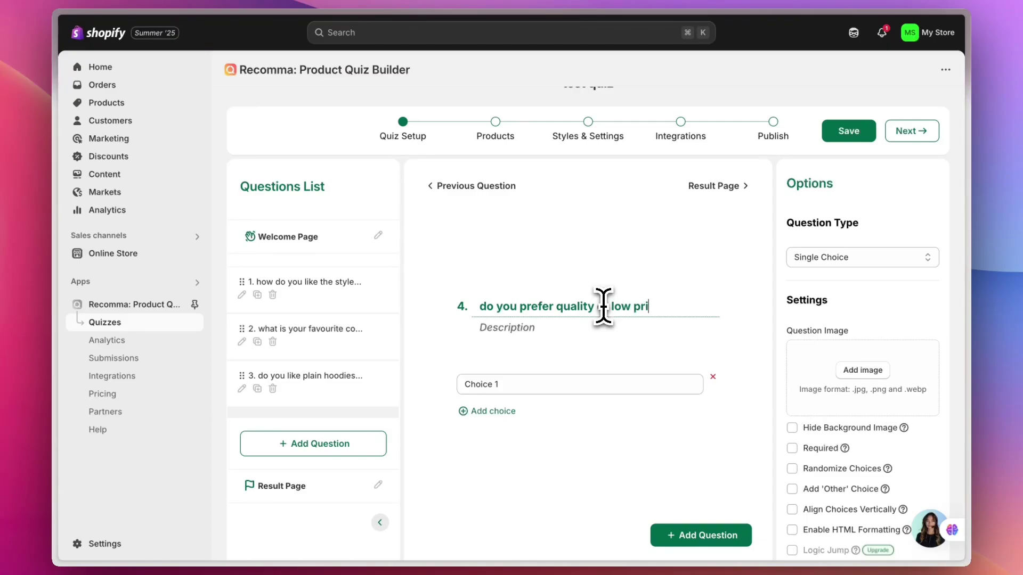
triple_click(593, 380)
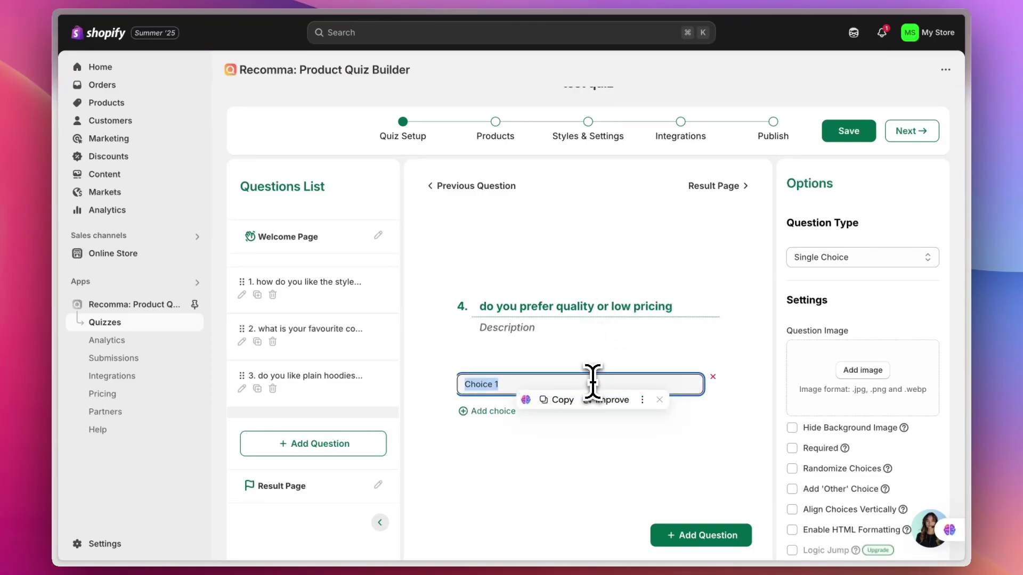
text(quality)
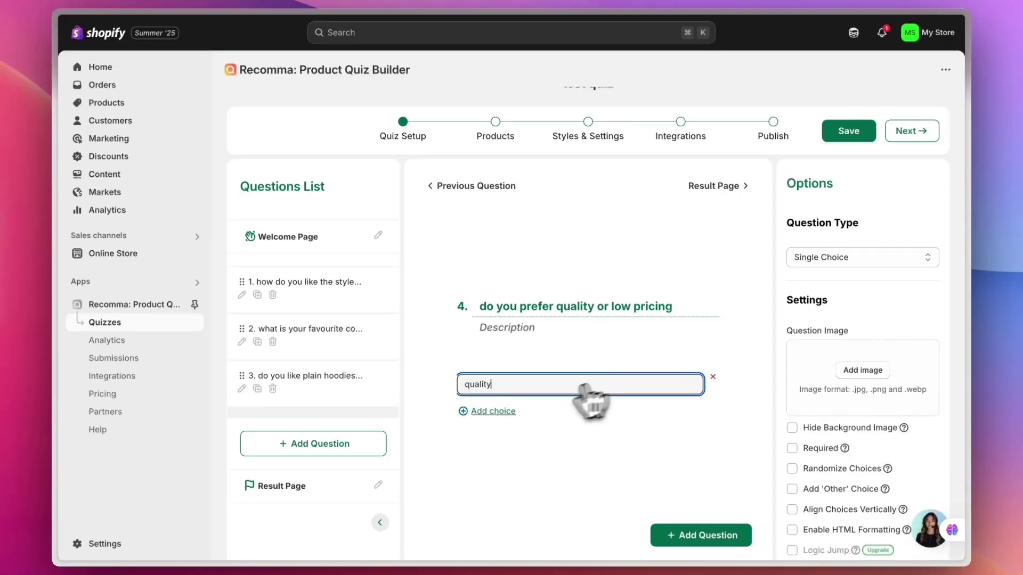
click(580, 407)
triple_click(521, 400)
text(price)
Add a fifth question and scroll the Questions List to check it
click(701, 536)
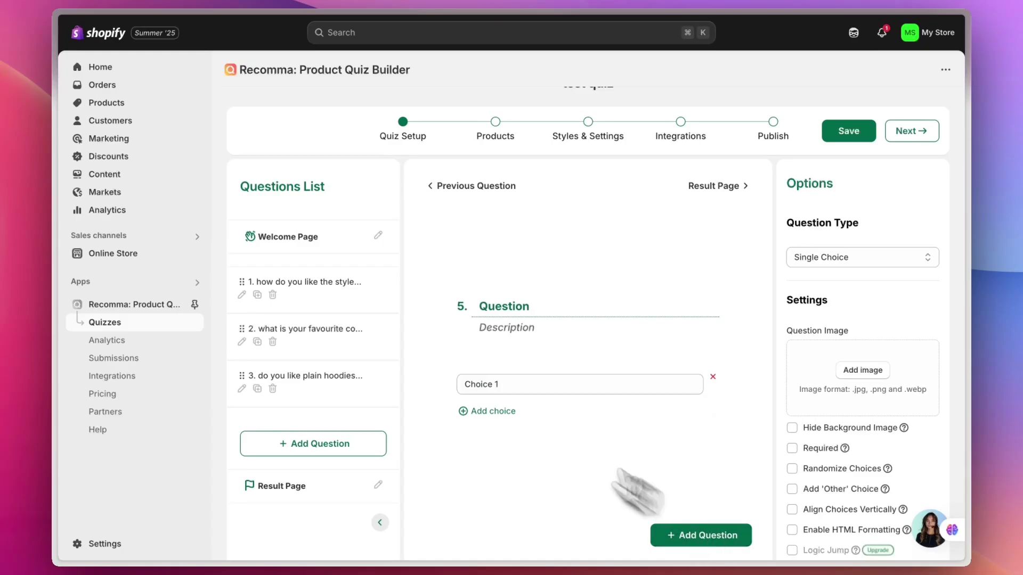
scroll(354, 297, down, 2)
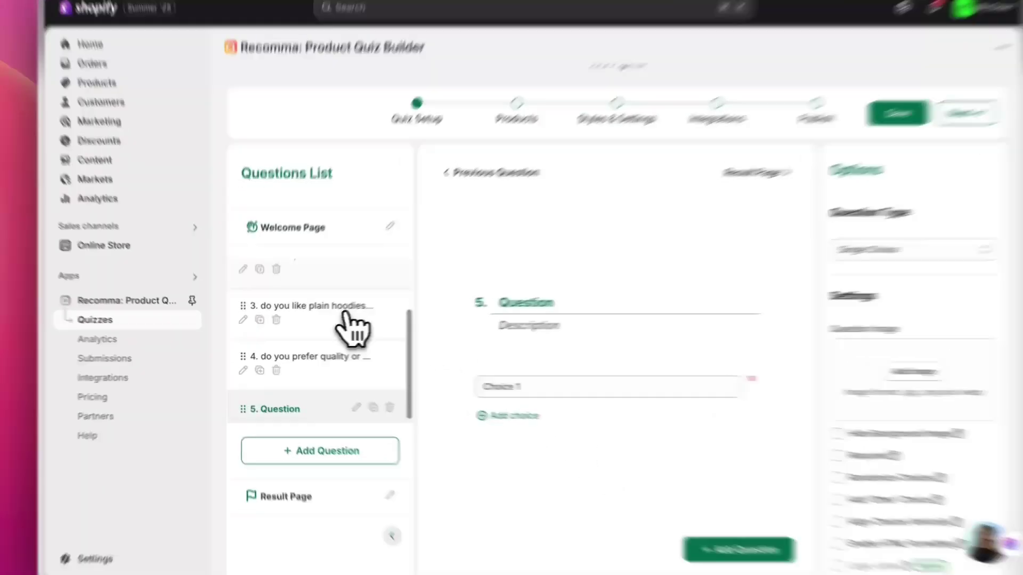
scroll(349, 319, up, 2)
scroll(349, 322, down, 2)
scroll(349, 323, up, 1)
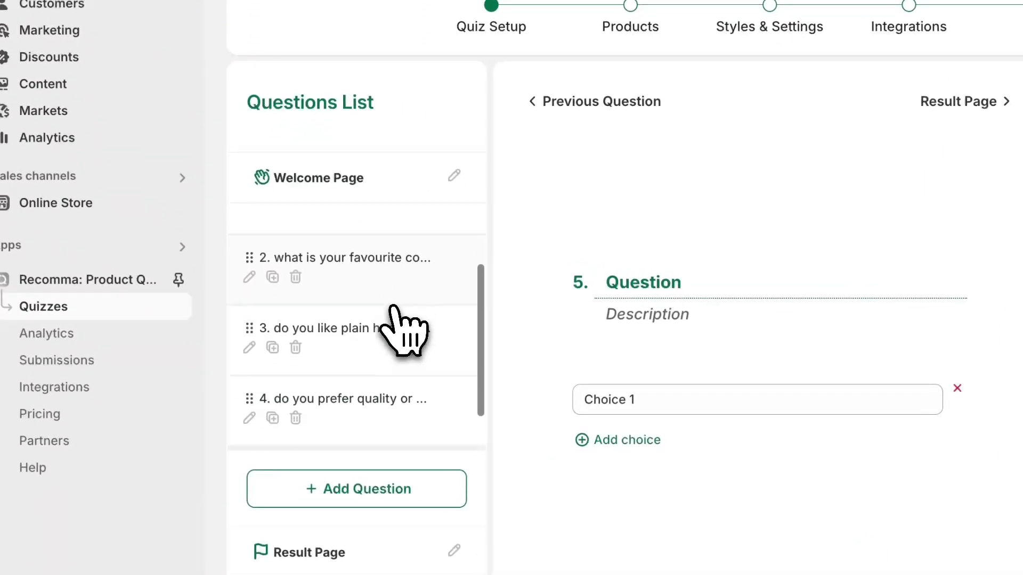
scroll(402, 331, down, 1)
scroll(402, 331, up, 2)
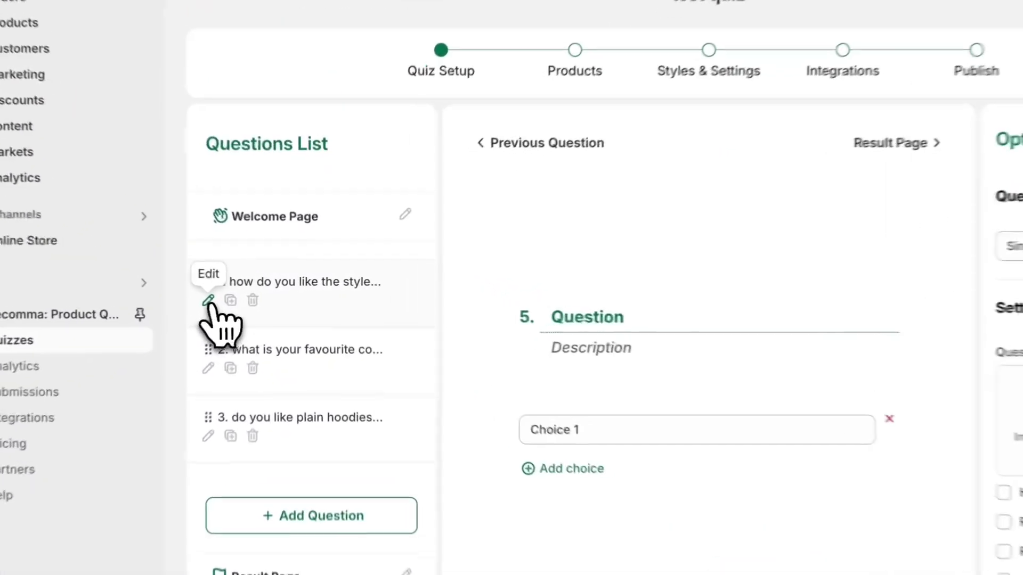
Open question 1 and review its regular size, oversized and I like both choices
click(242, 296)
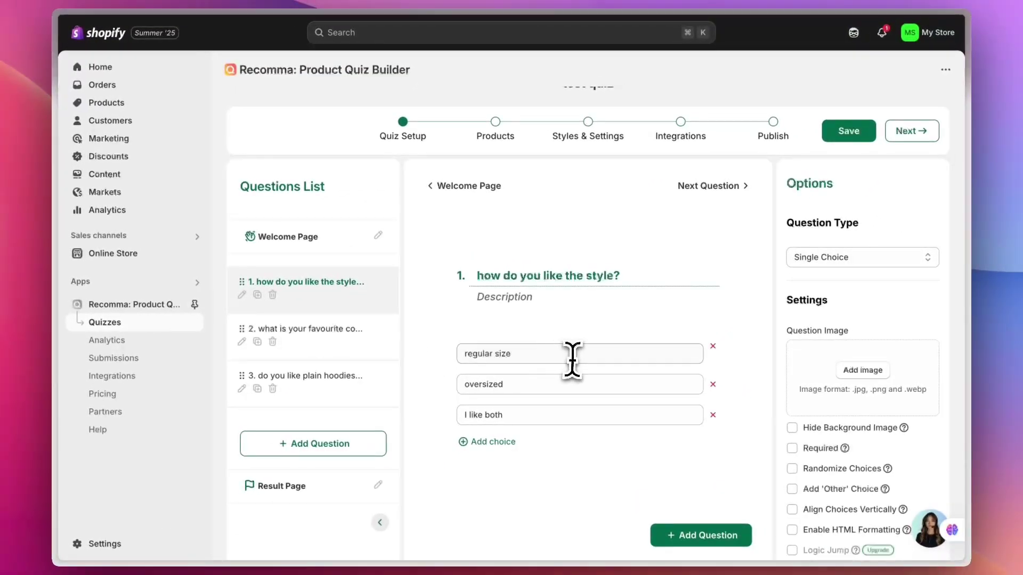
triple_click(572, 322)
triple_click(495, 310)
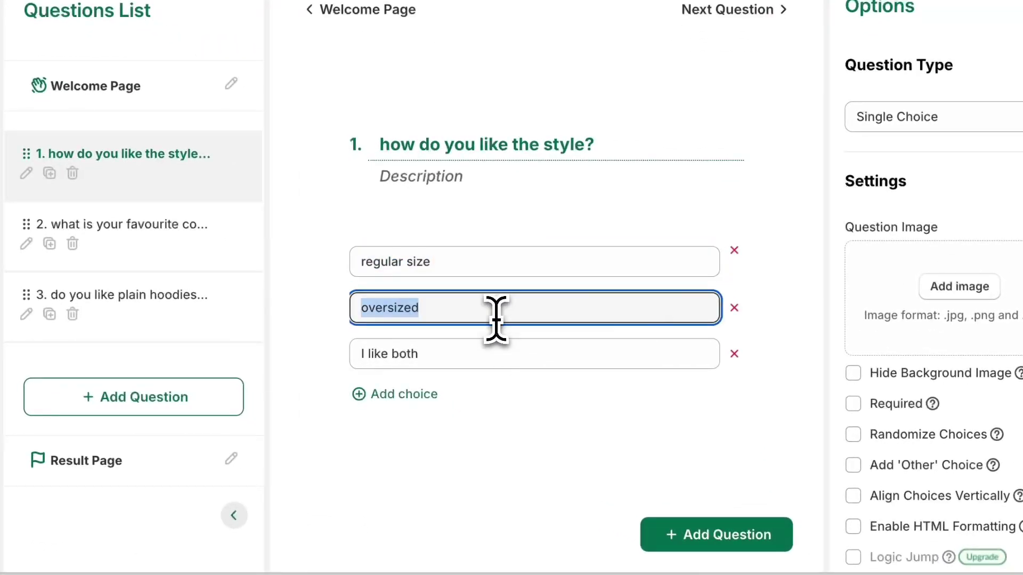
triple_click(488, 354)
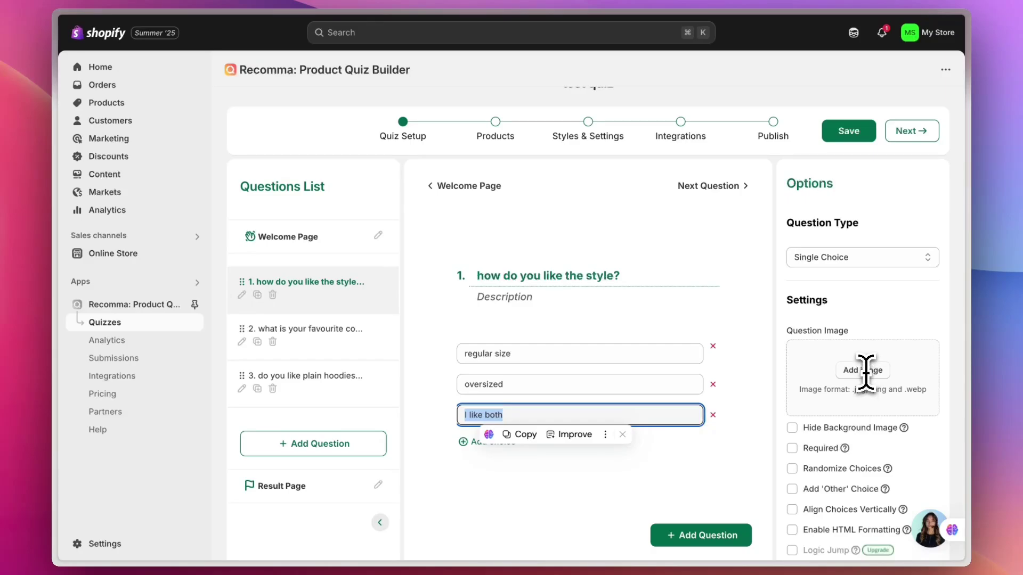
scroll(865, 373, down, 3)
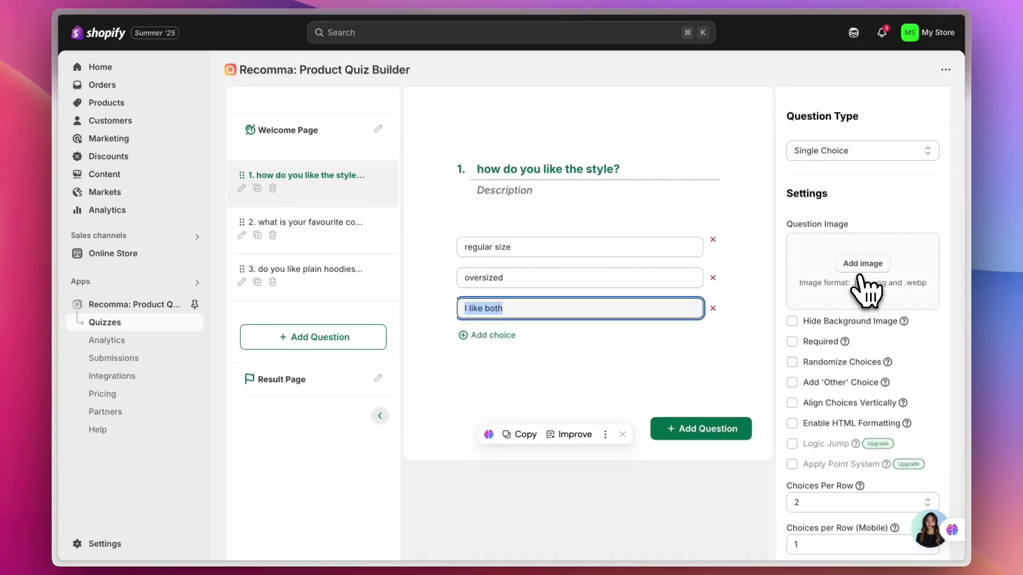
Add 0.jpg as question 1's picture
click(859, 269)
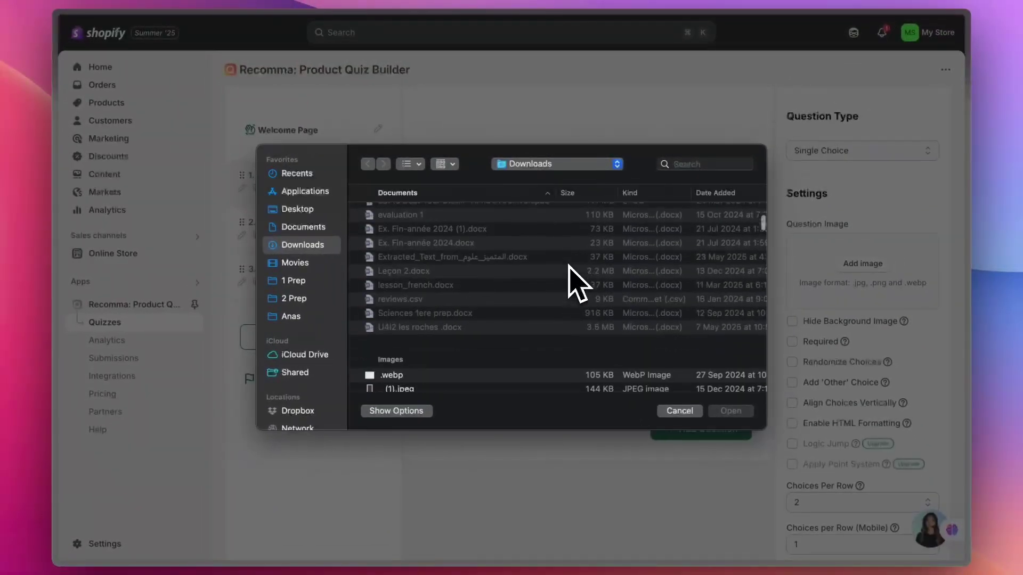
scroll(569, 266, down, 5)
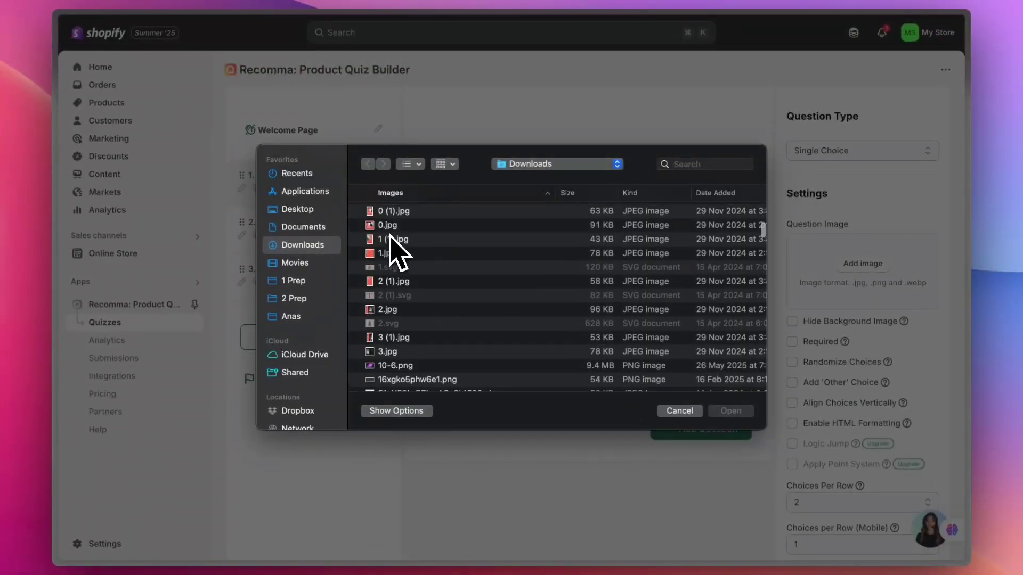
click(396, 229)
click(728, 414)
Set the question picture to 38% width, Cover fit and Left position
drag(821, 214, 872, 218)
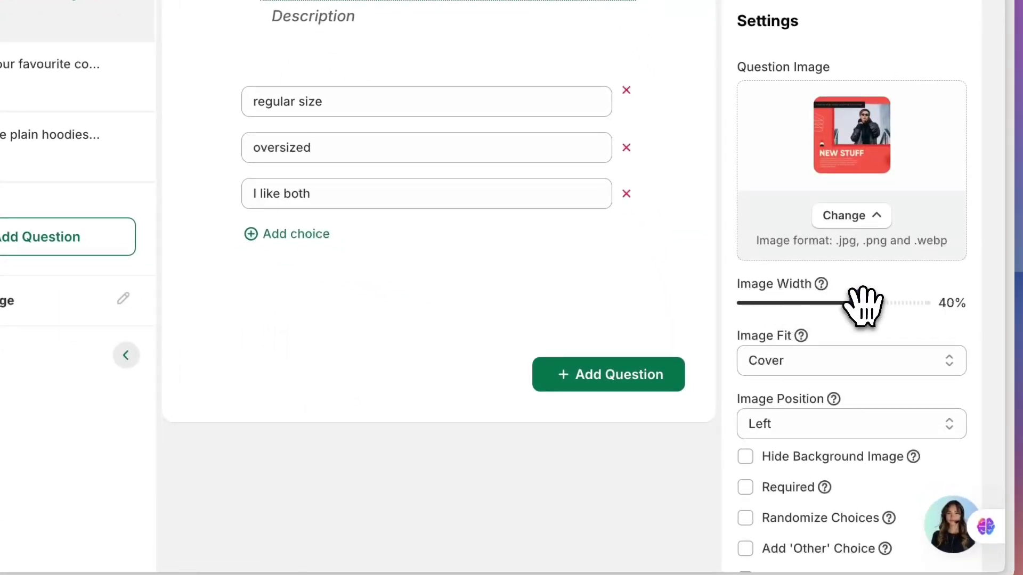
mouse_move(863, 304)
mouse_down()
mouse_move(790, 303)
mouse_move(852, 304)
mouse_up()
click(898, 361)
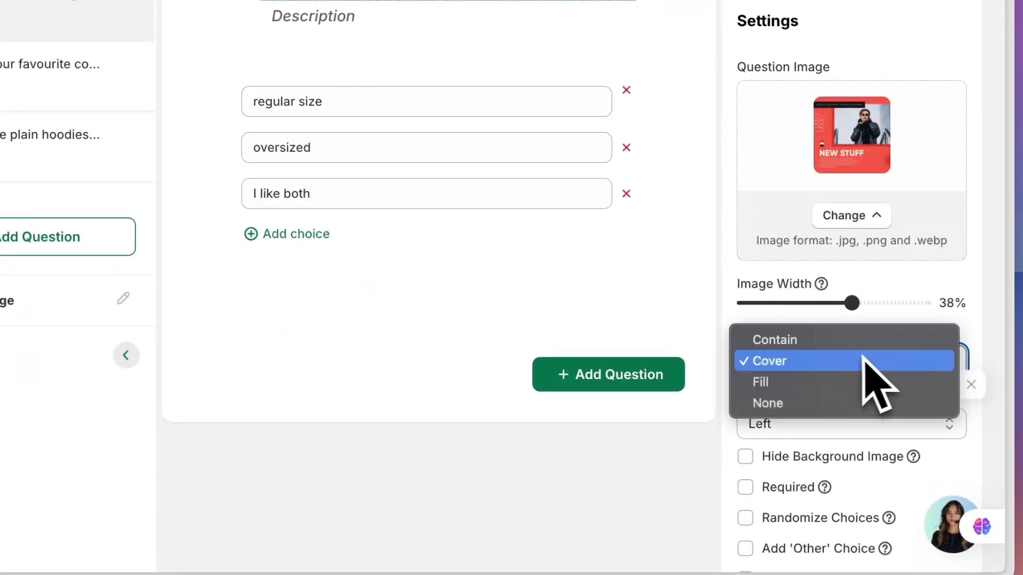
click(681, 343)
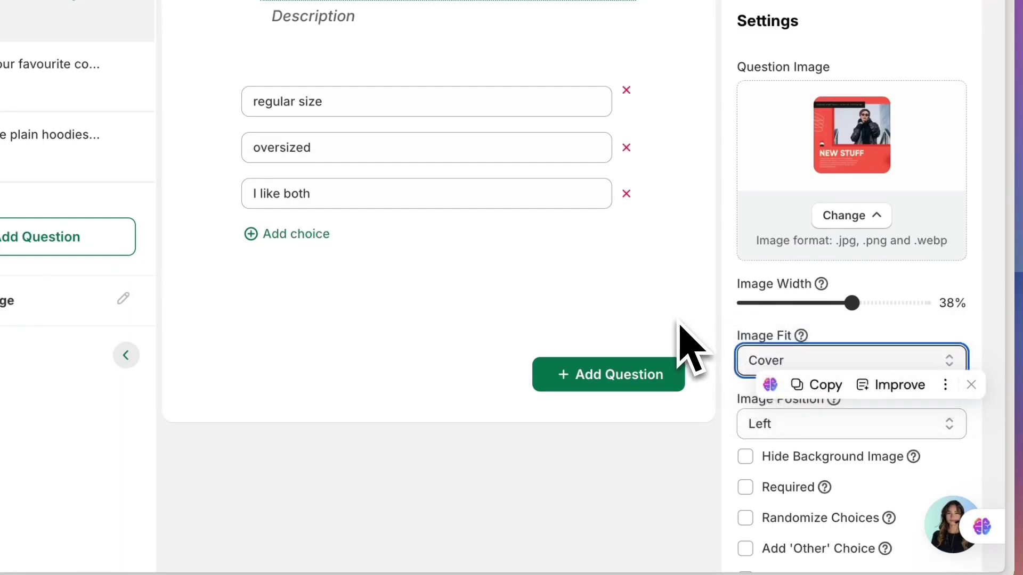
click(800, 426)
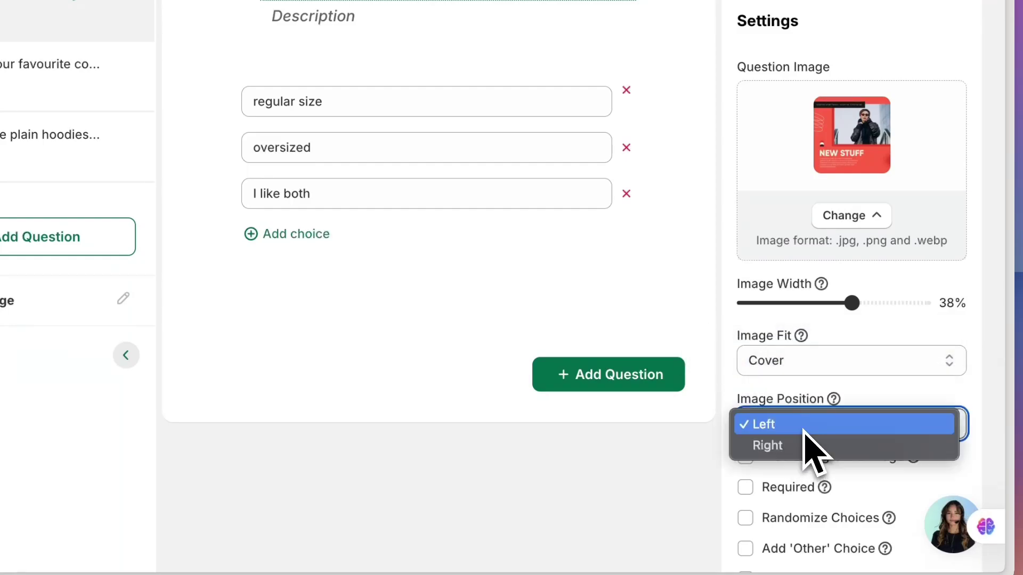
click(910, 424)
scroll(909, 442, down, 3)
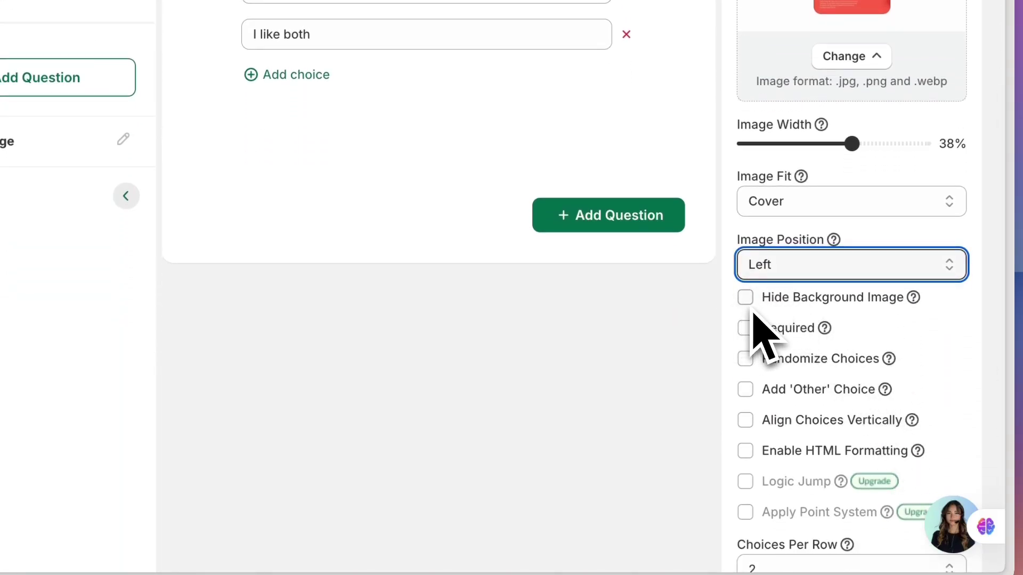
scroll(751, 341, down, 1)
scroll(751, 341, up, 2)
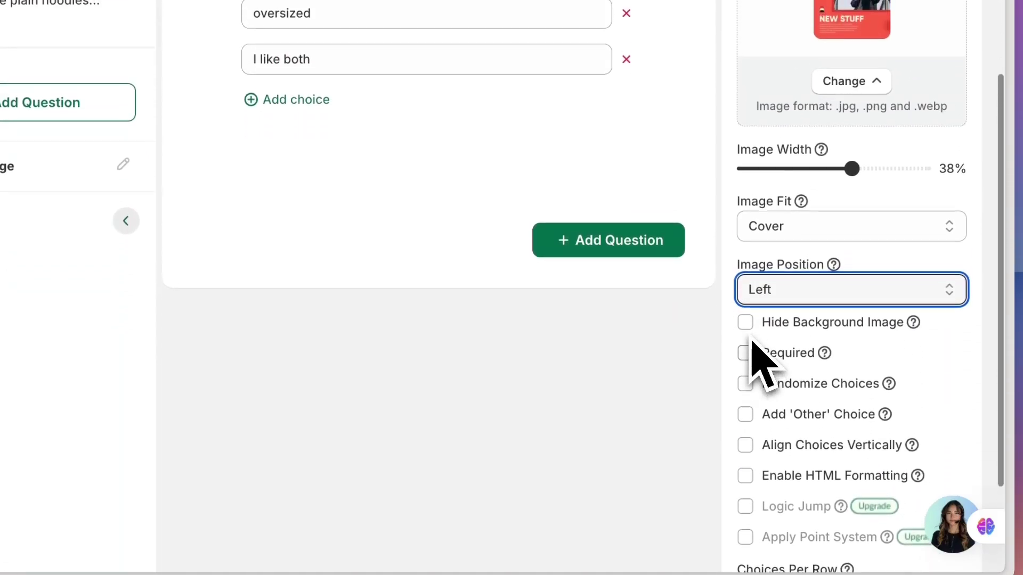
scroll(751, 341, down, 1)
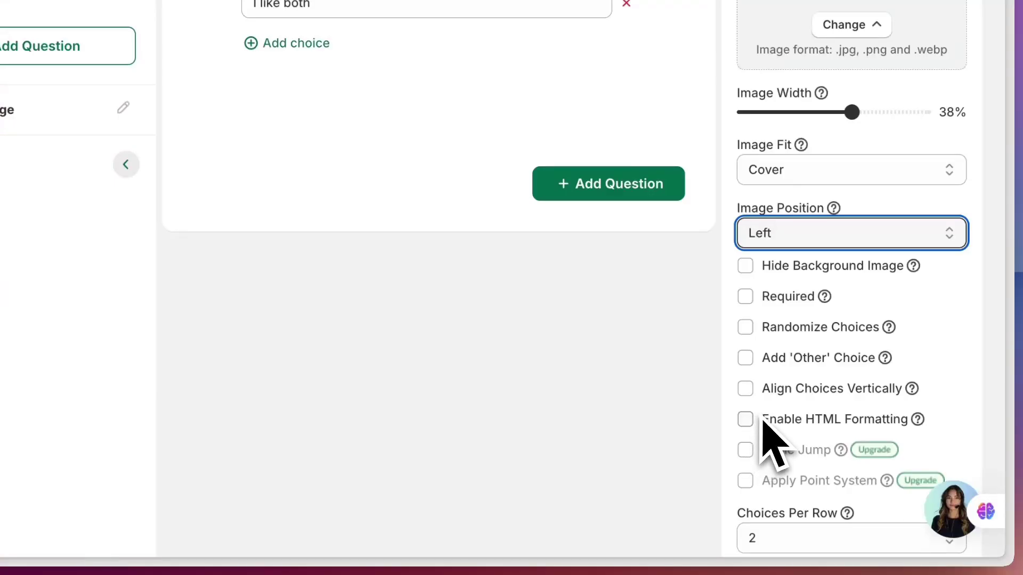
scroll(767, 436, down, 2)
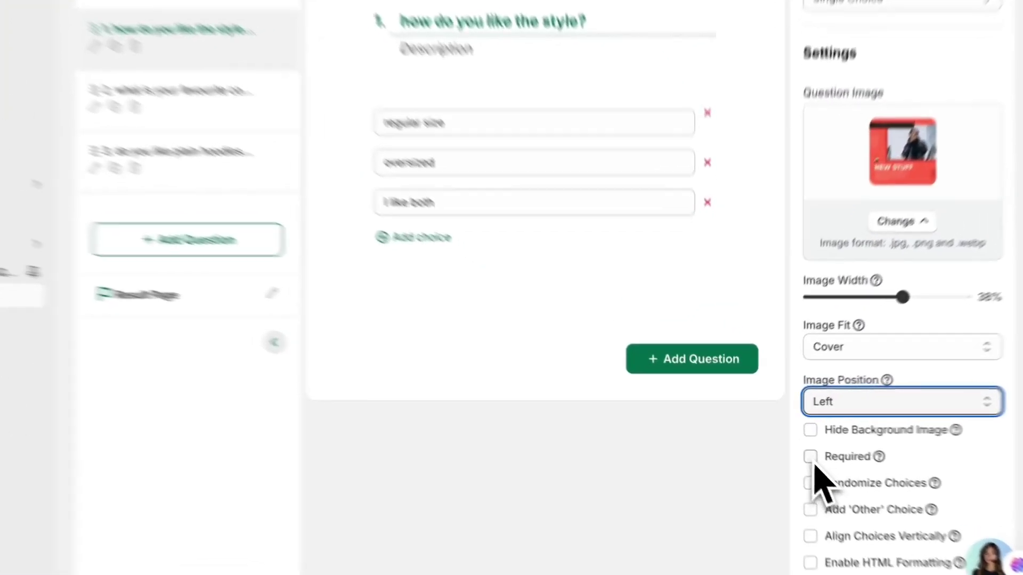
Mark the question as required and check questions 2 and 3, cancelling the image dialog
click(810, 457)
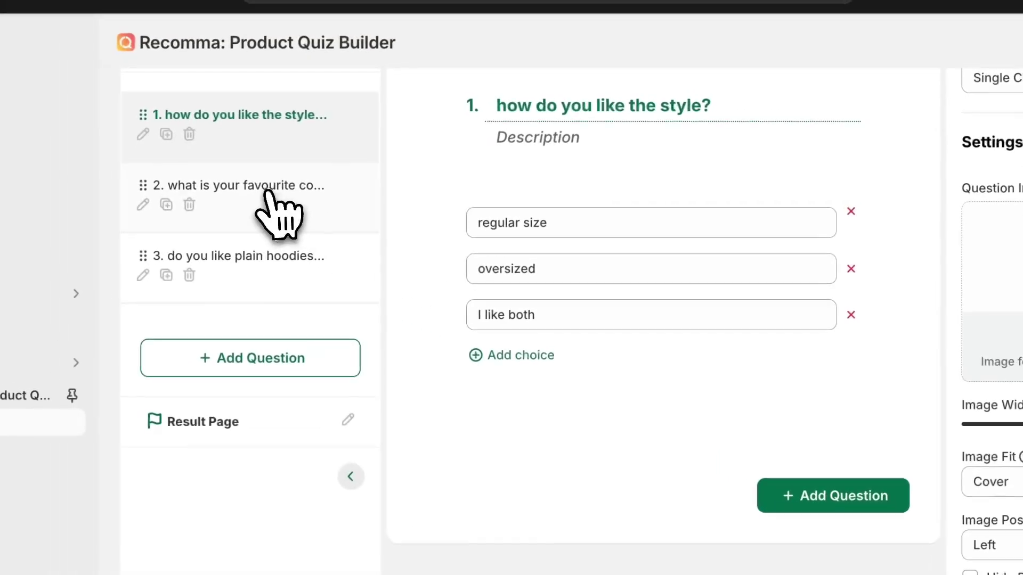
click(193, 106)
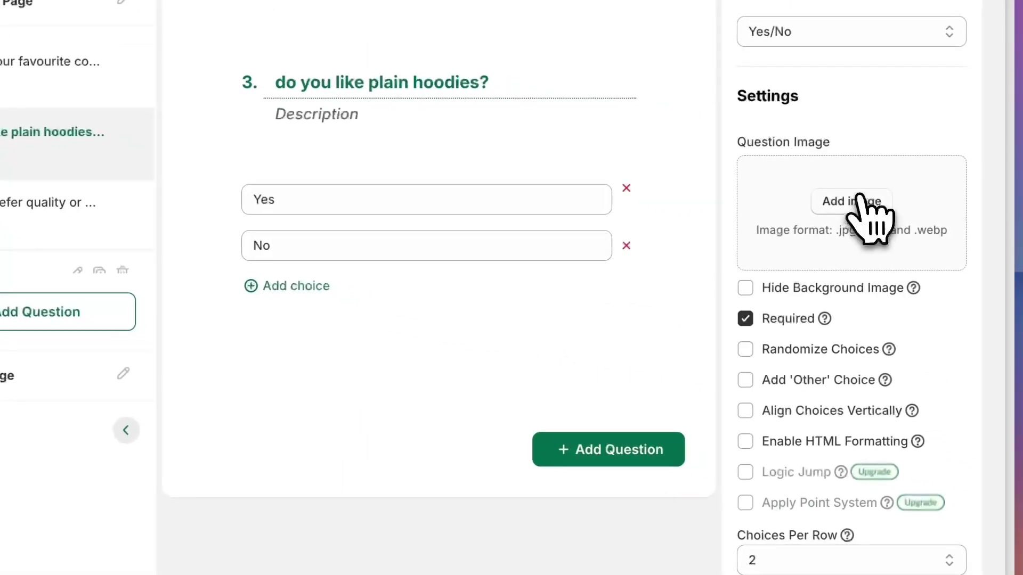
click(855, 205)
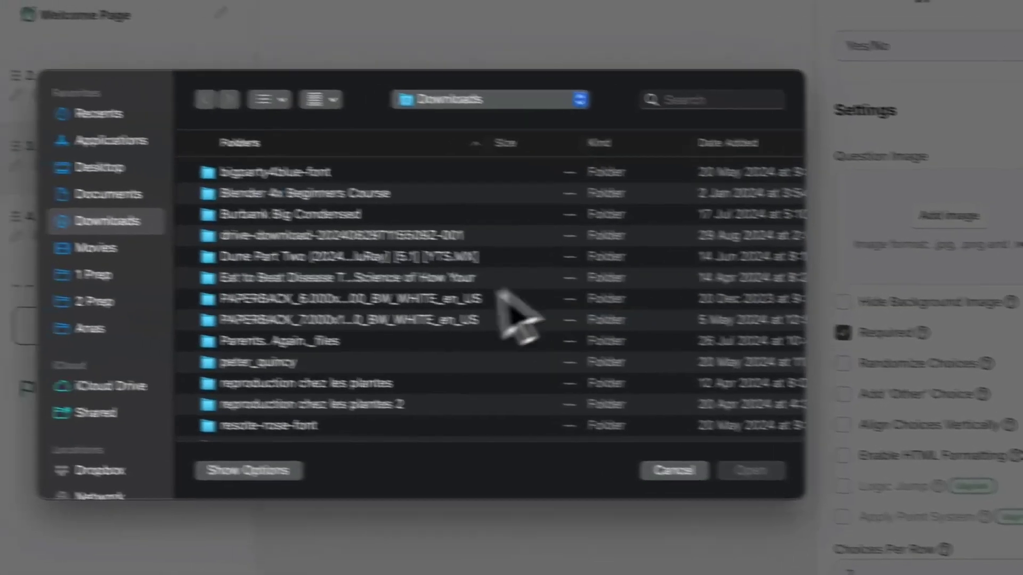
scroll(464, 330, down, 10)
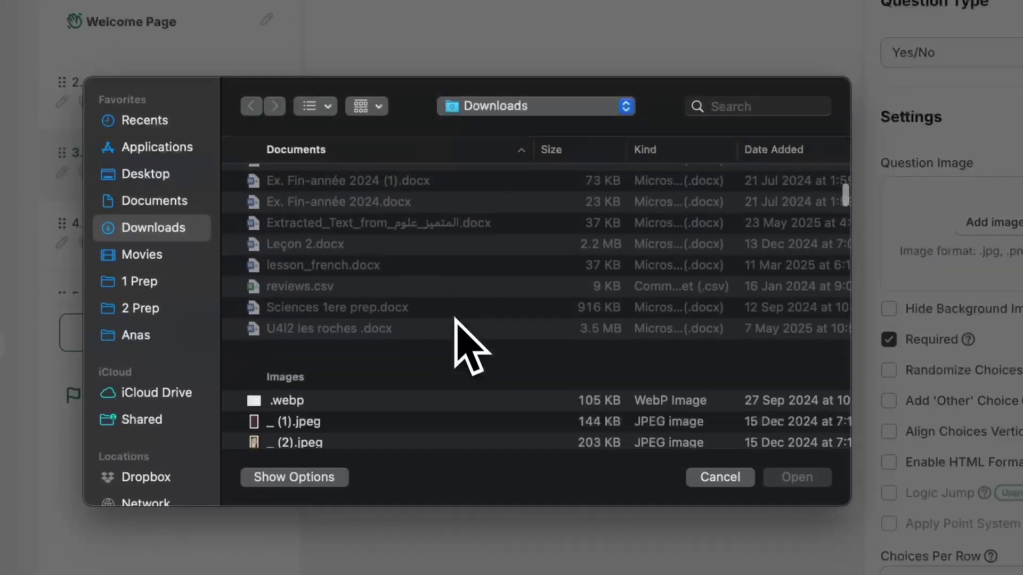
scroll(456, 319, down, 5)
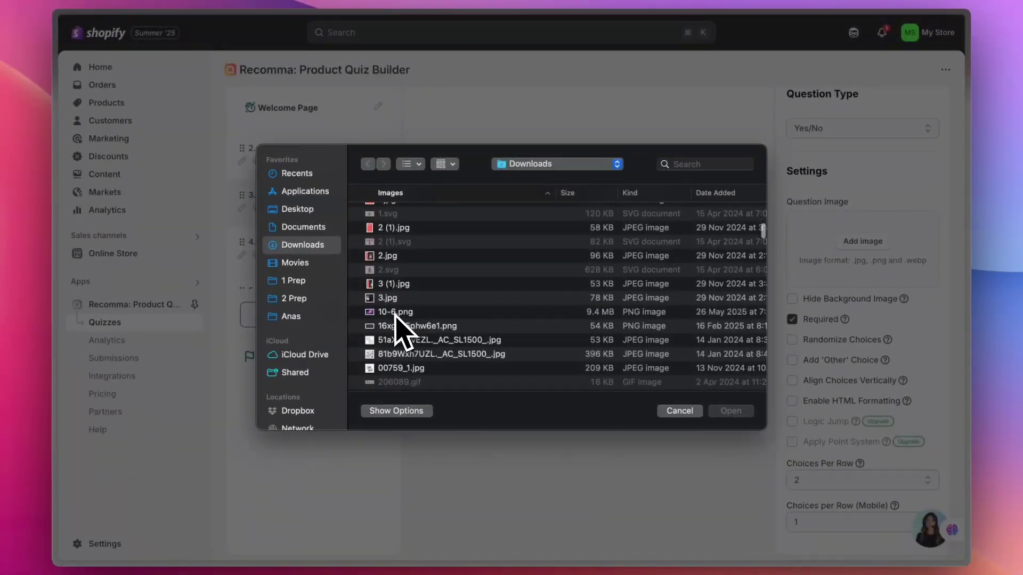
scroll(399, 323, down, 3)
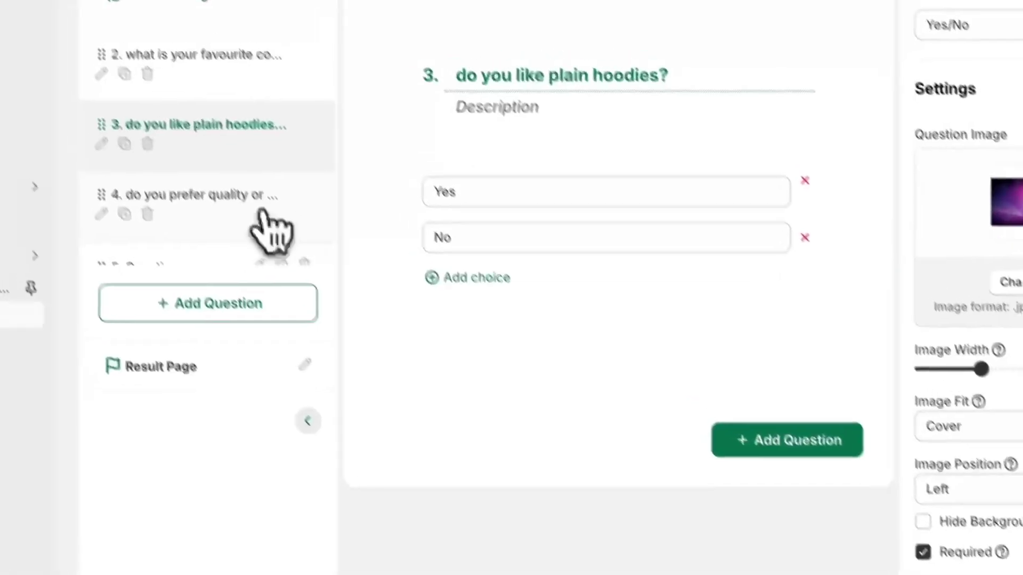
Open question 4 and leave it at 2 choices per row
click(266, 218)
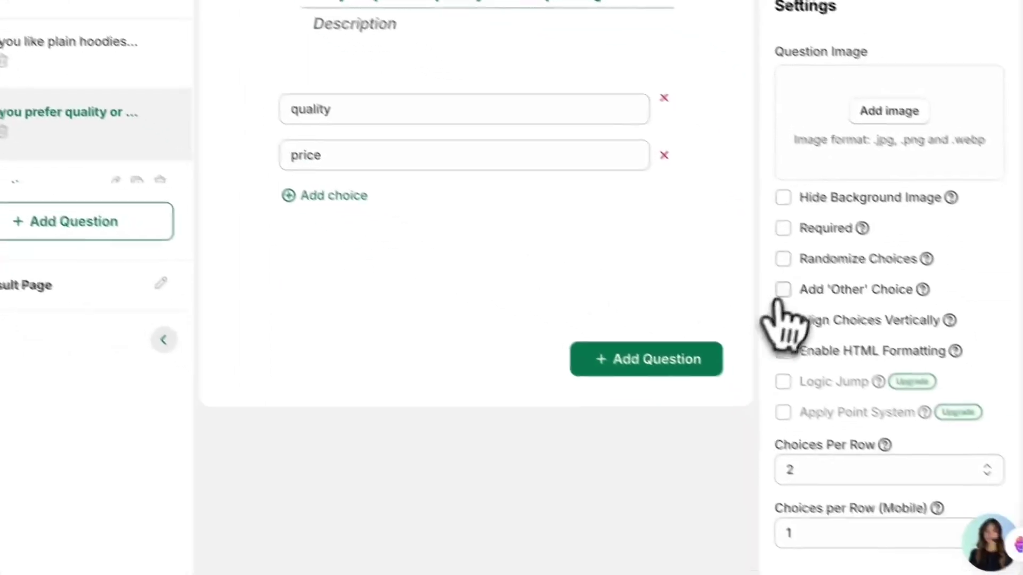
click(871, 469)
key(Escape)
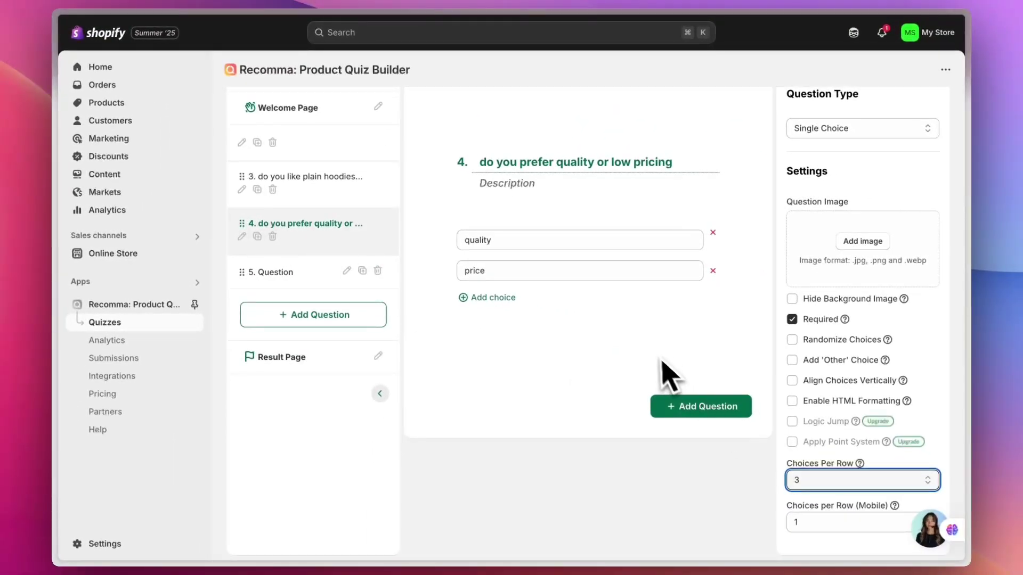
scroll(663, 363, up, 4)
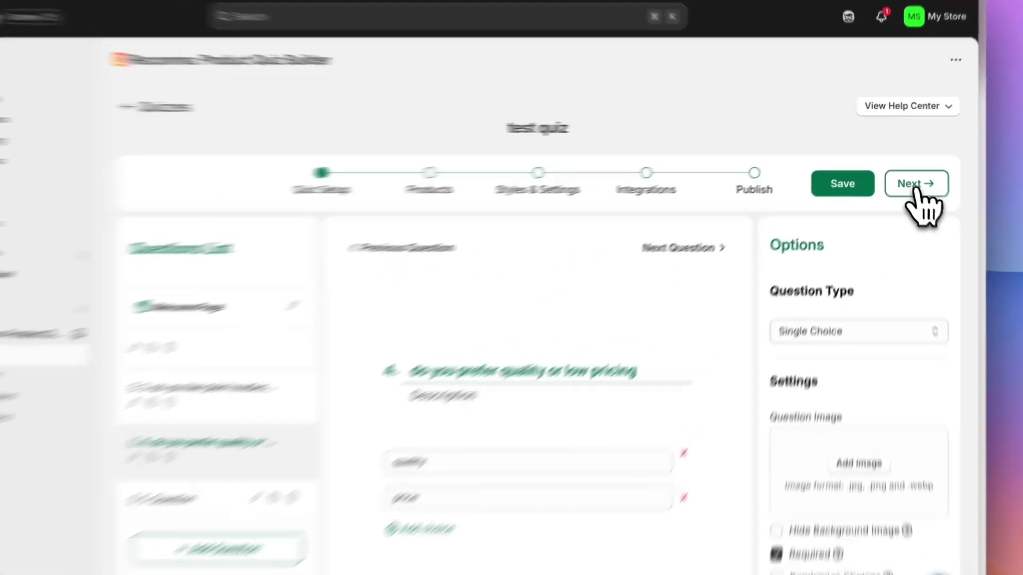
Advance the test quiz to the Products step and look over the answer list
click(912, 175)
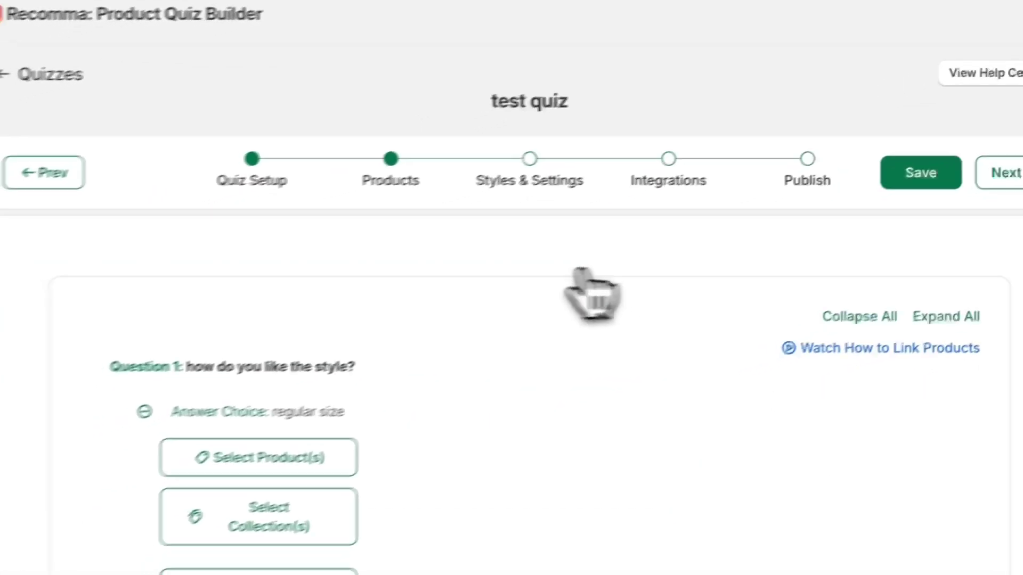
scroll(591, 265, down, 2)
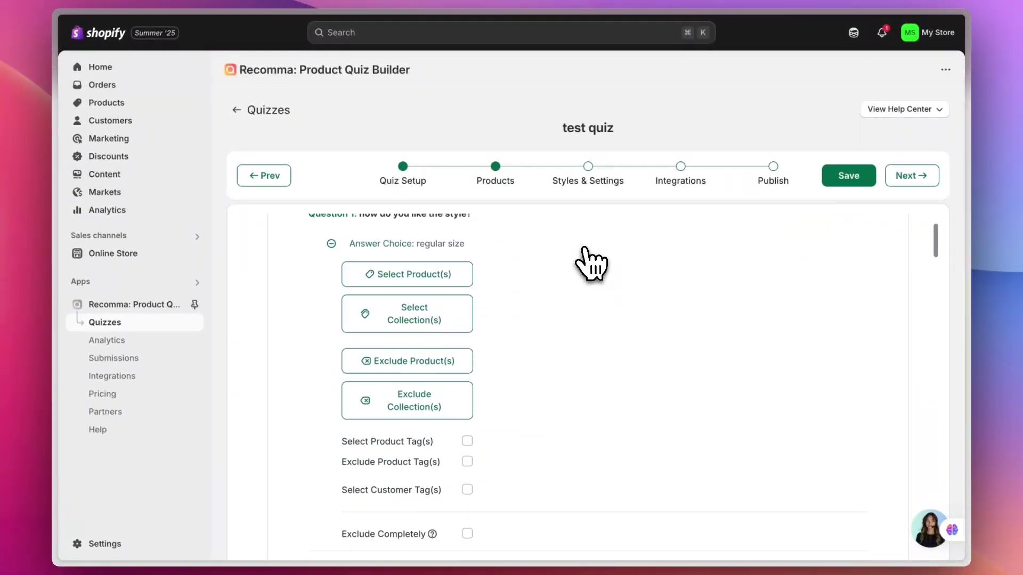
scroll(591, 265, up, 3)
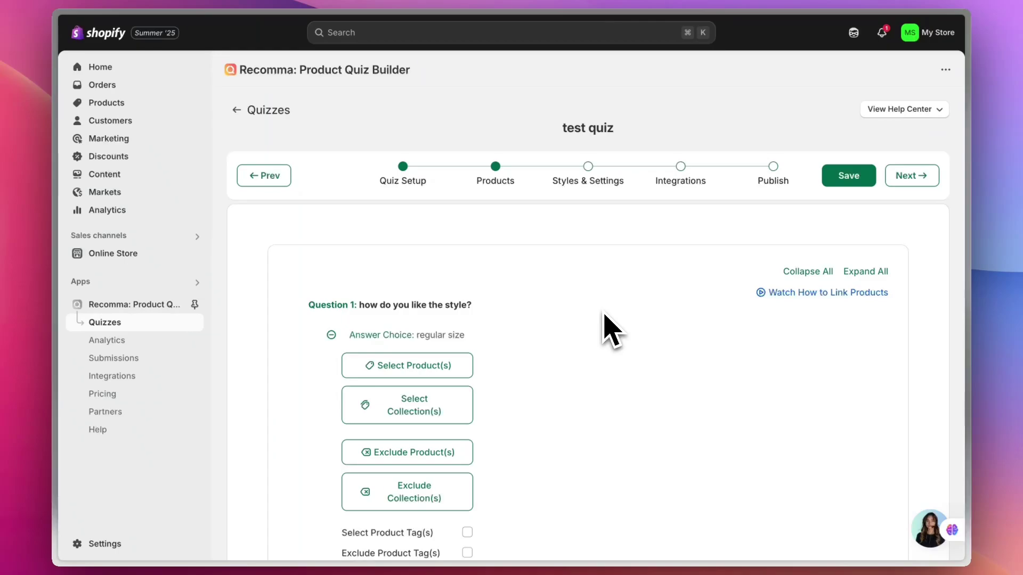
scroll(613, 330, down, 3)
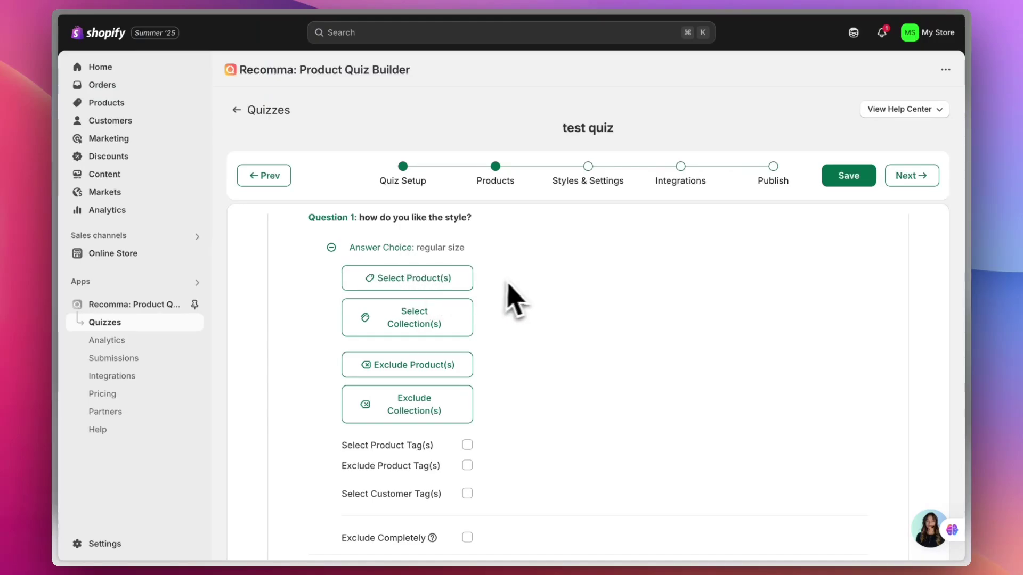
scroll(514, 288, up, 1)
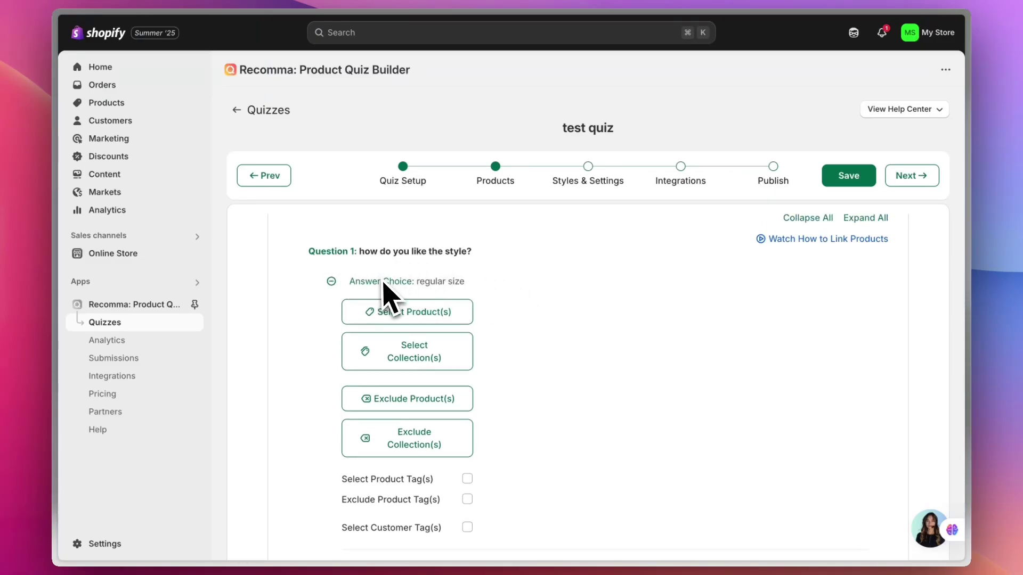
scroll(407, 301, down, 1)
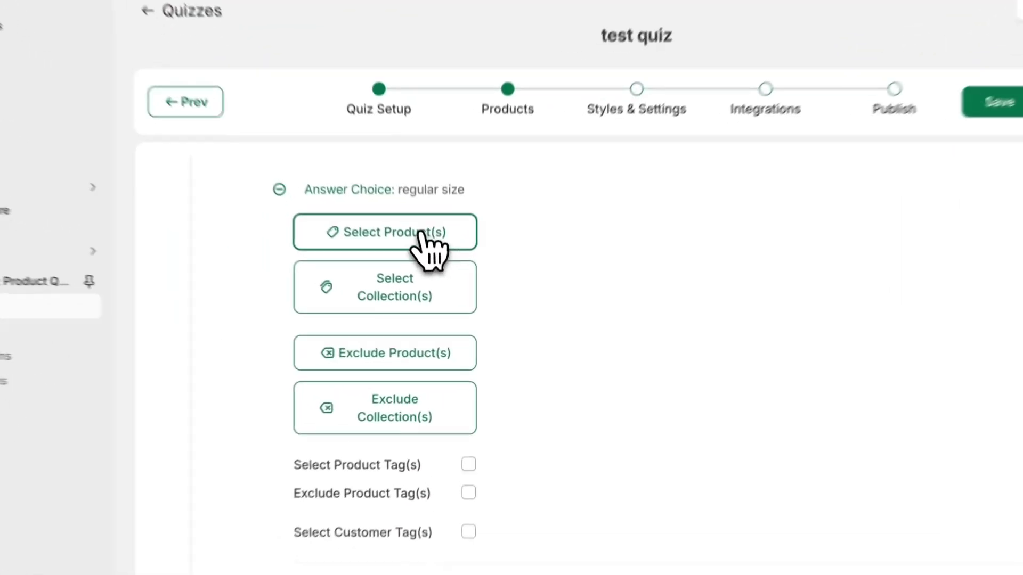
Link basic hoodie to Question 1's regular size, oversized and I like both answers
click(432, 271)
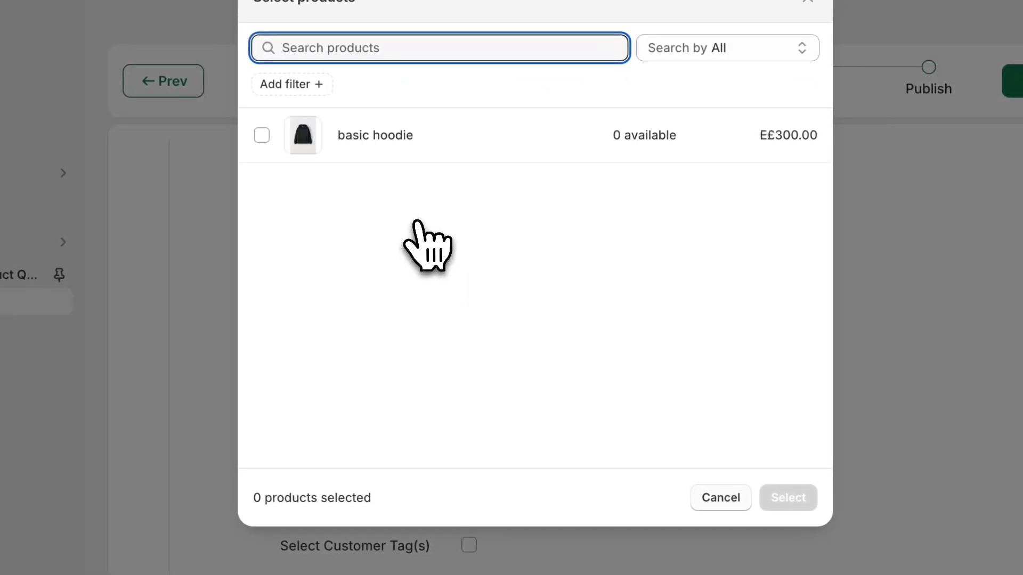
click(261, 135)
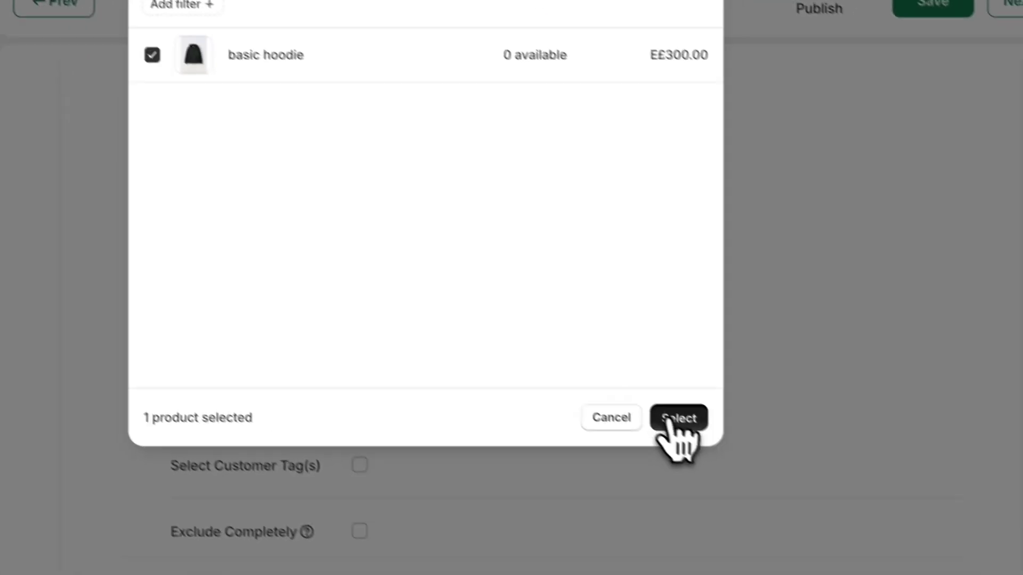
click(788, 498)
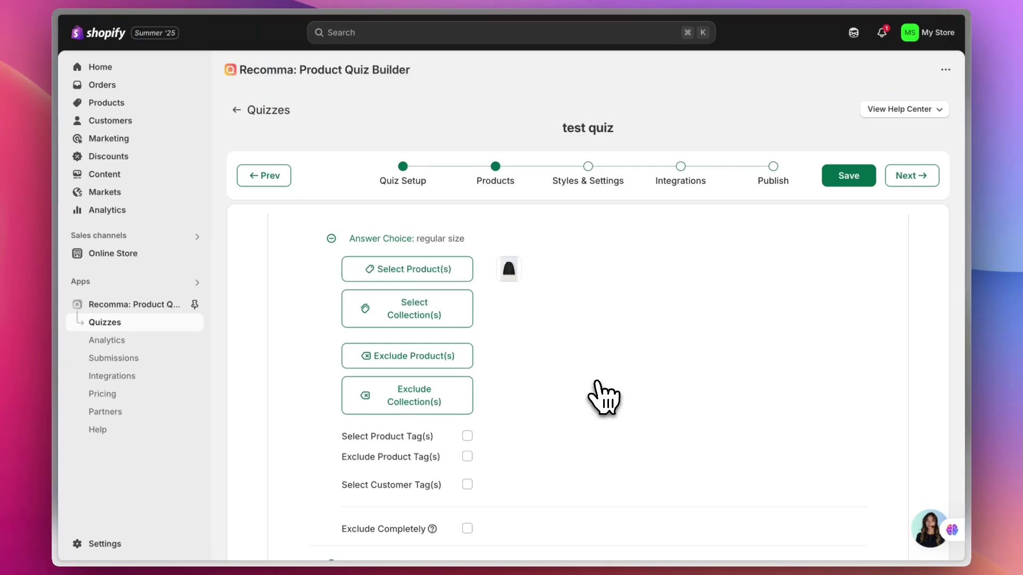
scroll(598, 382, down, 5)
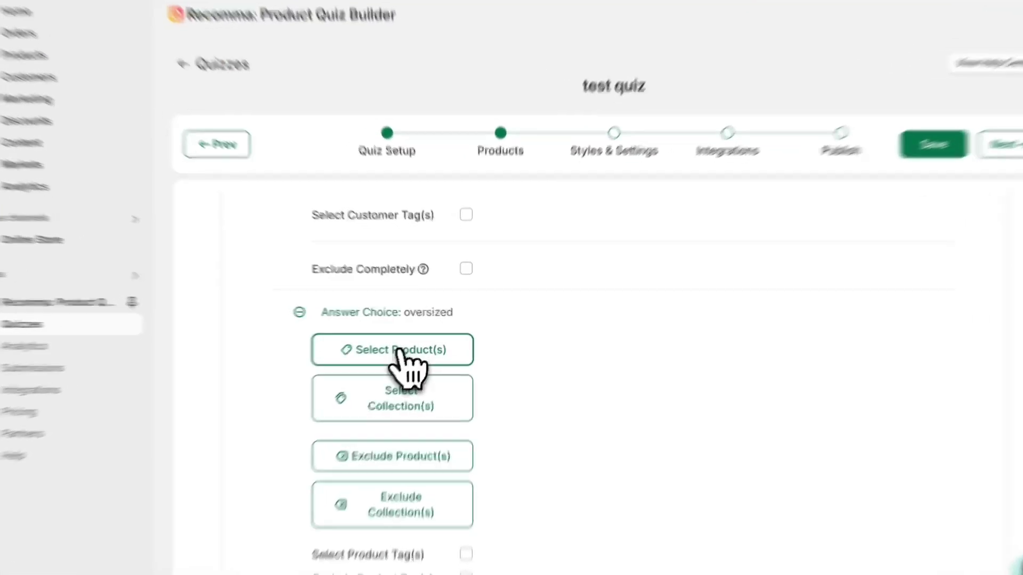
click(421, 344)
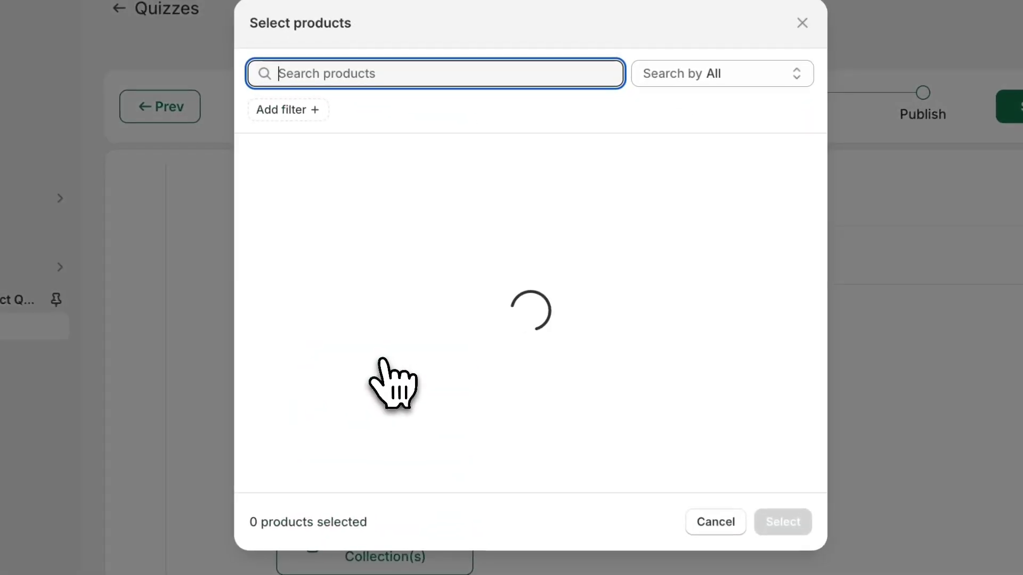
click(258, 161)
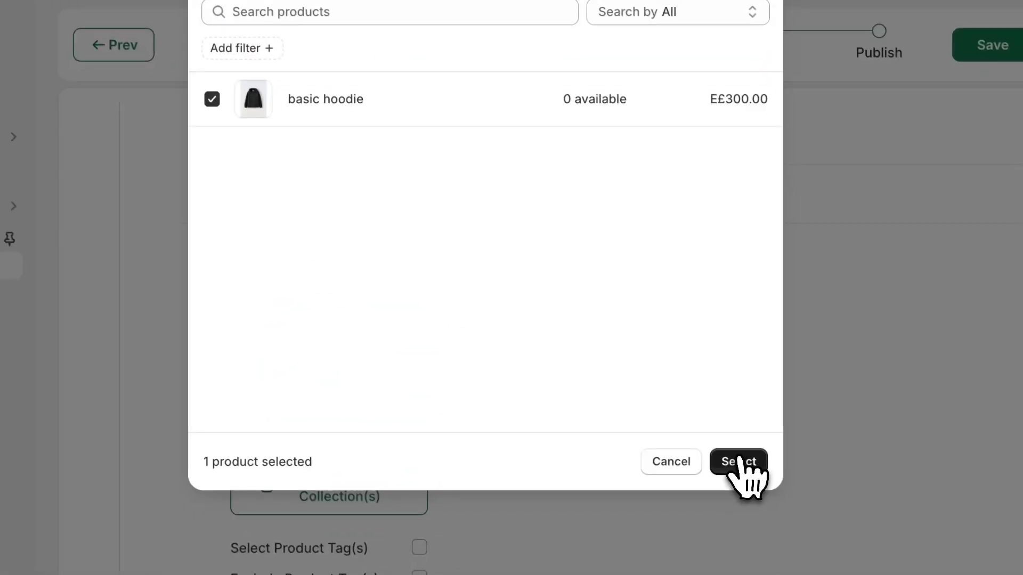
click(784, 523)
scroll(589, 413, down, 3)
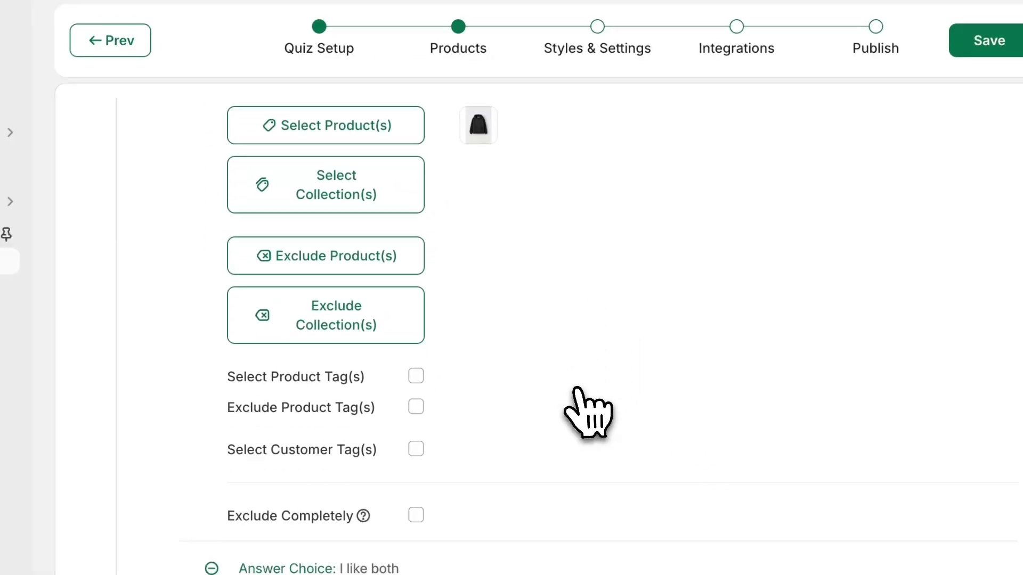
scroll(588, 413, down, 8)
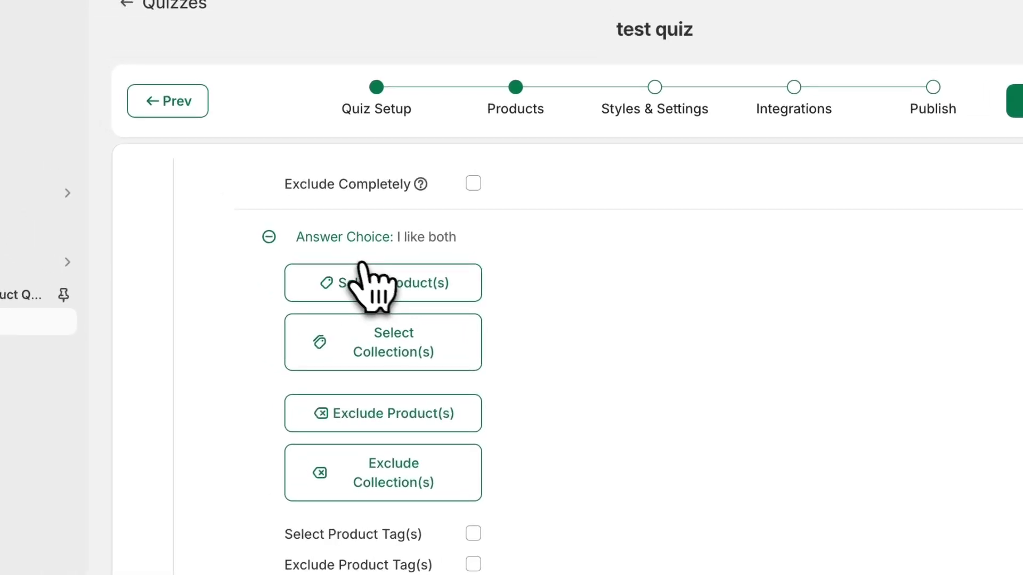
click(379, 287)
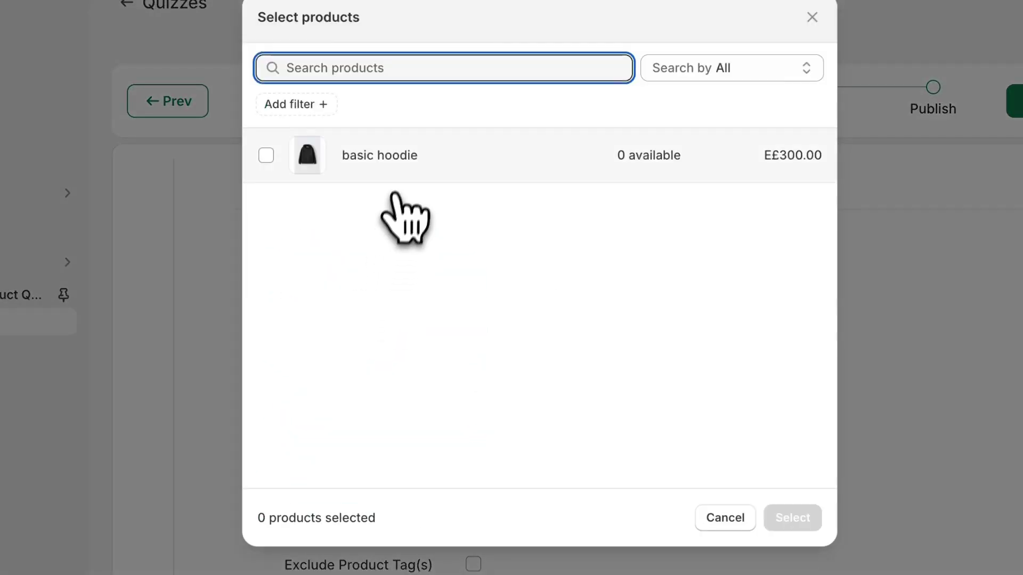
click(263, 155)
click(790, 514)
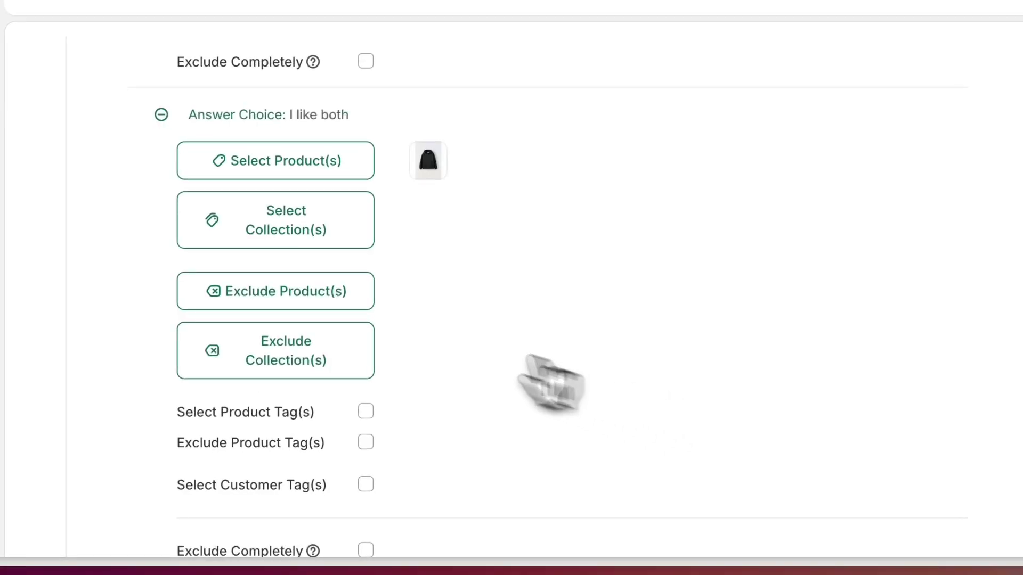
scroll(529, 377, down, 8)
Link basic hoodie to question 2's Black answer and question 3's Yes answer
scroll(368, 264, down, 3)
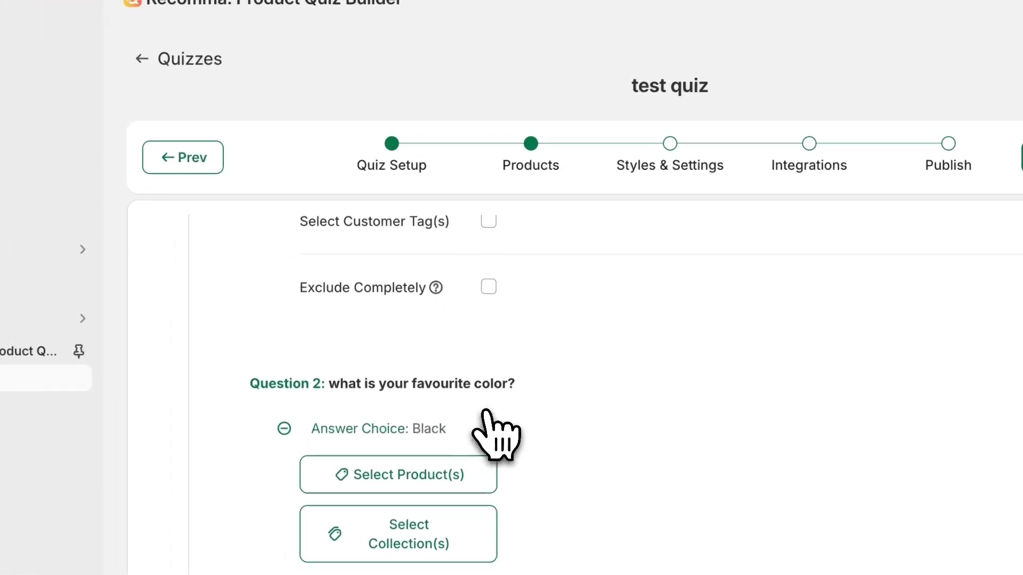
click(404, 379)
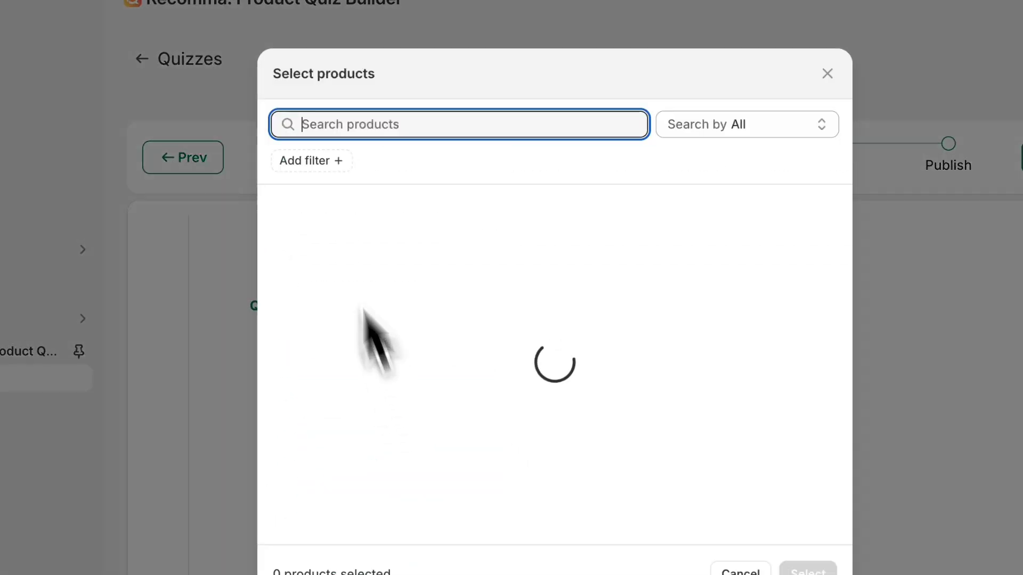
click(282, 213)
click(808, 570)
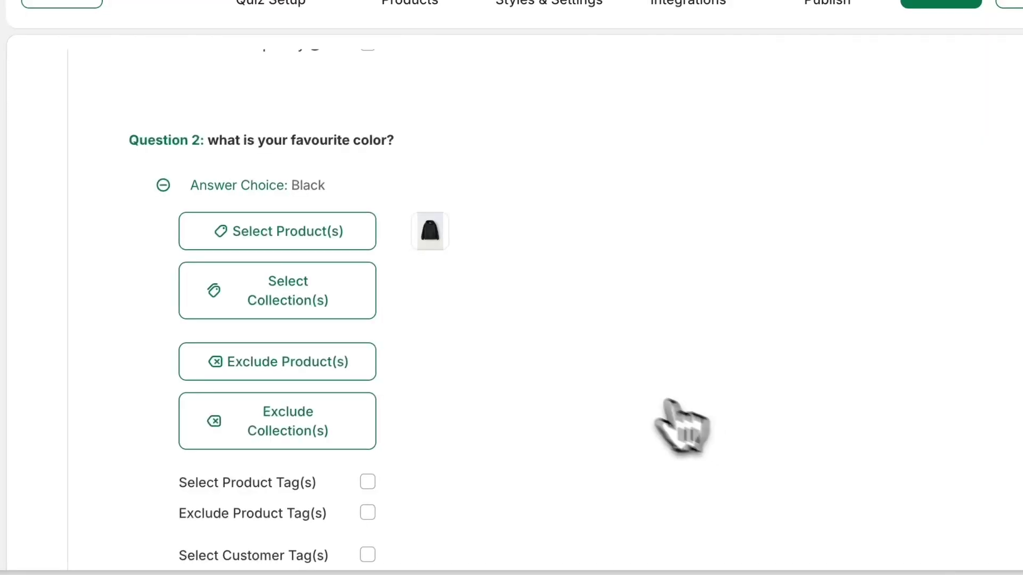
scroll(483, 346, down, 8)
scroll(482, 347, down, 10)
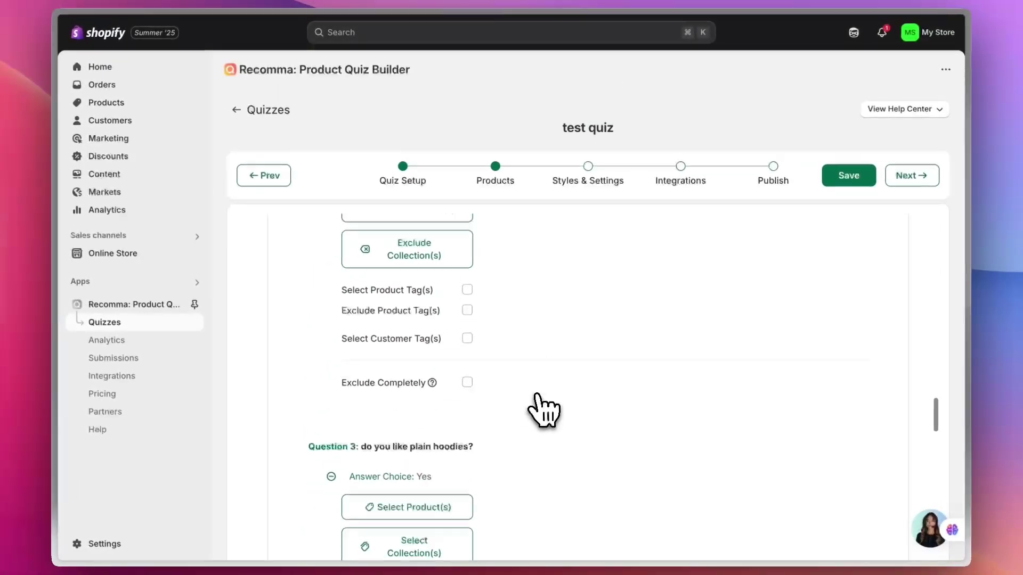
scroll(537, 395, down, 4)
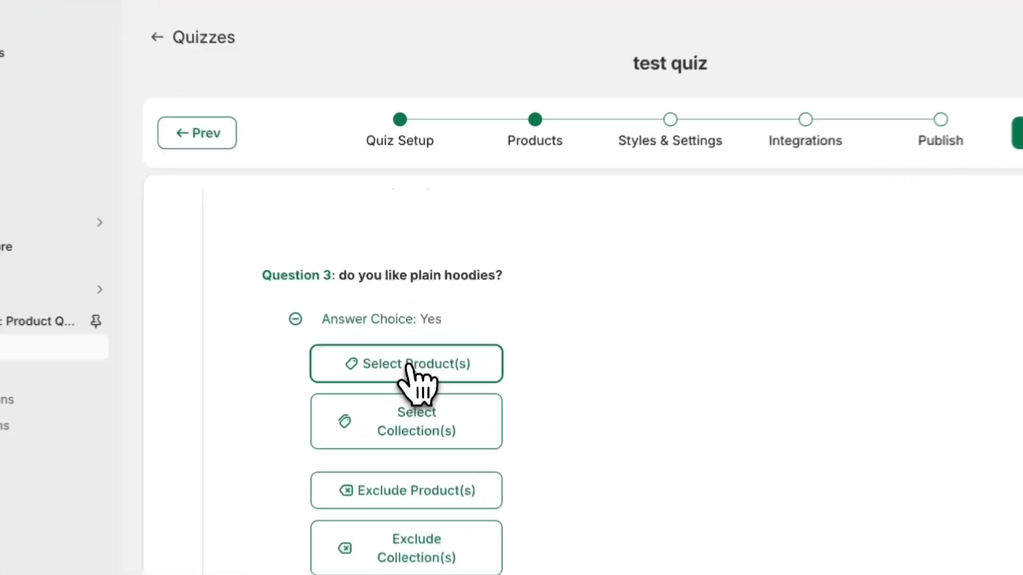
click(412, 332)
click(330, 211)
click(815, 544)
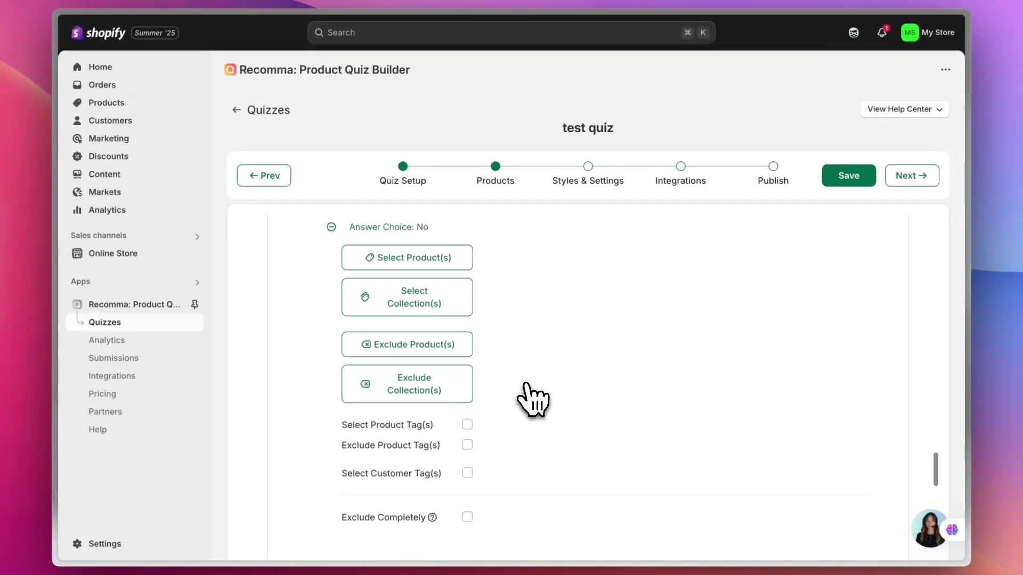
Link basic hoodie to question 4's quality and price answers
scroll(530, 400, down, 5)
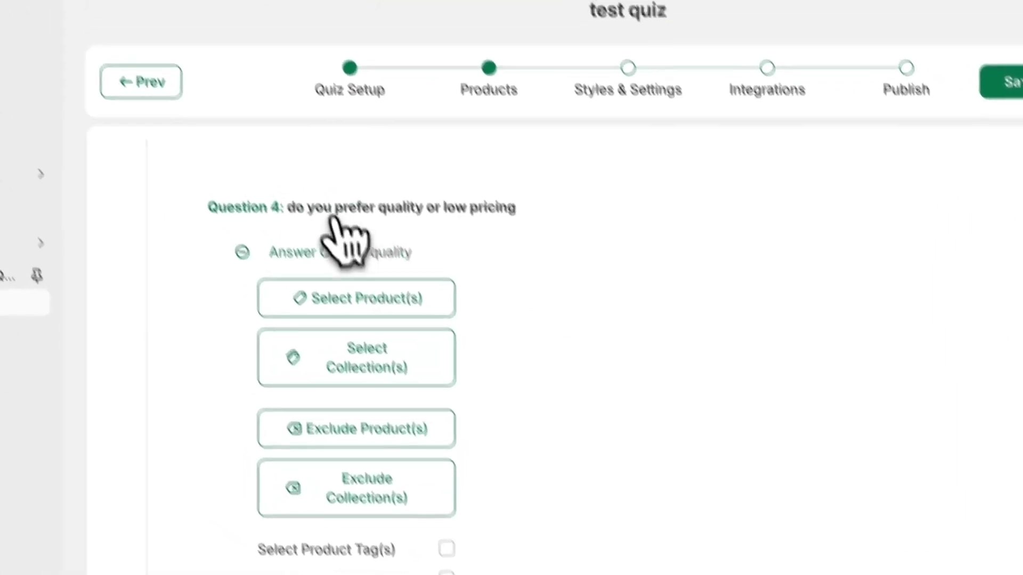
click(331, 308)
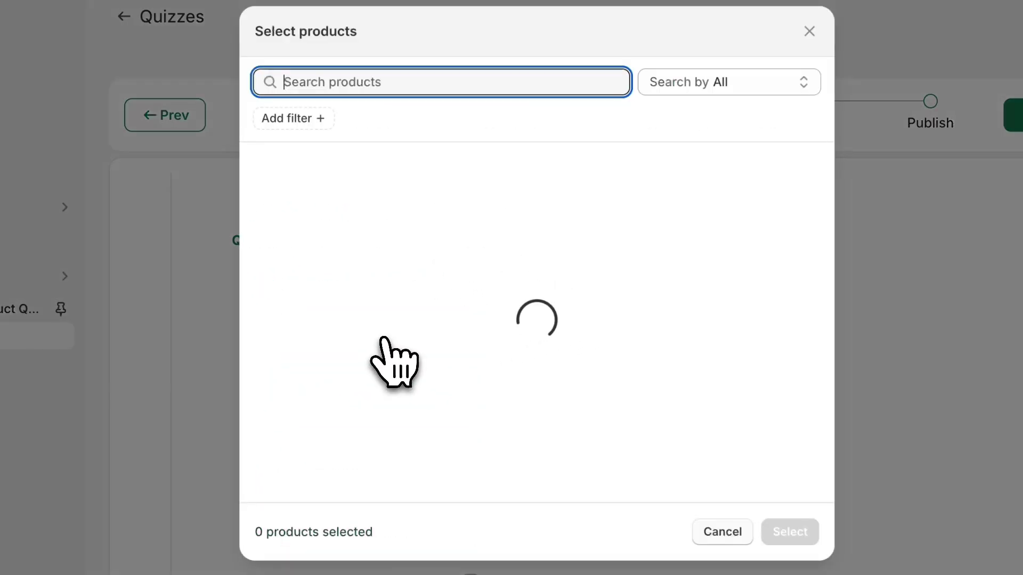
click(264, 168)
click(790, 532)
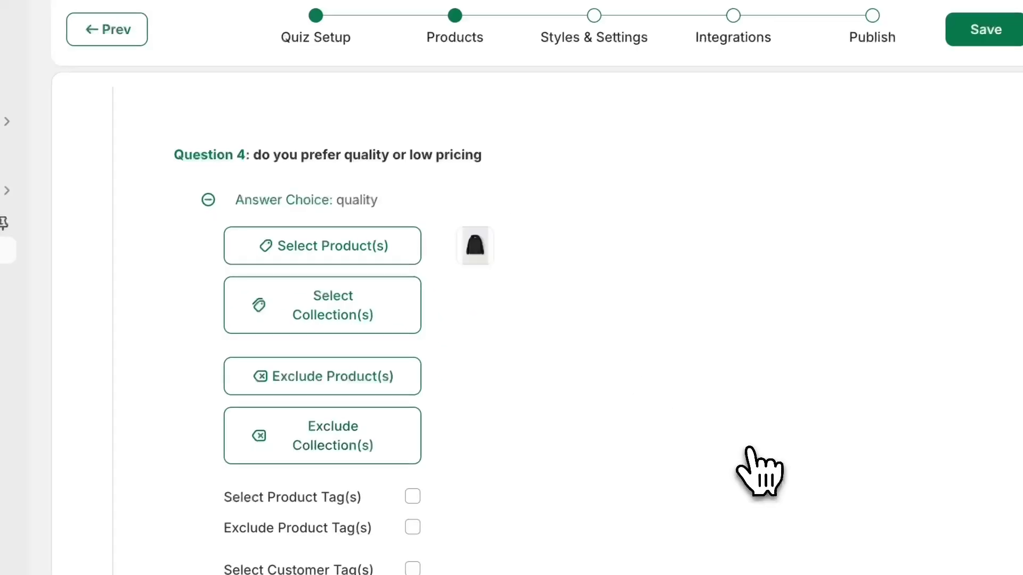
scroll(586, 405, down, 8)
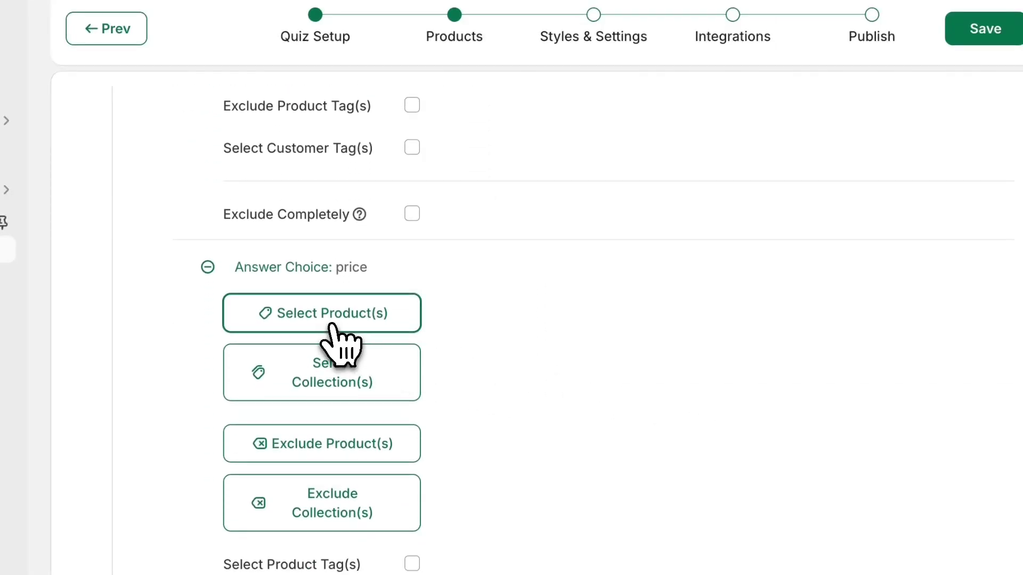
click(331, 320)
click(205, 82)
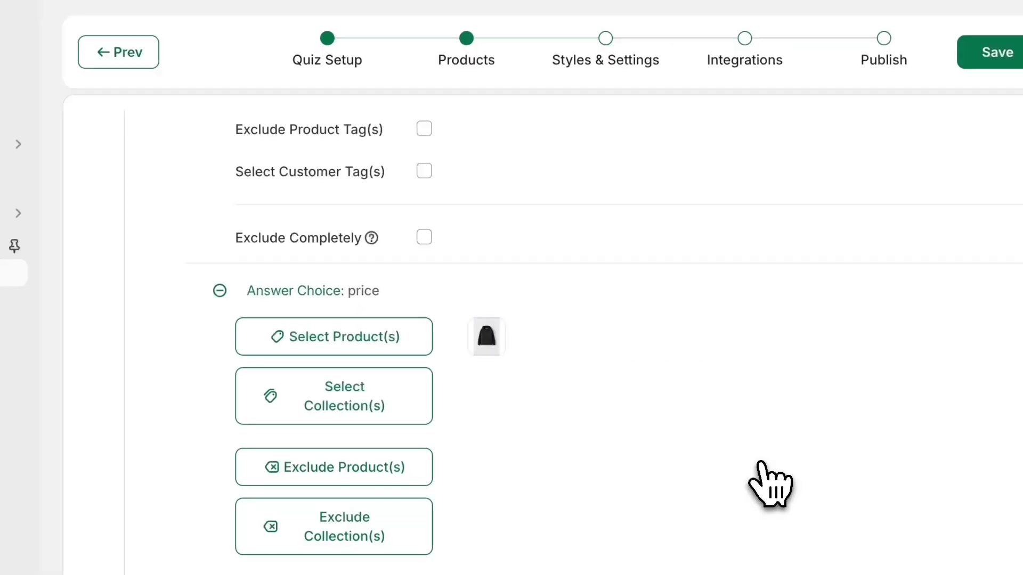
scroll(722, 428, down, 3)
scroll(439, 360, up, 2)
scroll(439, 360, down, 3)
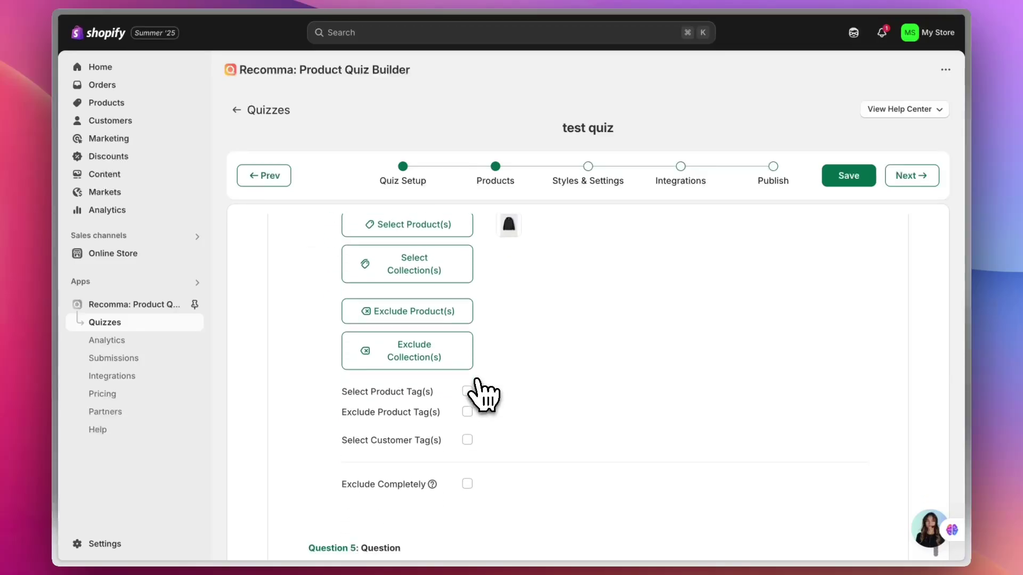
scroll(482, 395, down, 2)
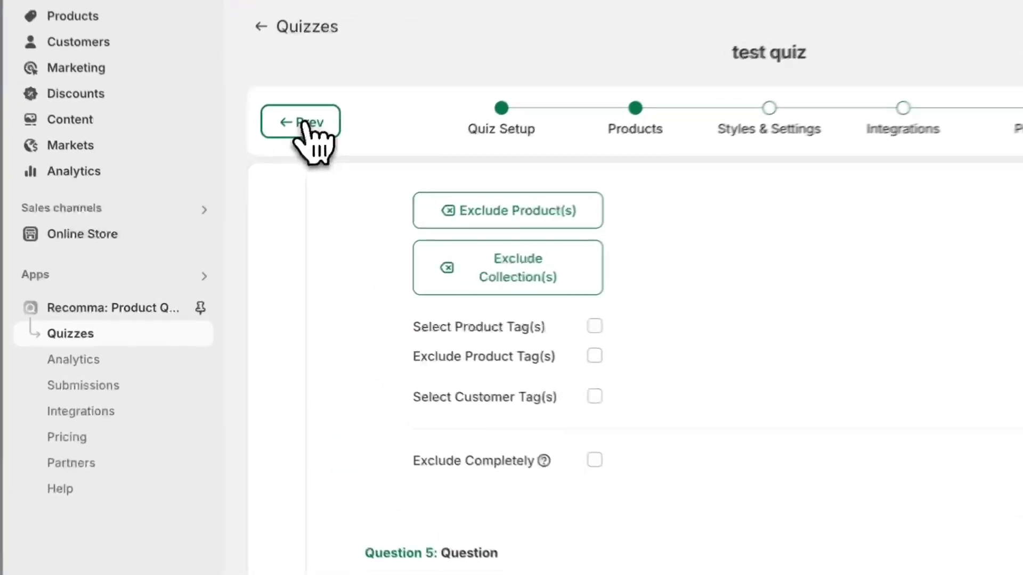
Return to Quiz Setup and delete the empty fifth question
click(266, 175)
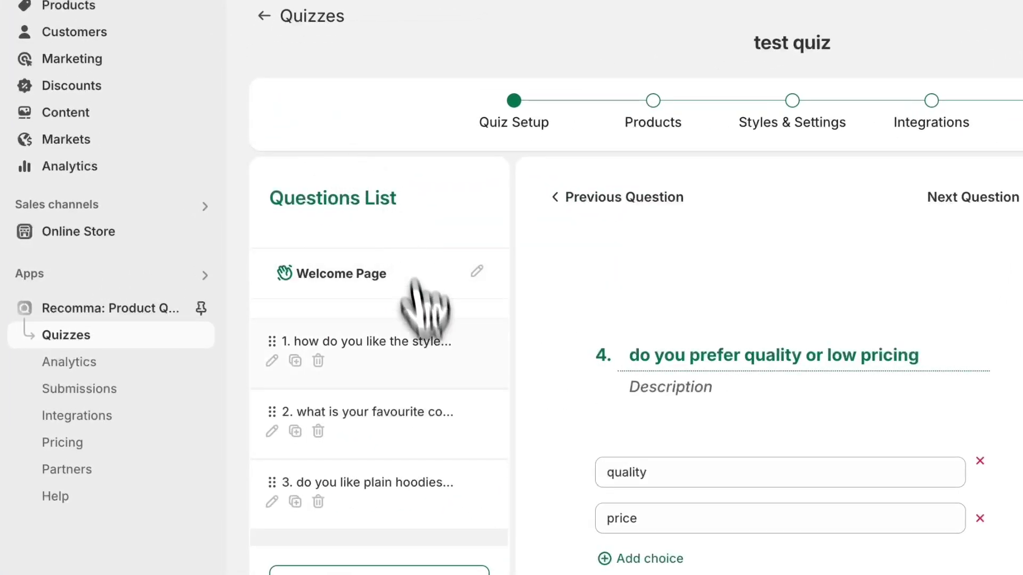
scroll(418, 320, down, 2)
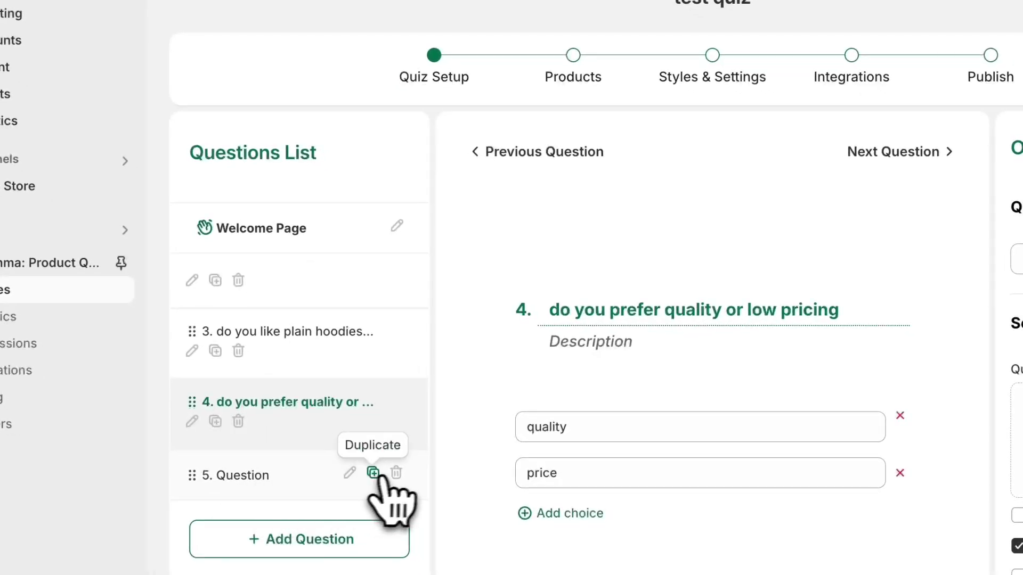
click(396, 472)
click(637, 337)
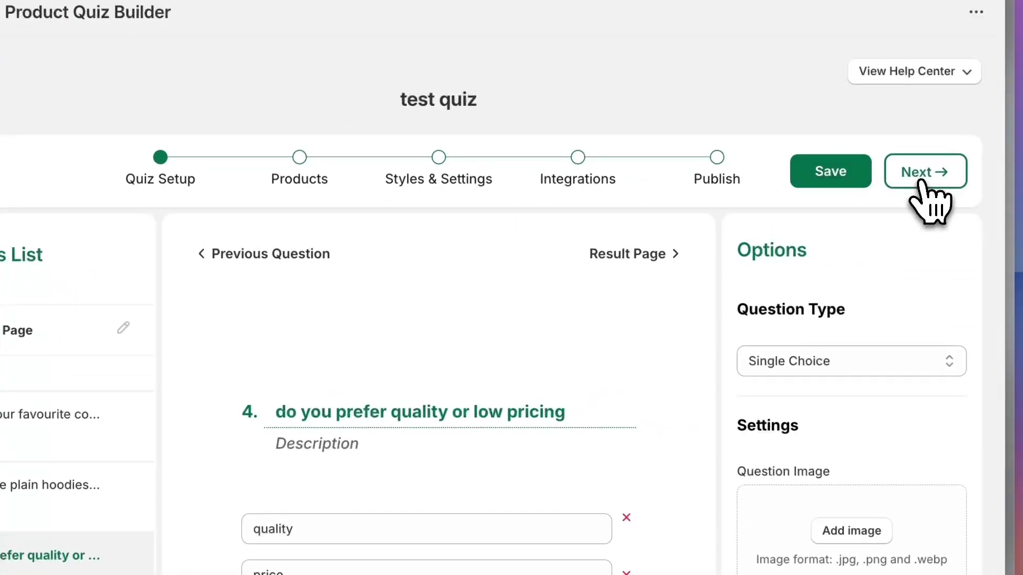
Advance through the Products step to Styles & Settings
click(921, 181)
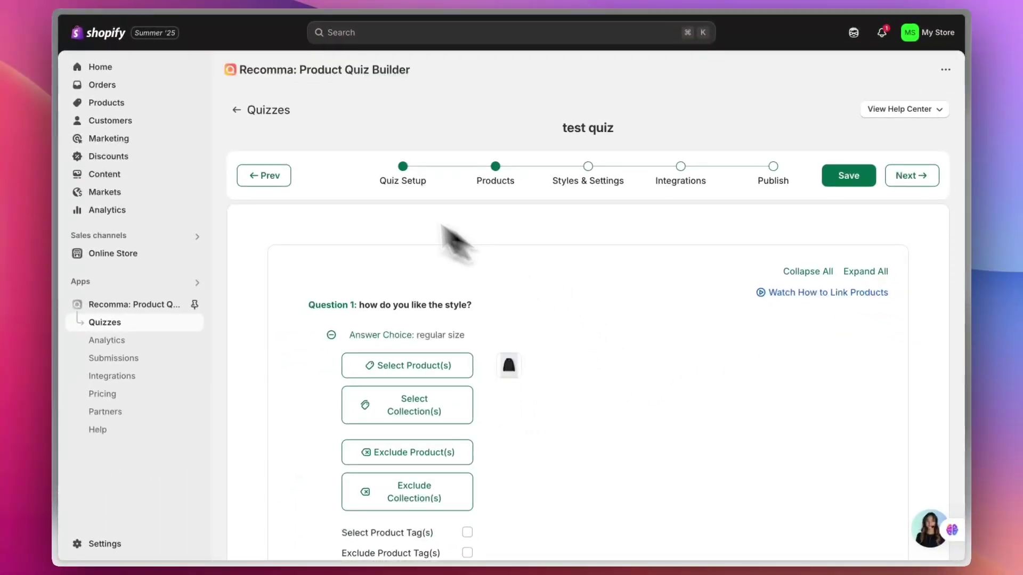
scroll(518, 406, down, 5)
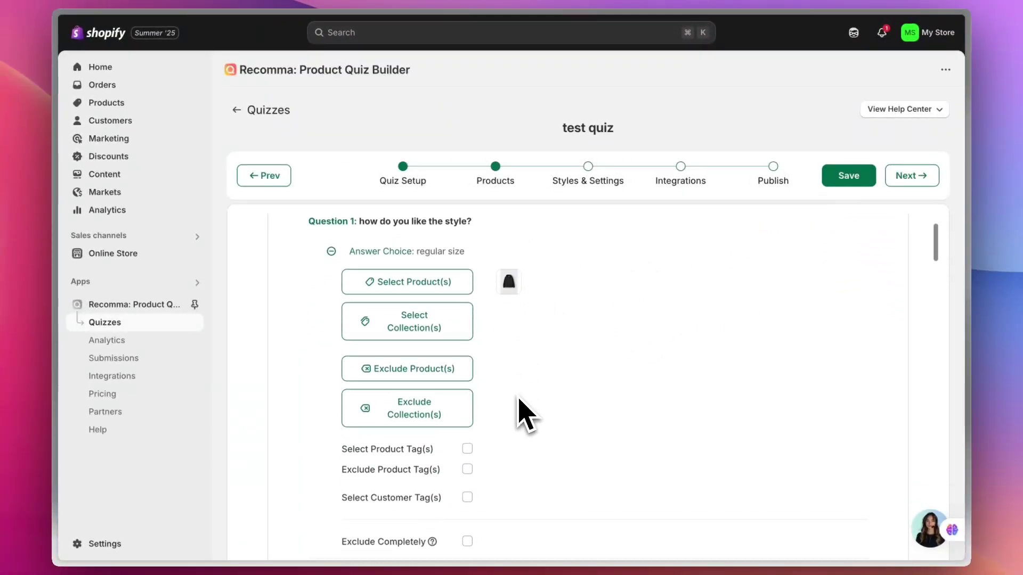
scroll(517, 407, up, 5)
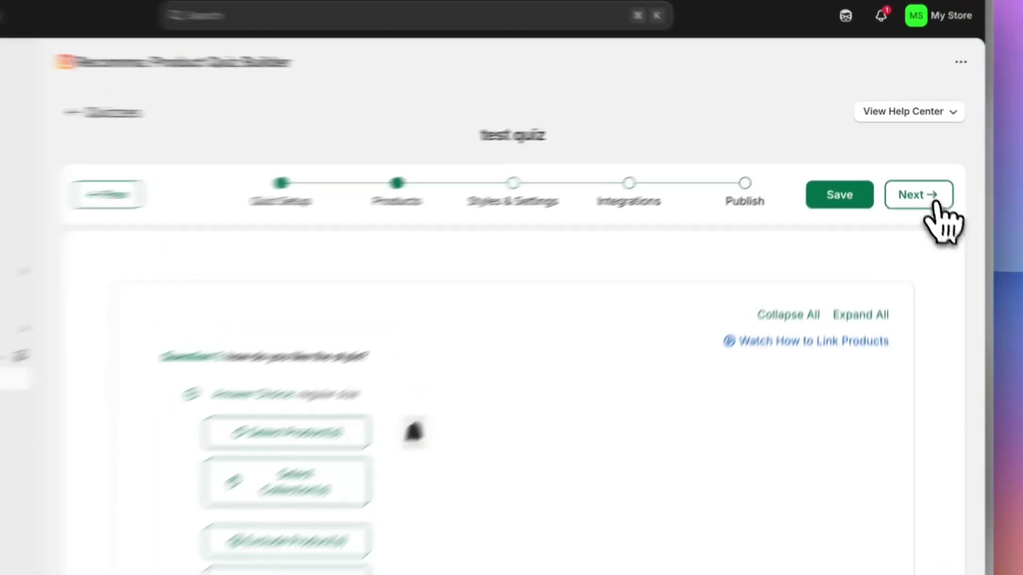
click(911, 176)
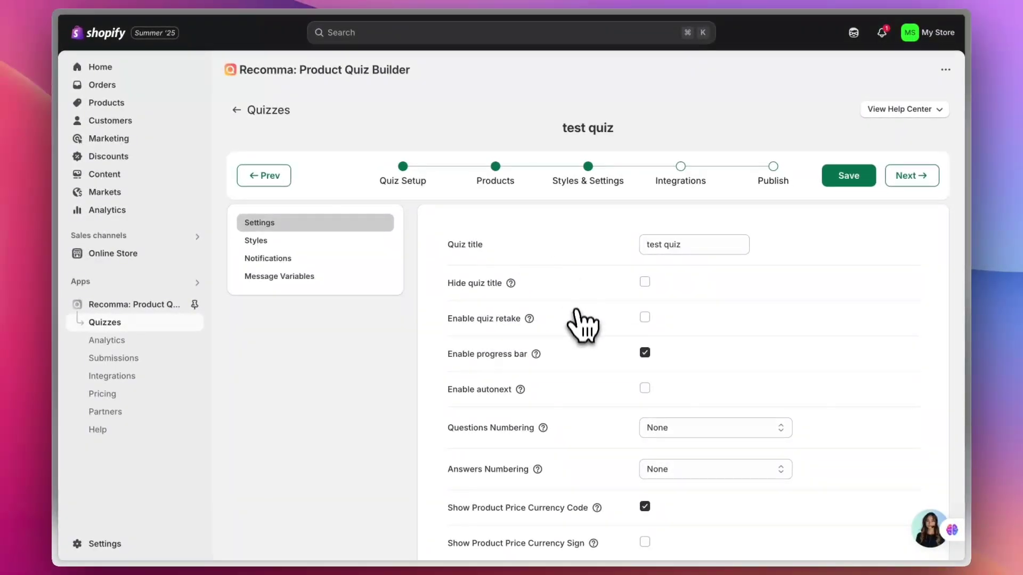
scroll(583, 327, down, 2)
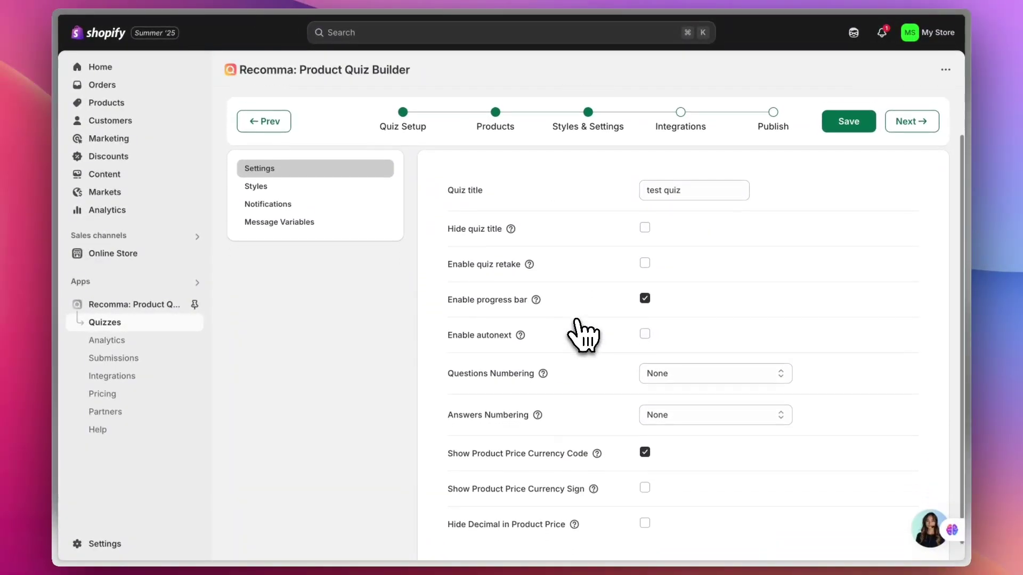
scroll(584, 333, up, 2)
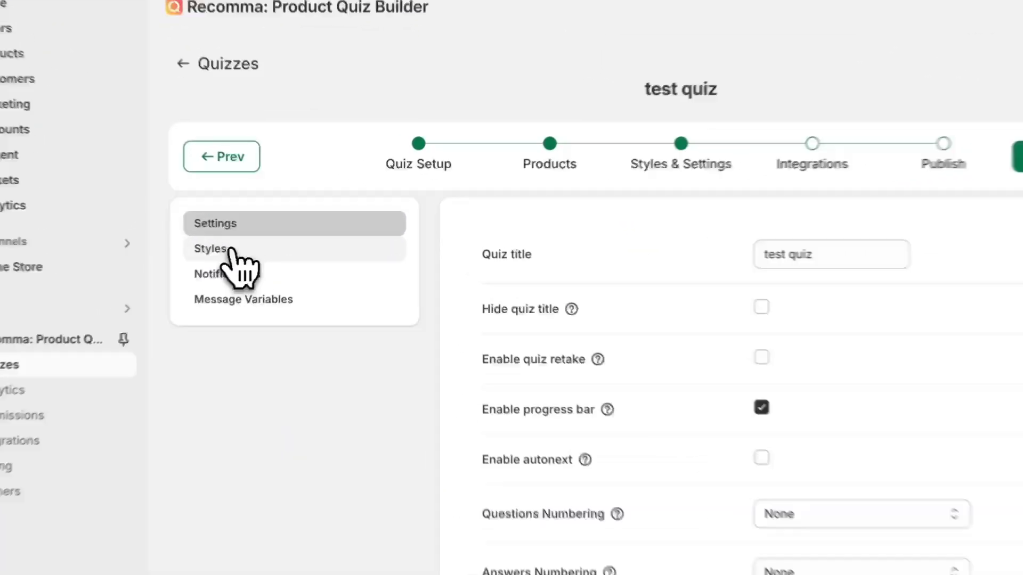
Open the quiz's Styles and choose the Modern theme
click(272, 241)
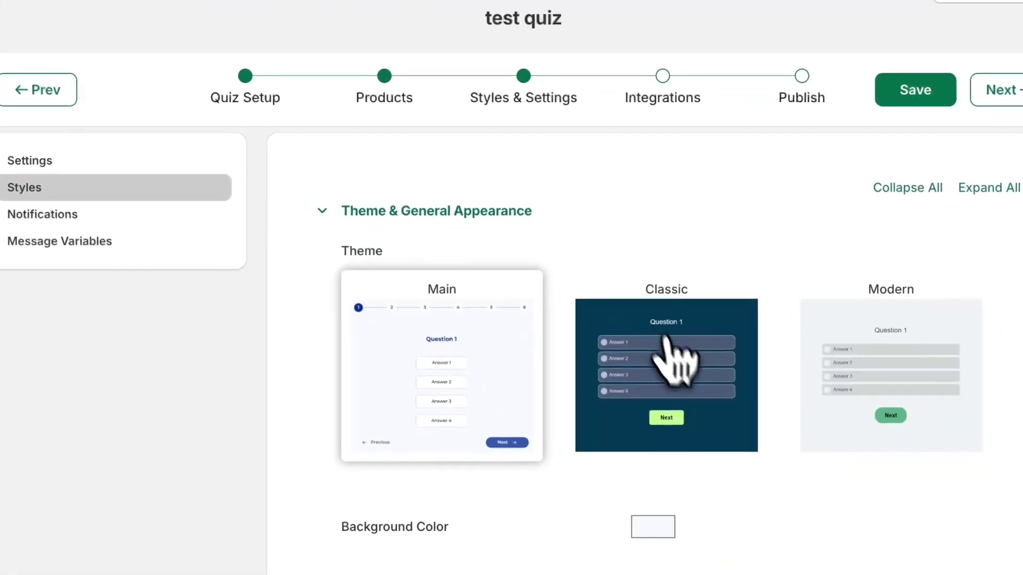
scroll(678, 392, down, 1)
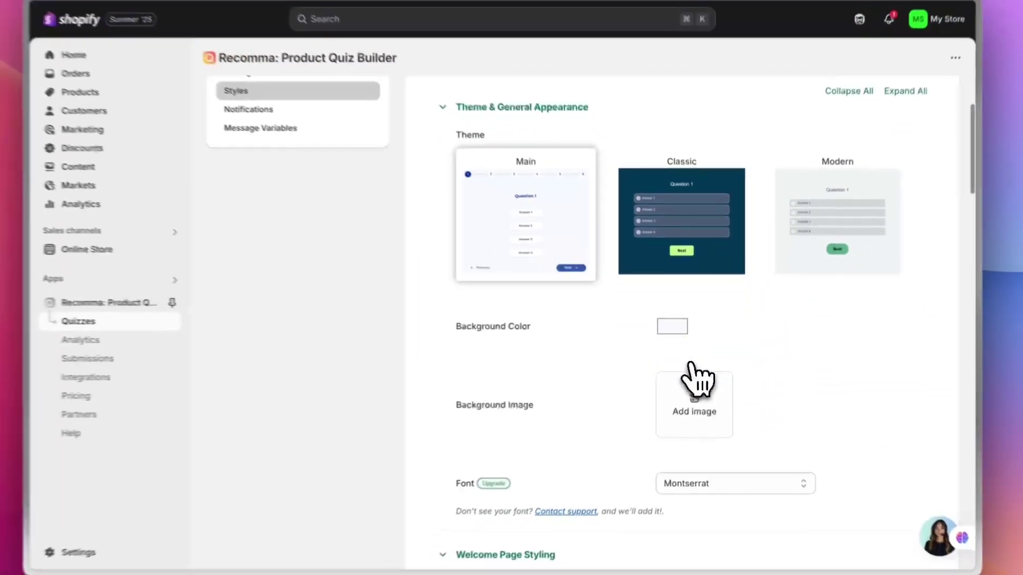
scroll(695, 381, down, 2)
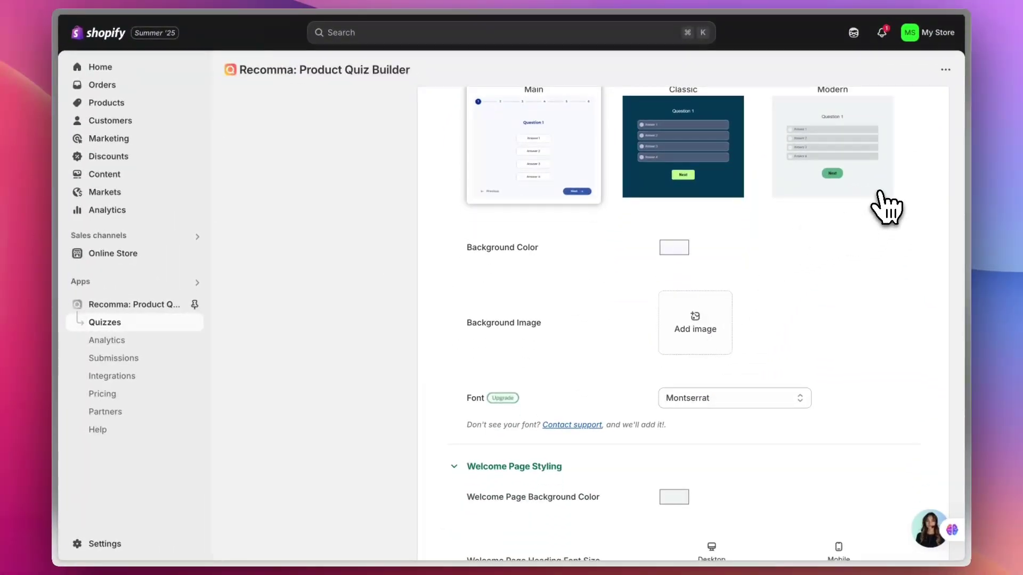
scroll(881, 206, up, 2)
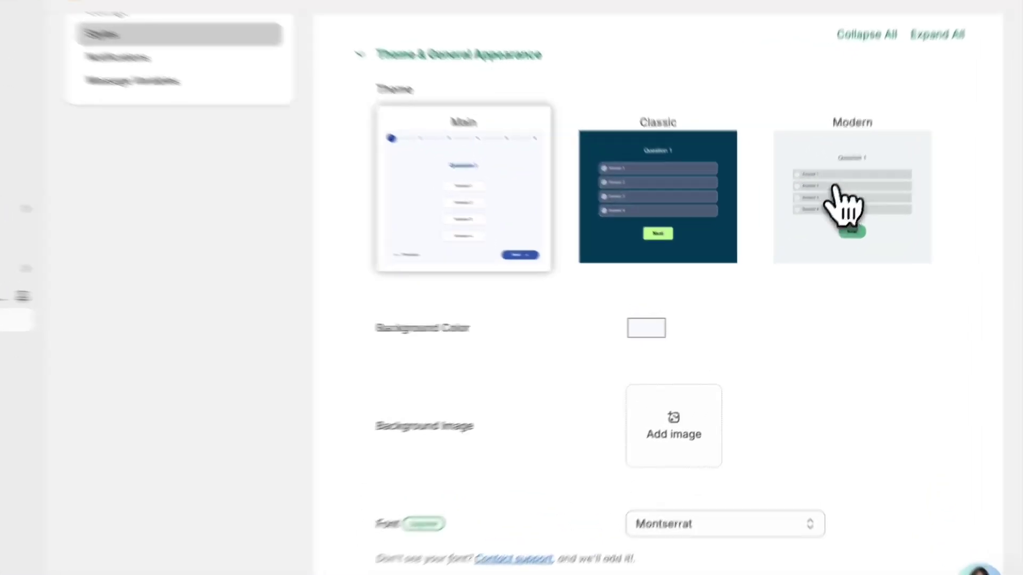
click(828, 229)
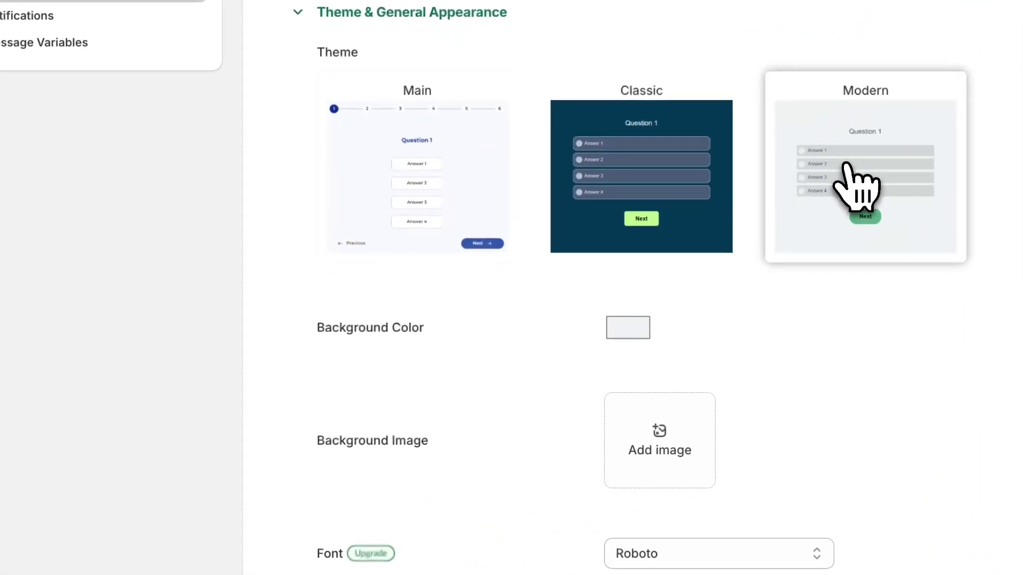
Set the background colour to light blue (92, 201, 255)
click(634, 322)
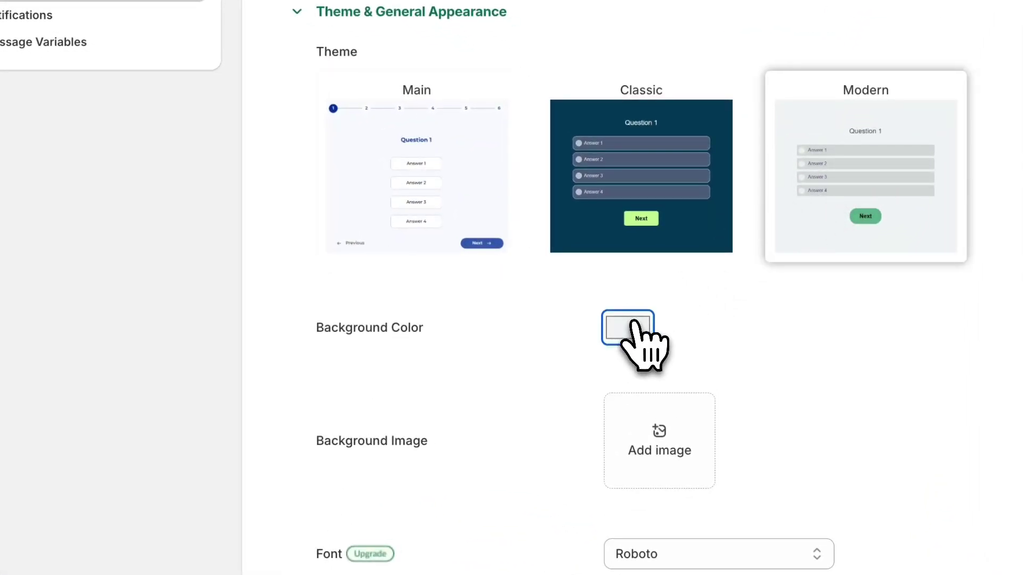
click(706, 361)
drag(705, 360, 744, 347)
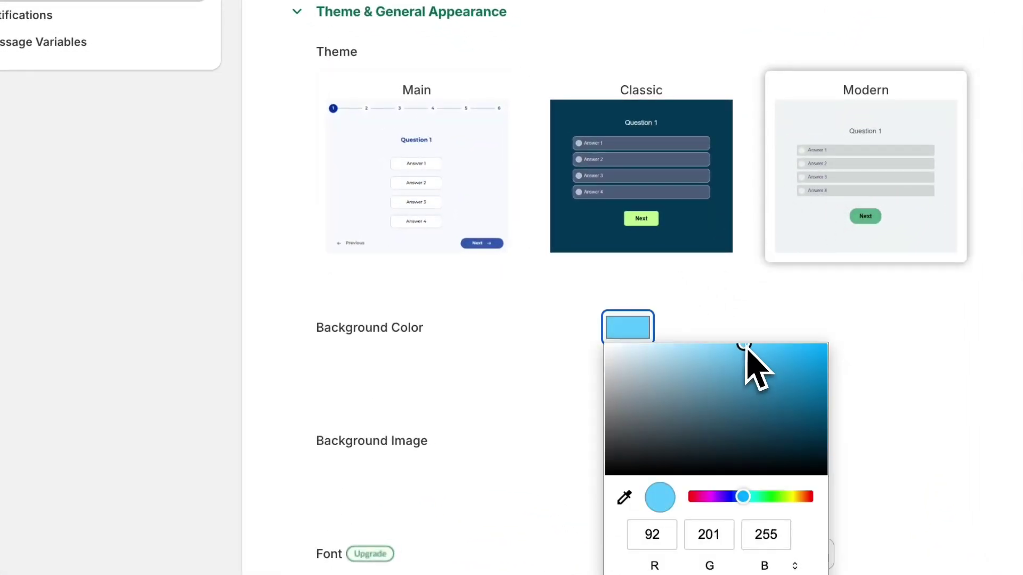
click(527, 328)
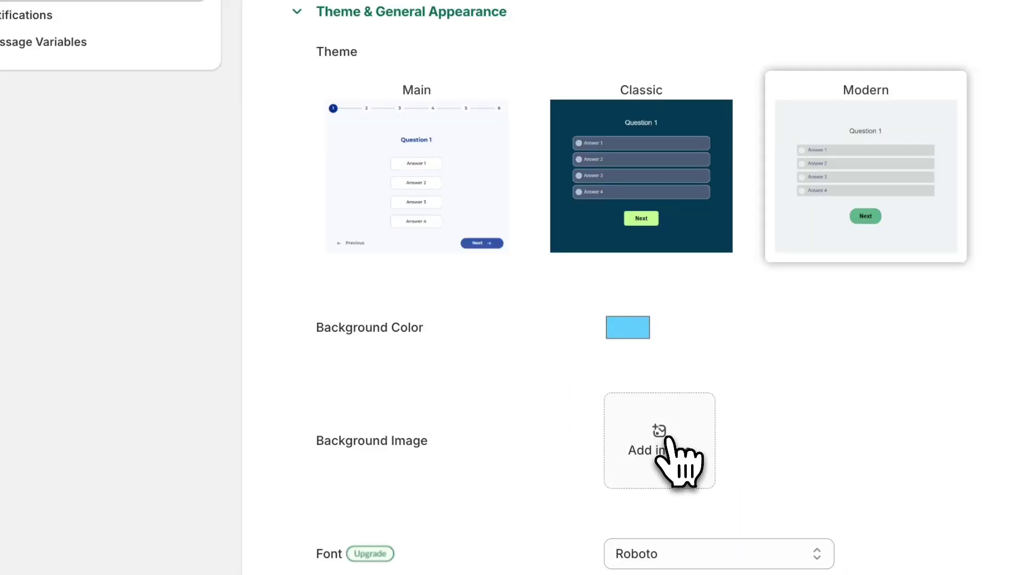
Choose a background image for the quiz from the Downloads folder
click(666, 440)
scroll(408, 304, down, 10)
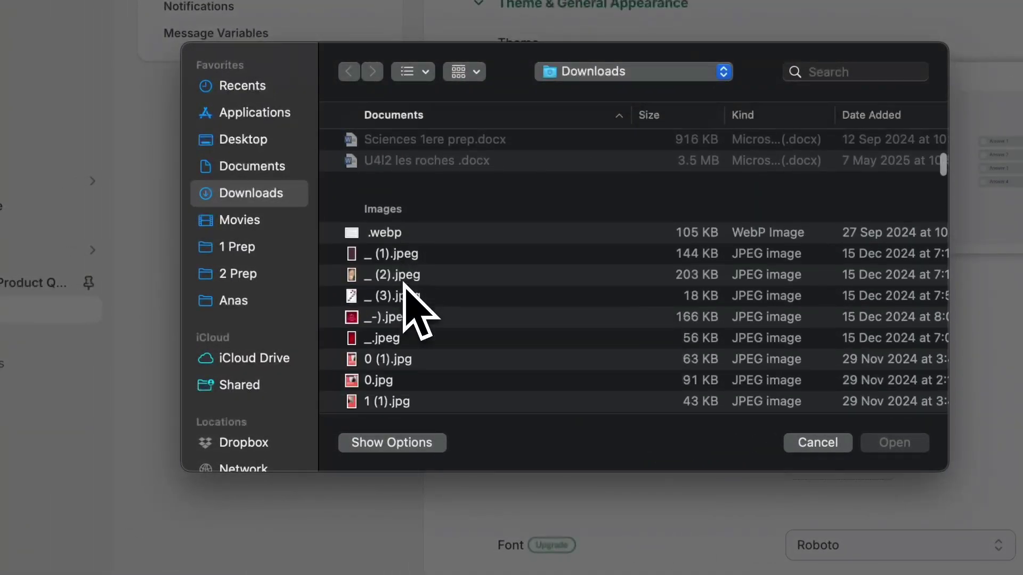
scroll(404, 283, down, 10)
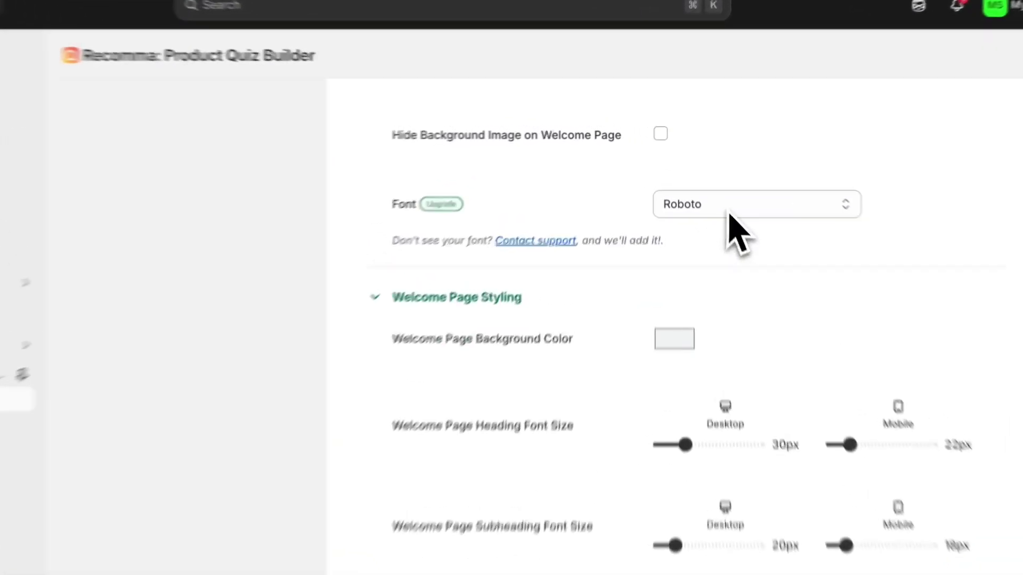
click(714, 186)
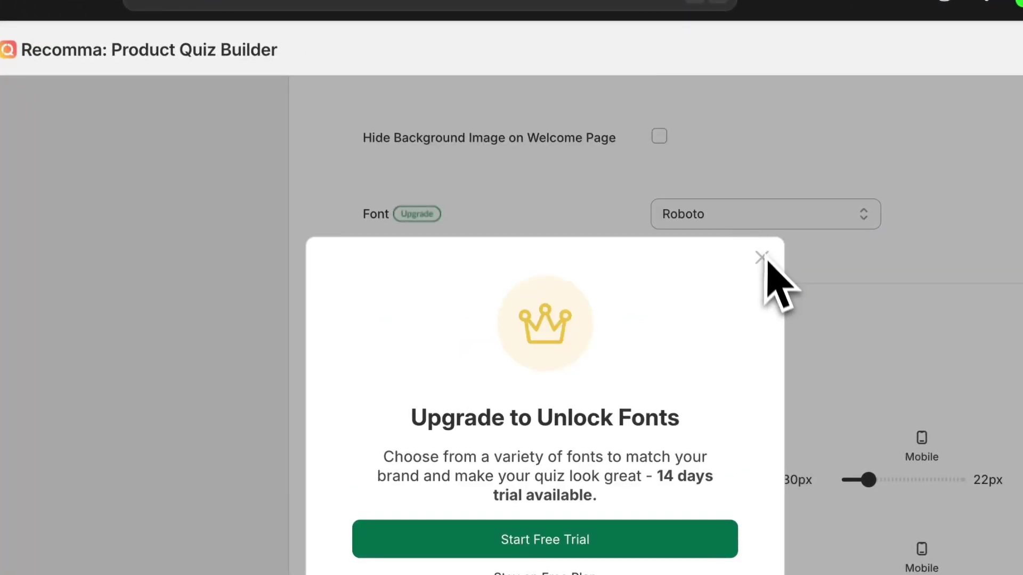
click(762, 258)
scroll(759, 344, down, 2)
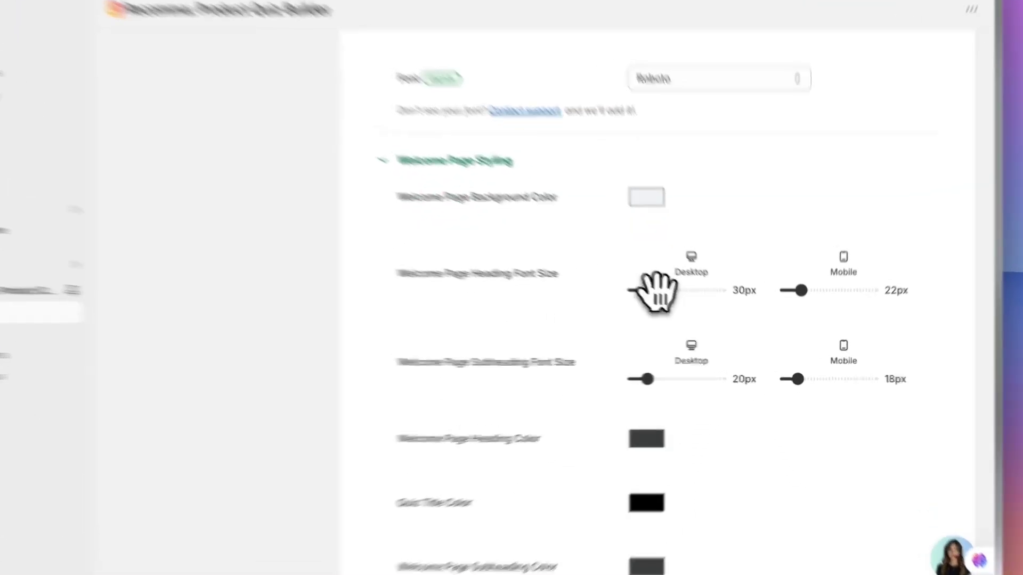
Set the welcome heading font size to 63px desktop and 56px mobile, and the subheading to 50px desktop
drag(683, 304, 708, 304)
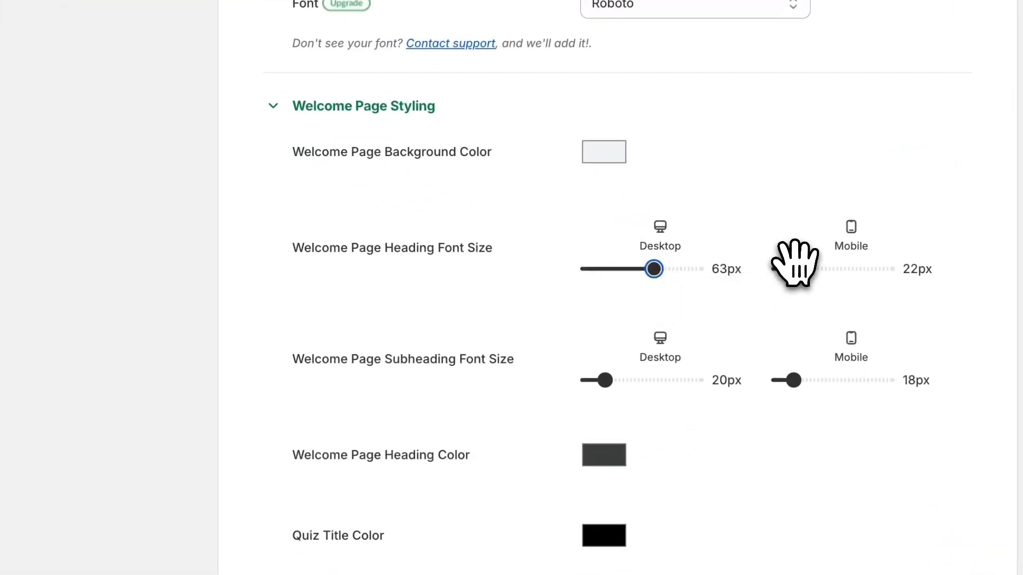
drag(794, 269, 853, 268)
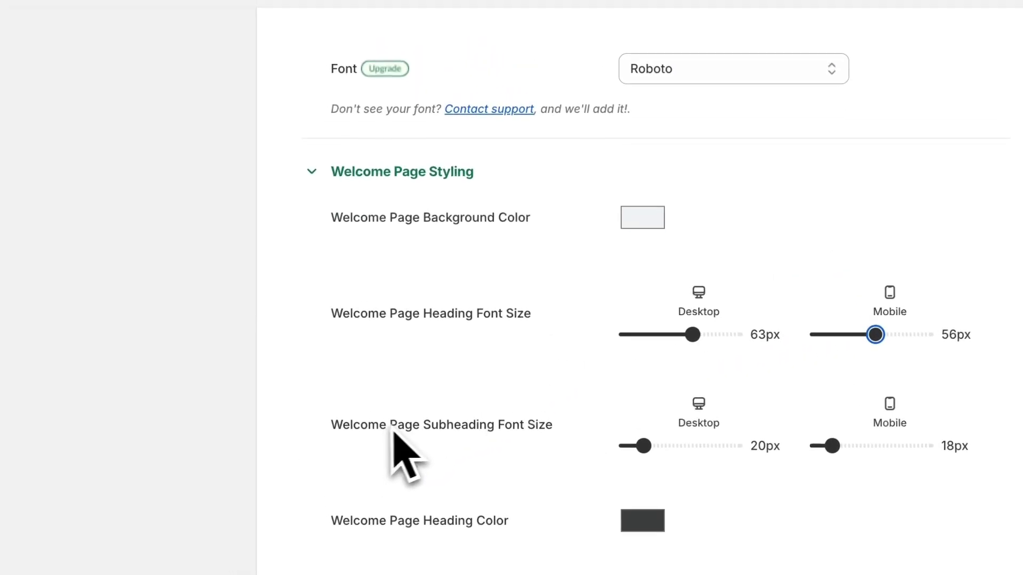
drag(644, 446, 676, 447)
scroll(594, 453, down, 10)
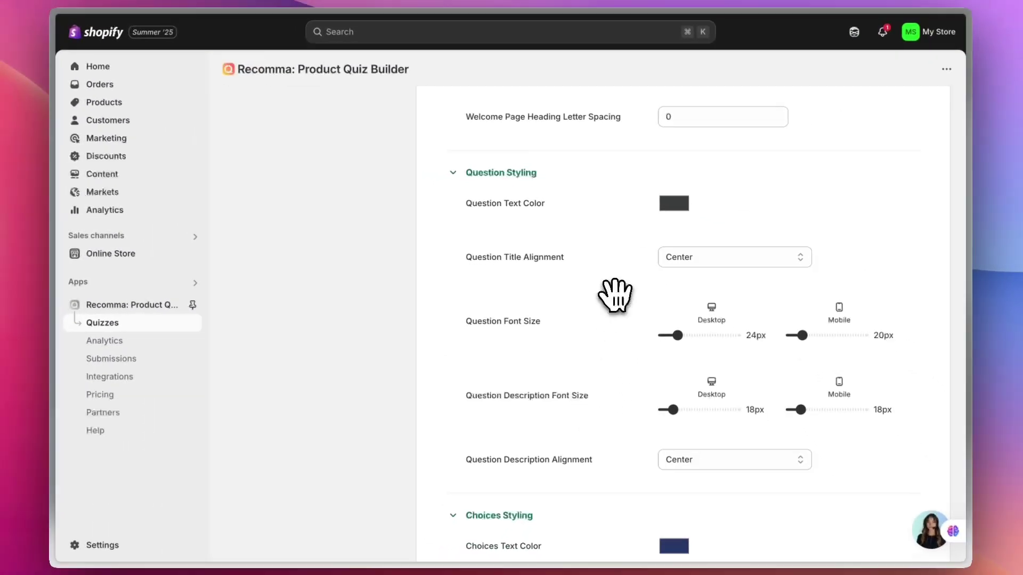
In quiz Settings, keep question and answer numbering at None and turn off Show Product Price Currency Code
scroll(583, 325, down, 3)
scroll(584, 325, up, 15)
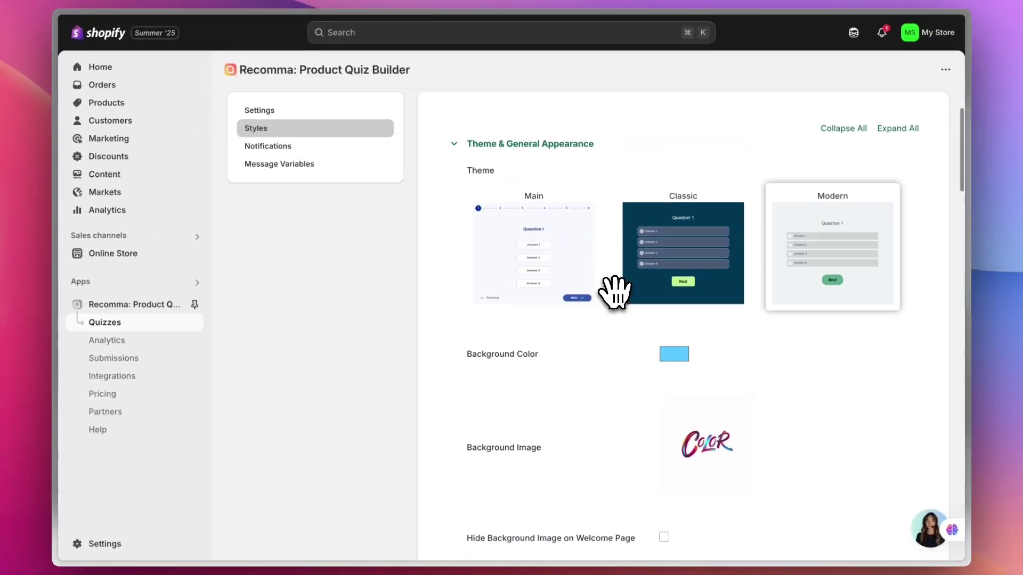
scroll(616, 292, up, 3)
click(270, 223)
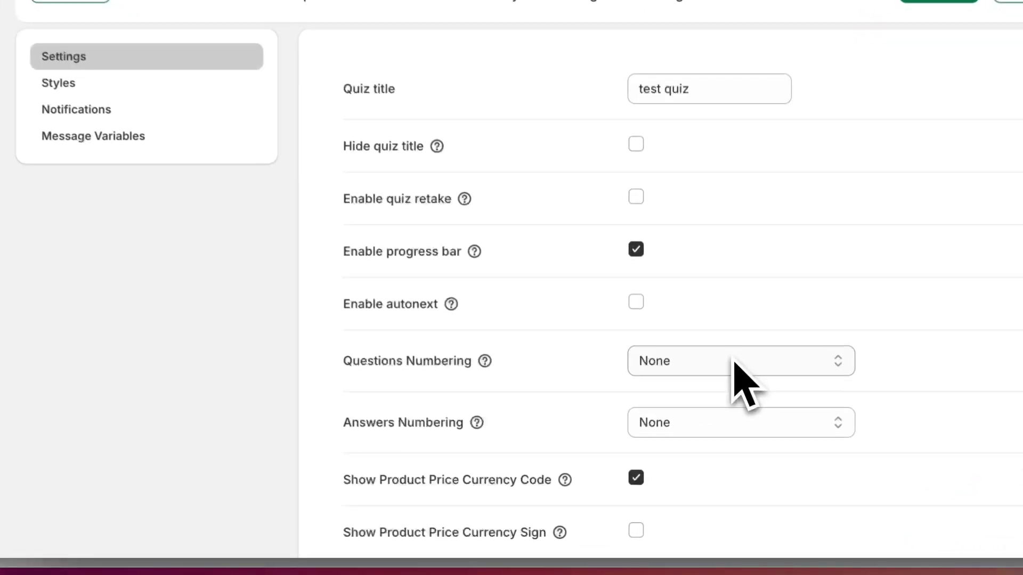
click(710, 429)
click(737, 360)
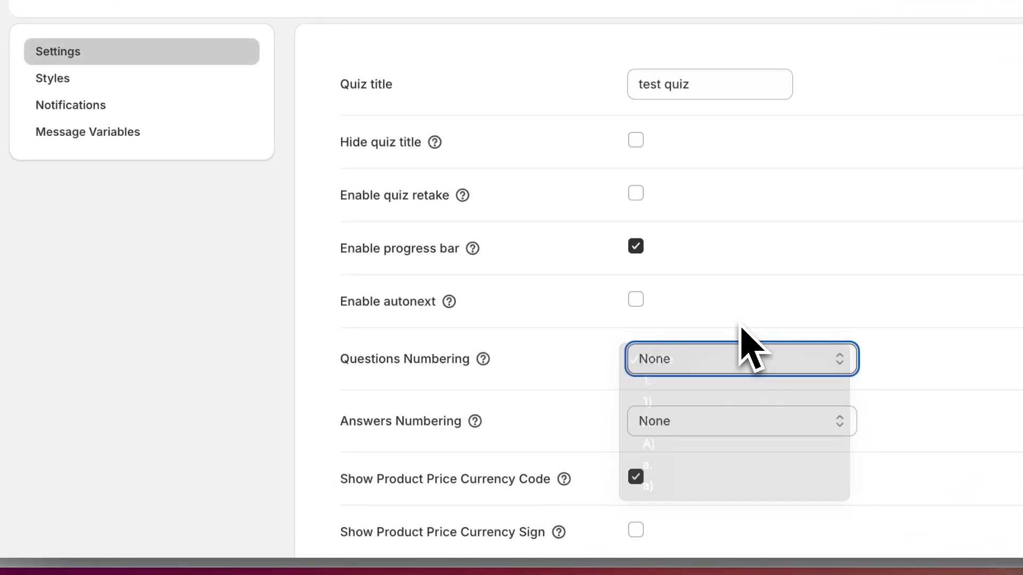
click(742, 430)
click(570, 415)
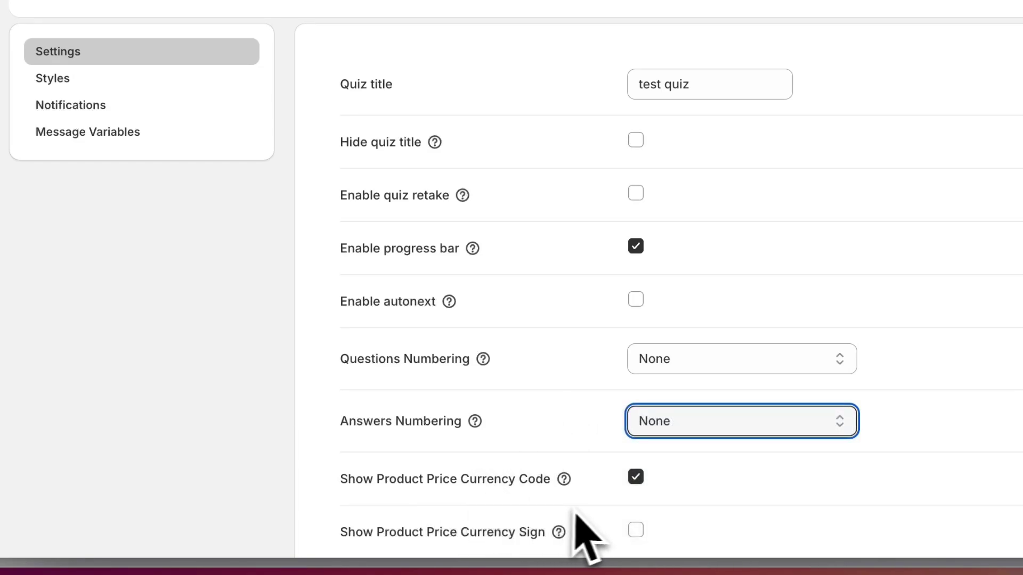
click(636, 477)
scroll(666, 491, down, 2)
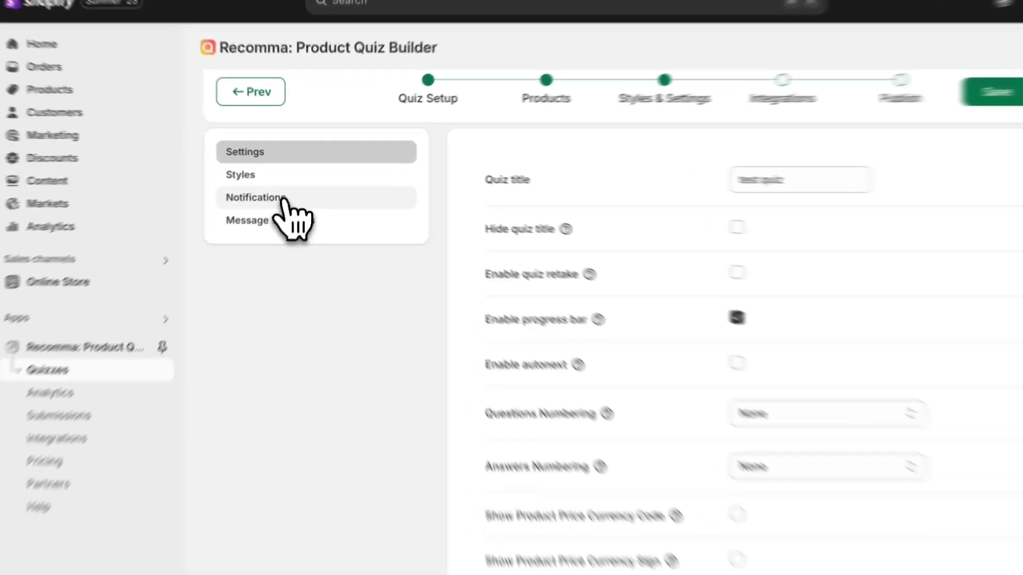
In Notifications, enable the automated admin email and start filling in the Notification Email field
click(296, 191)
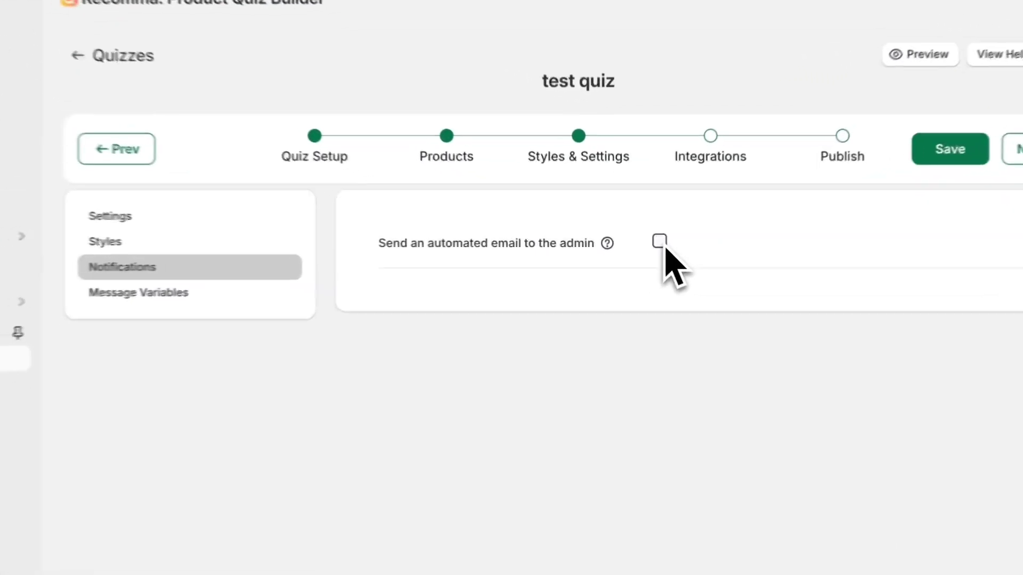
click(645, 240)
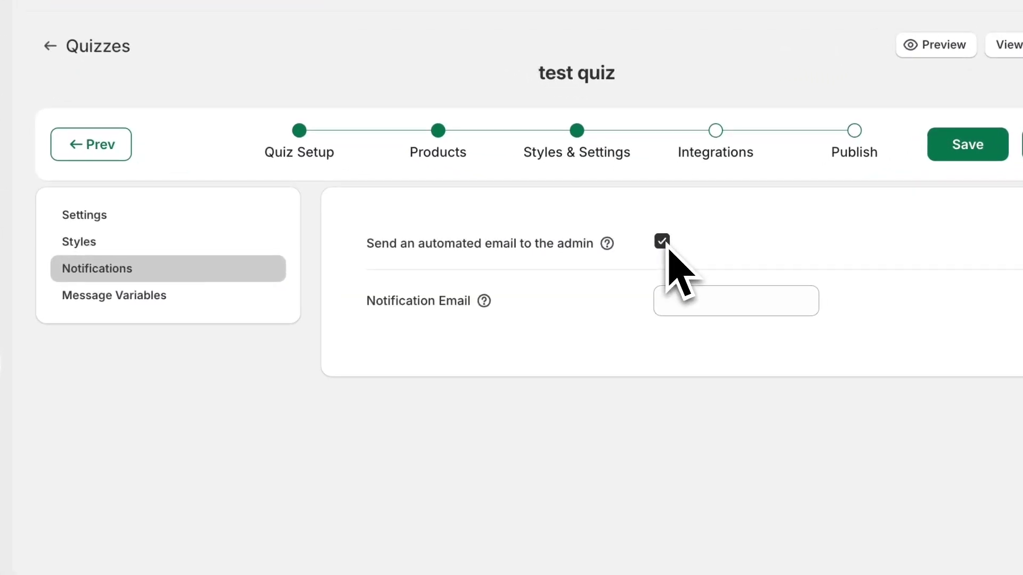
click(701, 307)
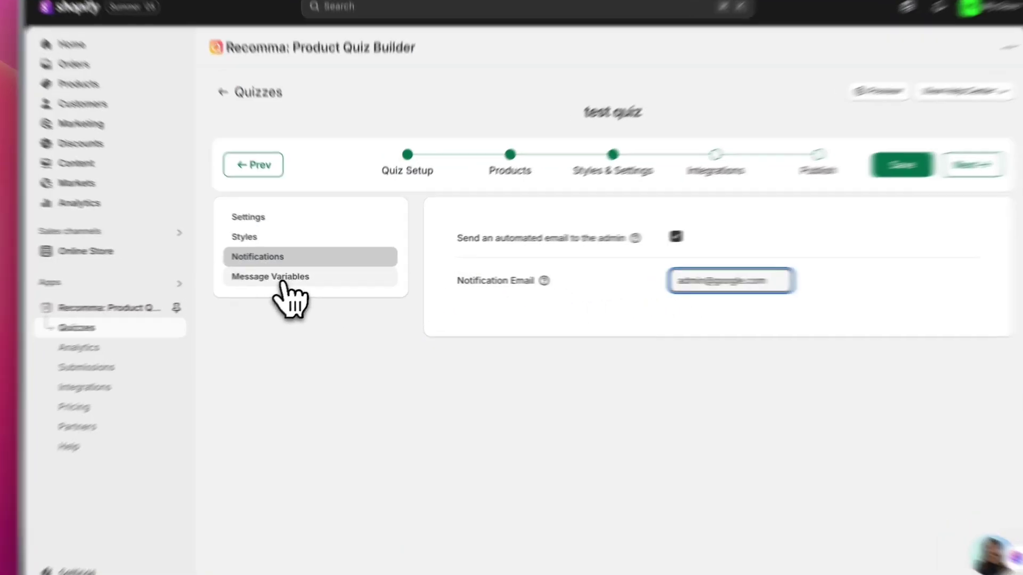
Show Message Variables and select the %%user_name%% and %%user_email%% variables for copying
click(287, 277)
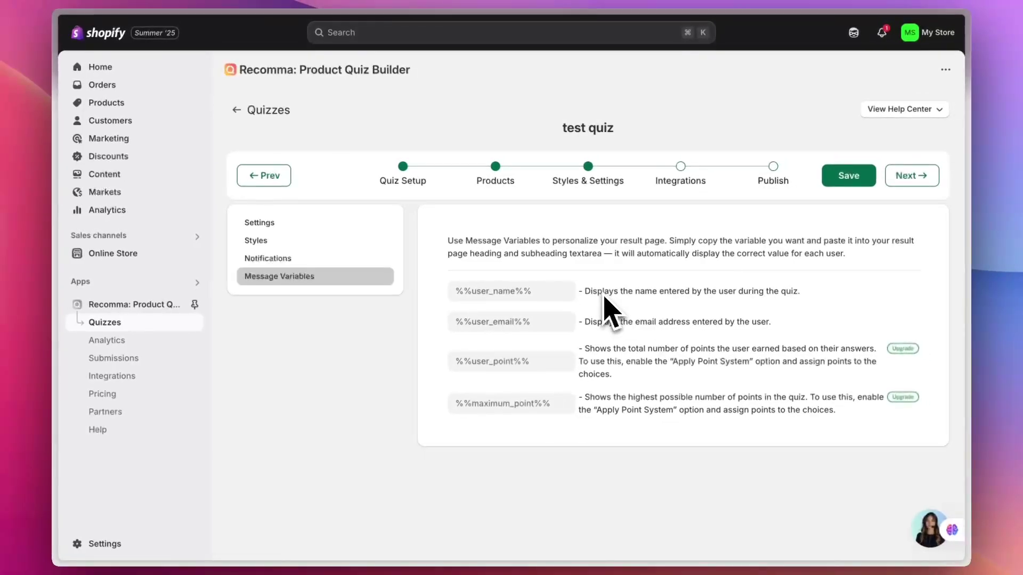
click(548, 293)
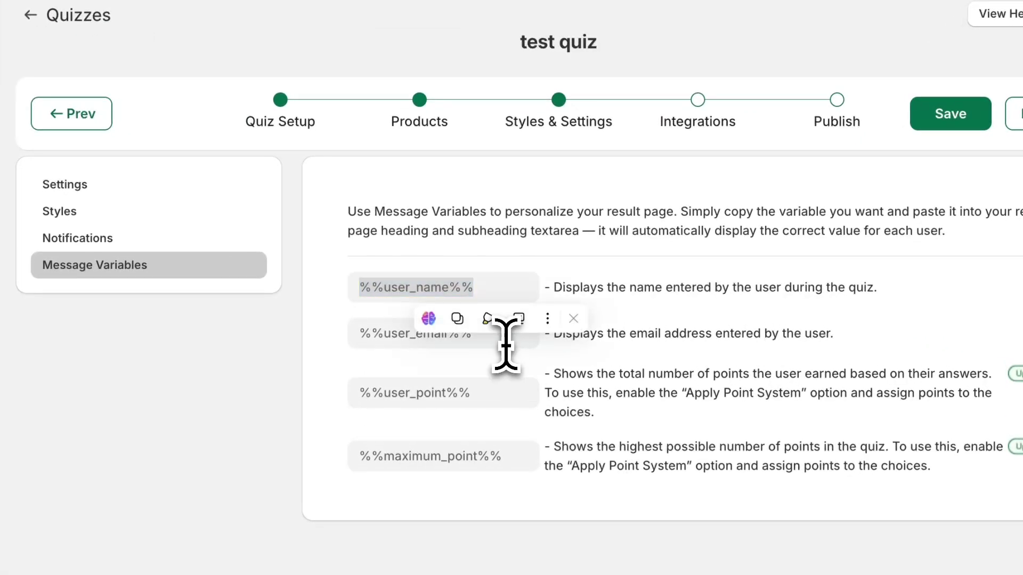
click(506, 341)
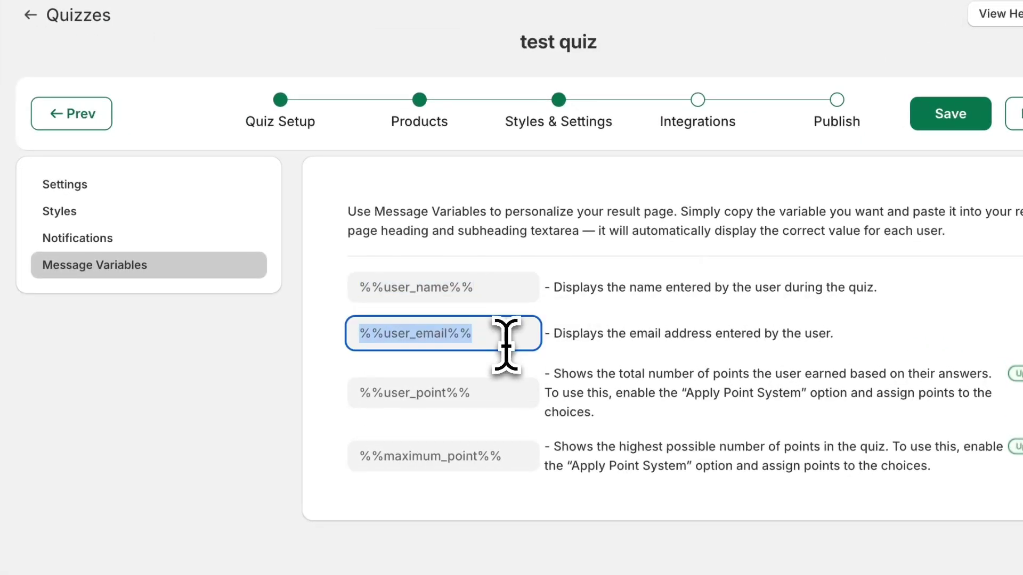
click(682, 336)
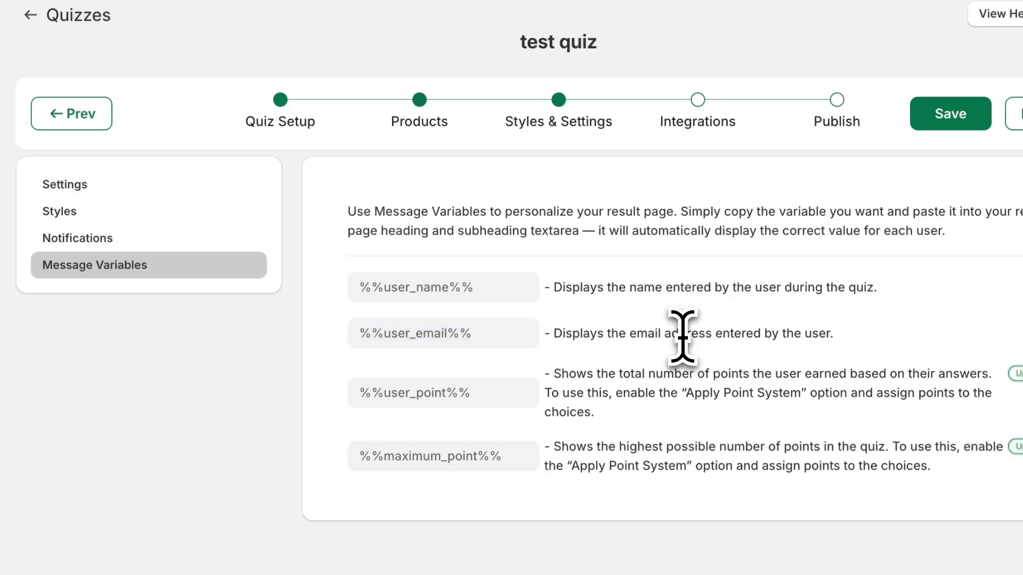
click(499, 288)
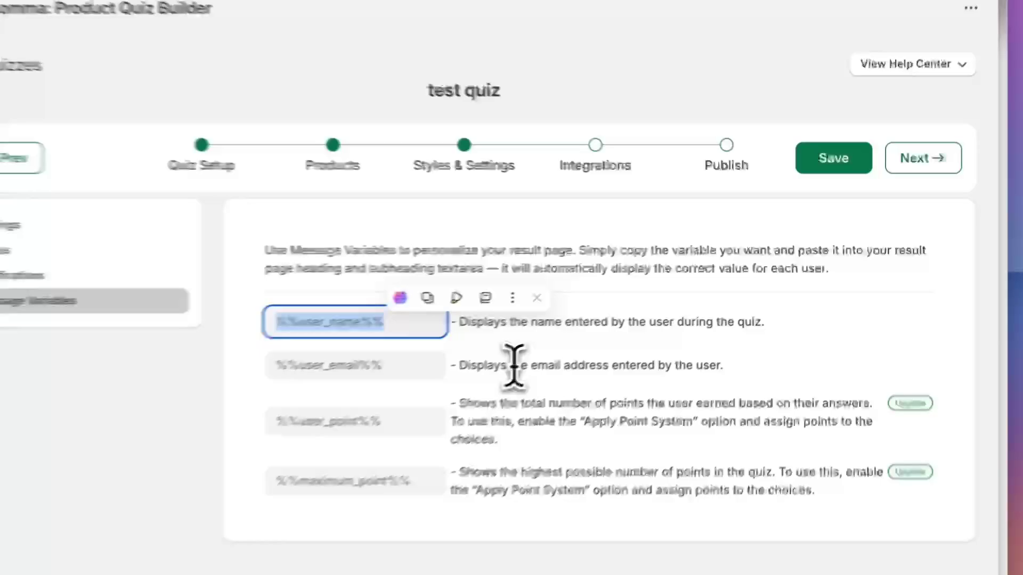
click(621, 317)
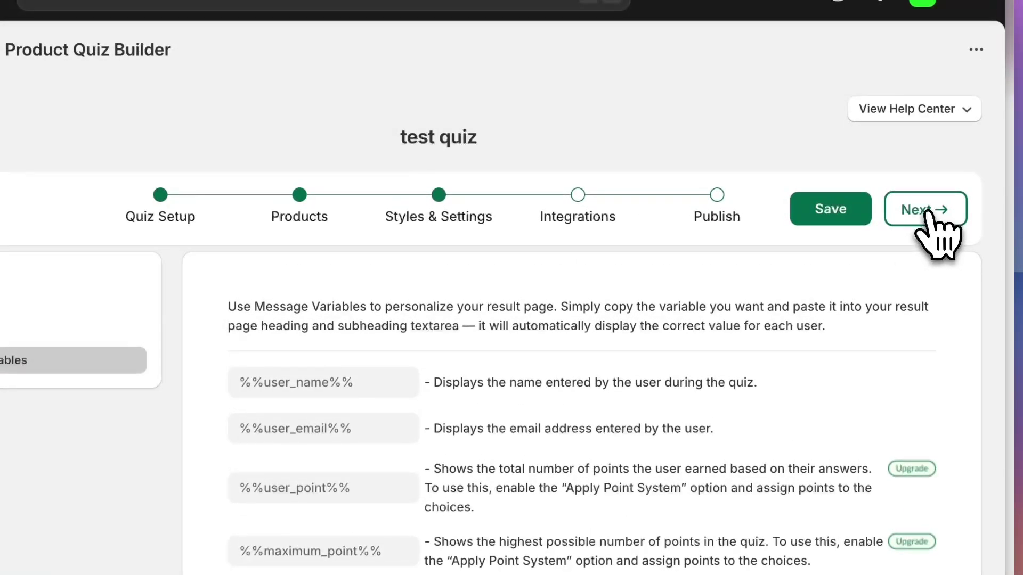
click(928, 158)
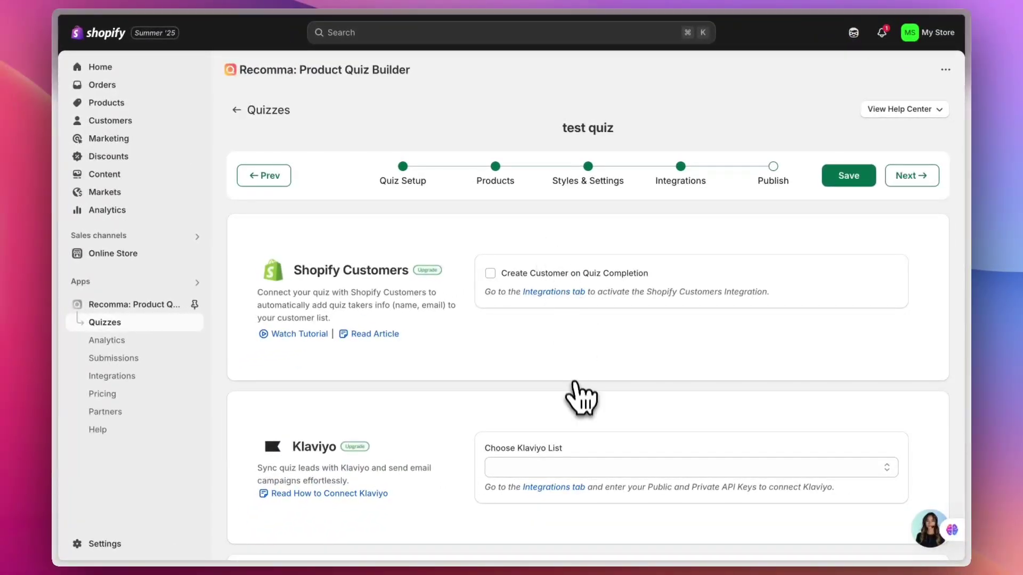
scroll(581, 400, down, 5)
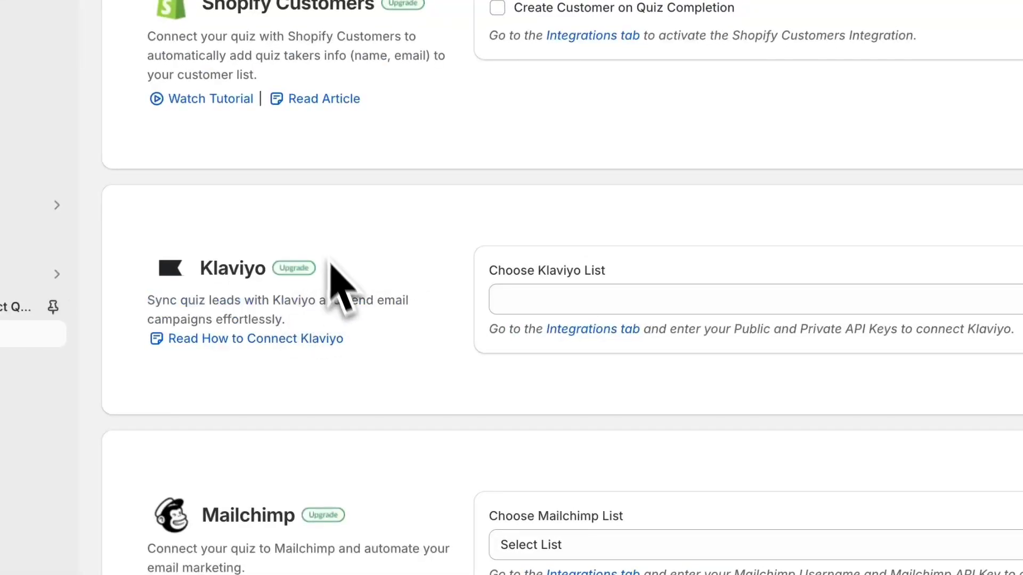
click(293, 267)
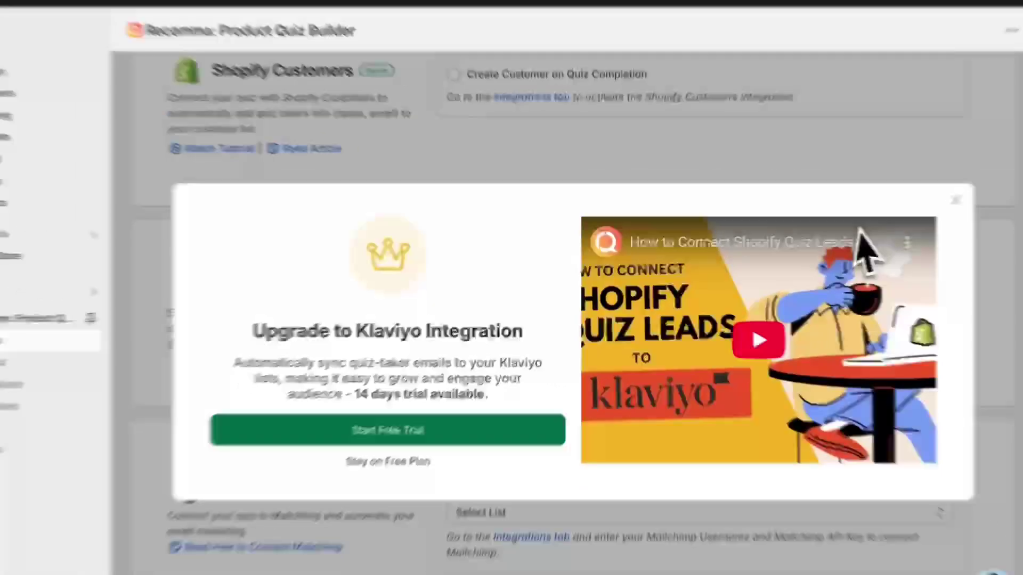
click(1018, 183)
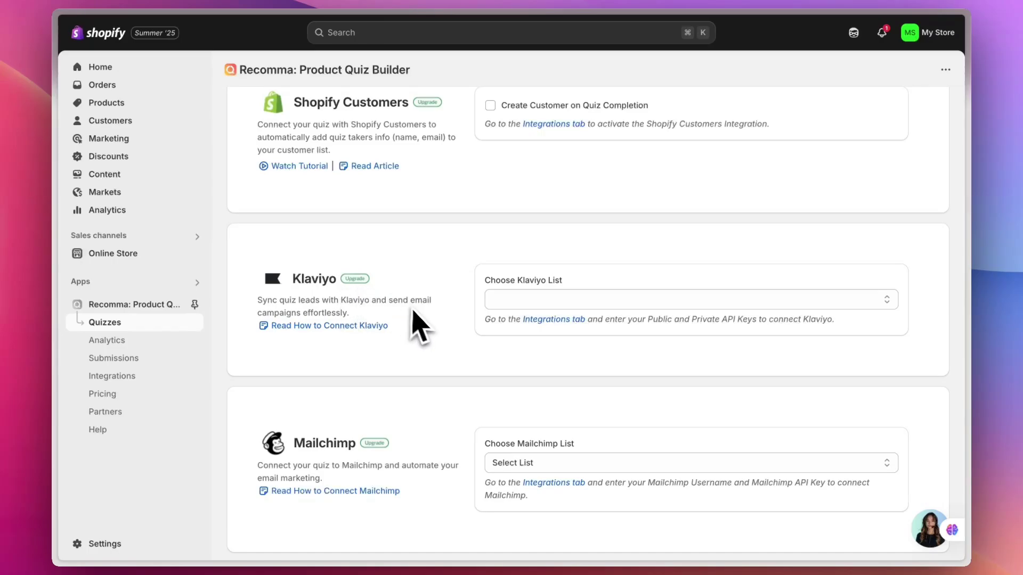
scroll(421, 328, down, 3)
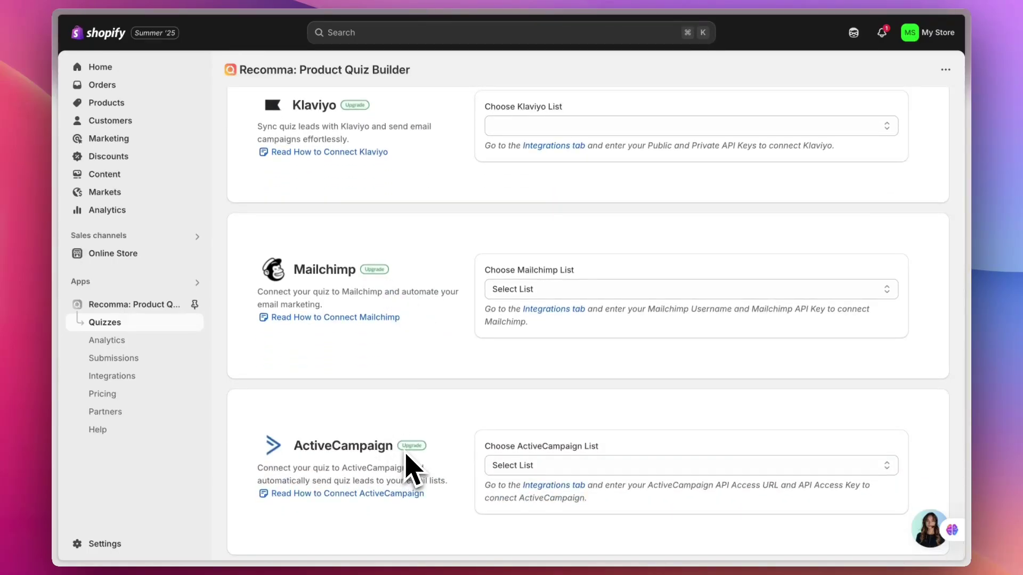
scroll(407, 455, up, 10)
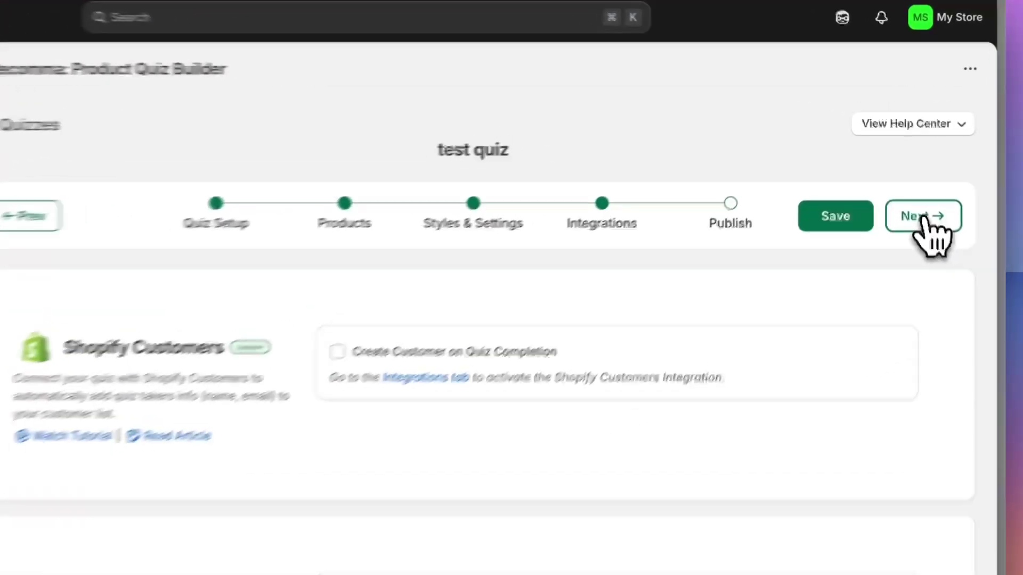
Advance the test quiz to Publish and copy the Button Link ID #ttquiz-1210
click(913, 178)
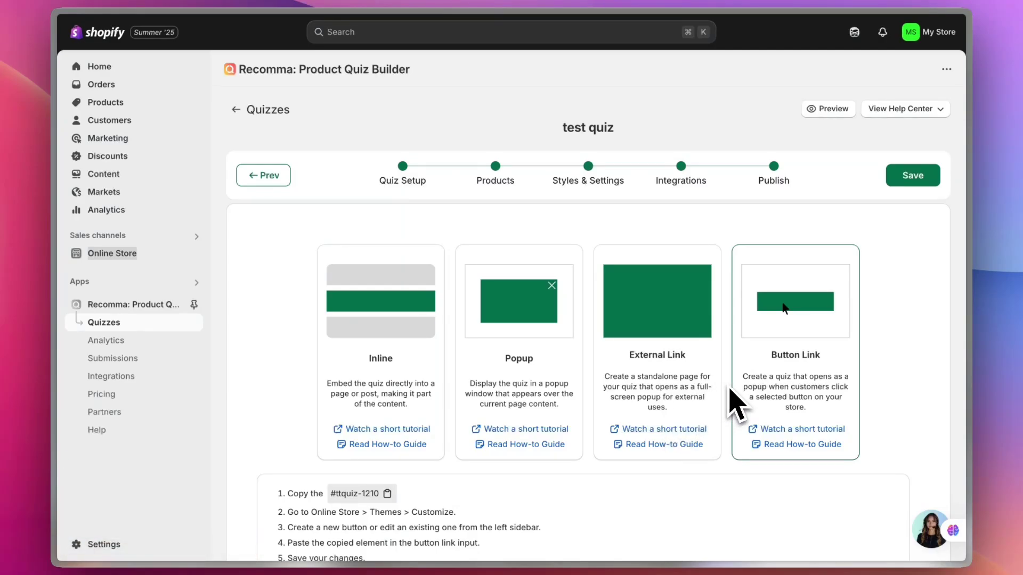
scroll(731, 400, down, 1)
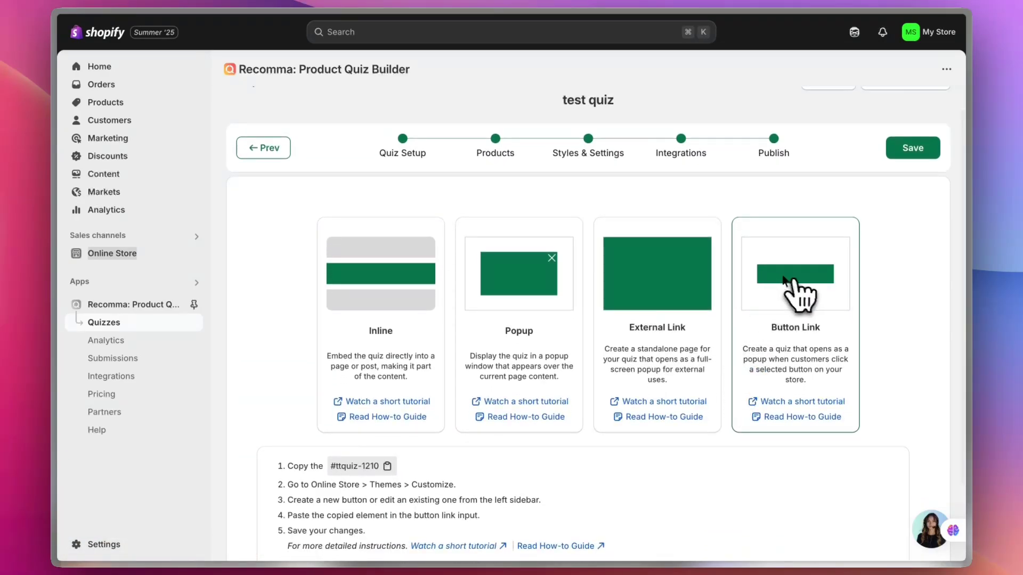
scroll(762, 330, down, 3)
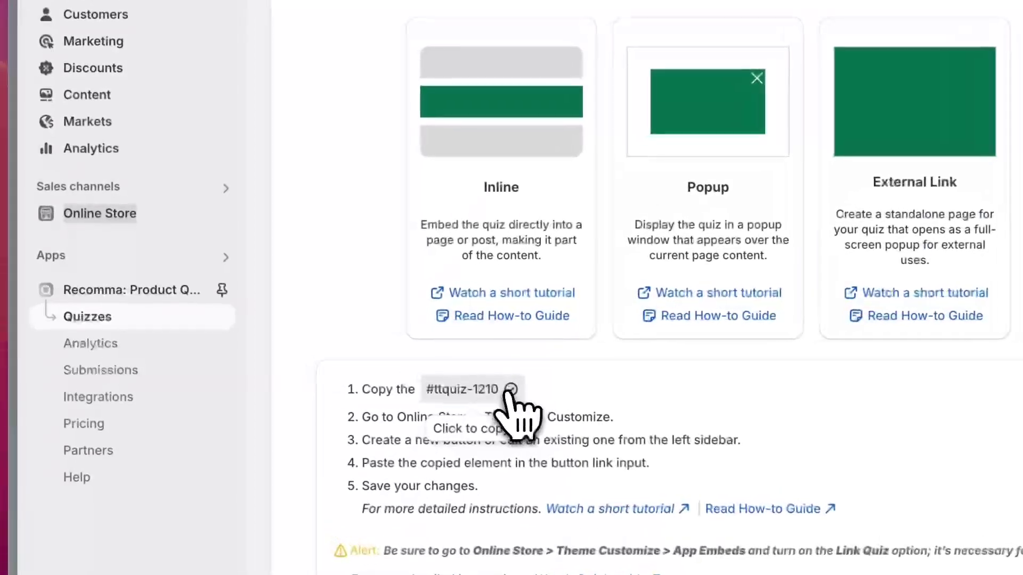
click(381, 372)
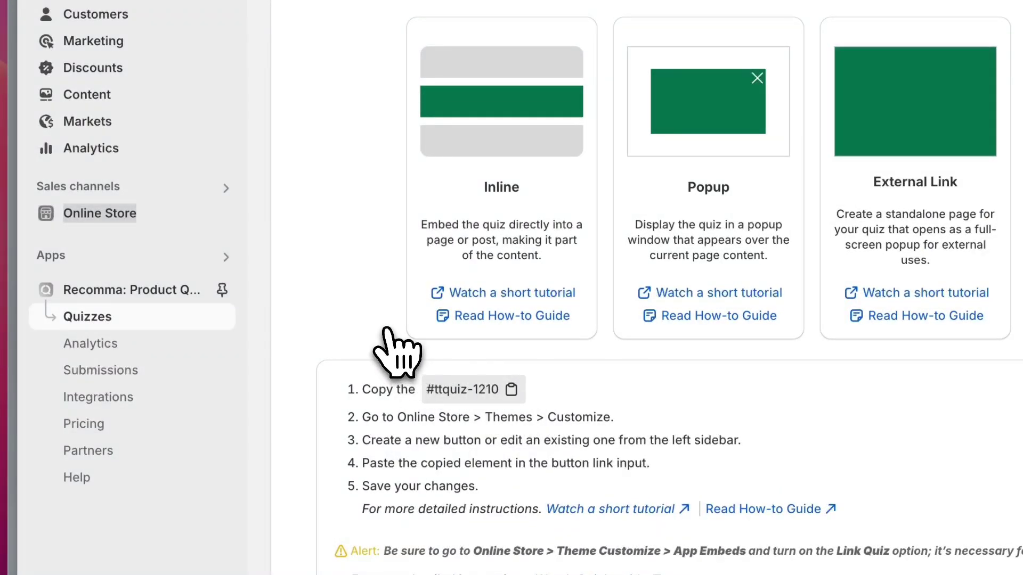
Open the store's current theme for customization from Online Store > Themes
click(171, 214)
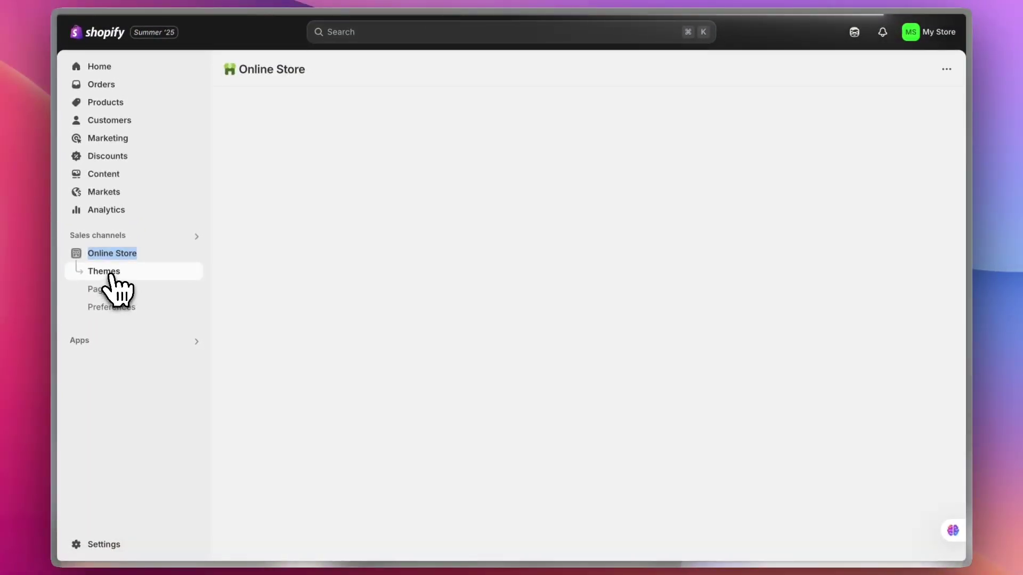
click(110, 272)
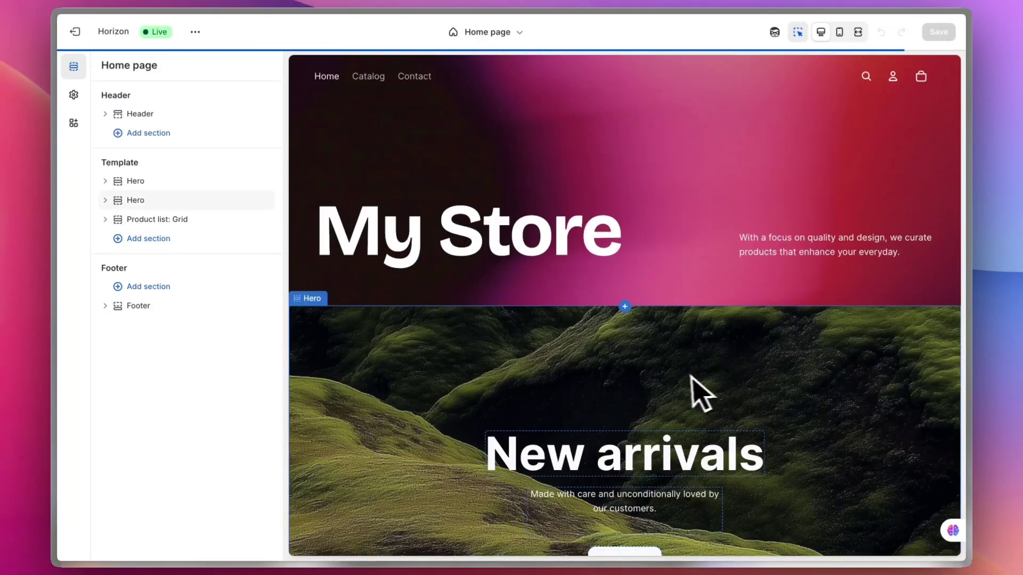
scroll(693, 389, down, 2)
scroll(681, 378, down, 2)
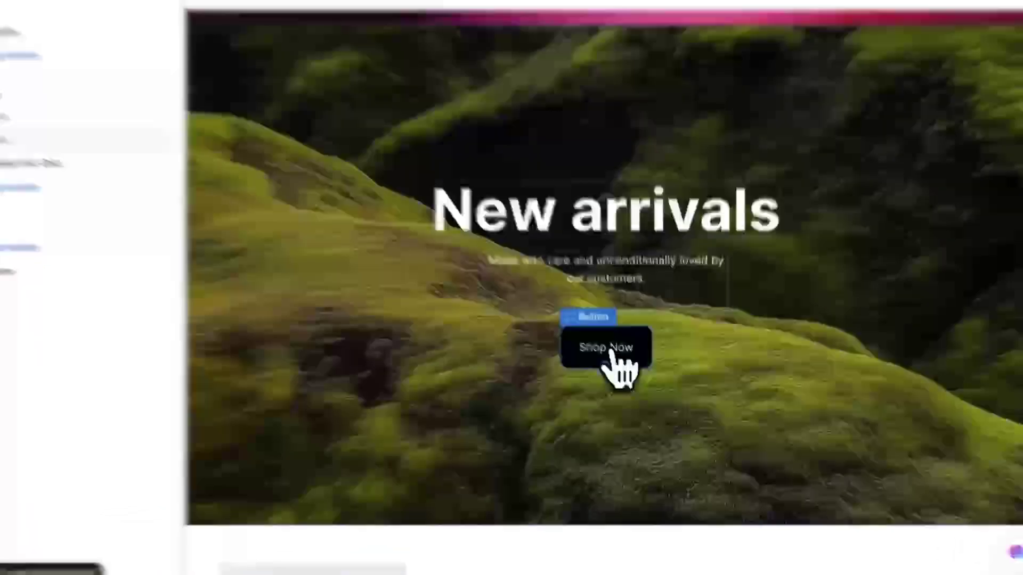
Replace the hero Shop Now button's All Products link with #ttquiz-1210
click(628, 367)
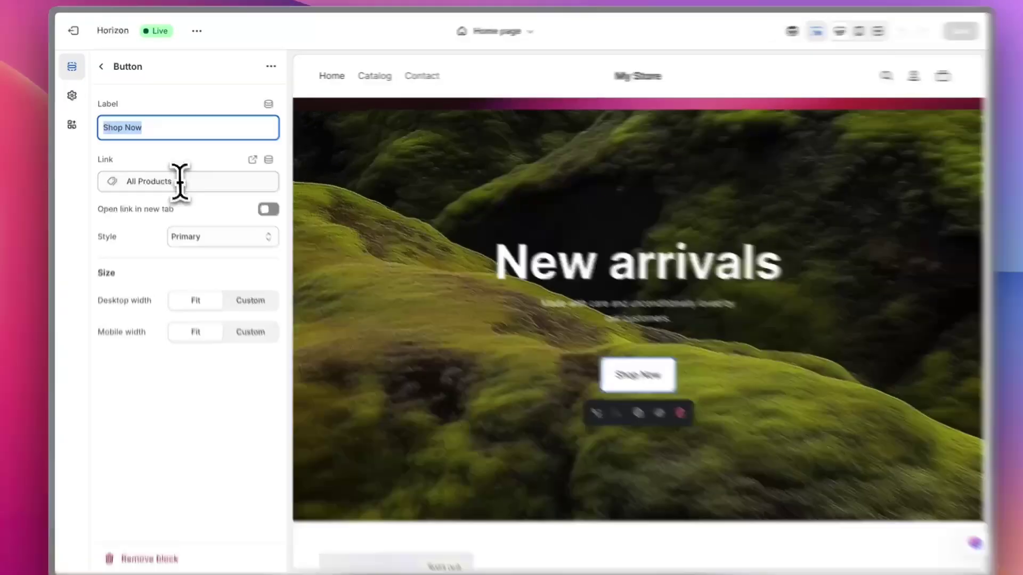
click(180, 178)
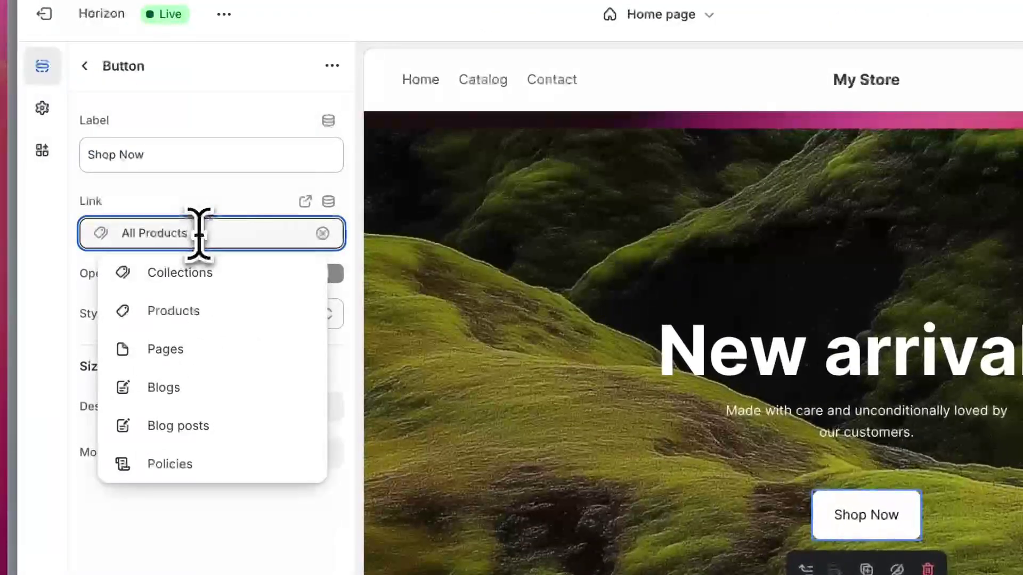
key(BackSpace)
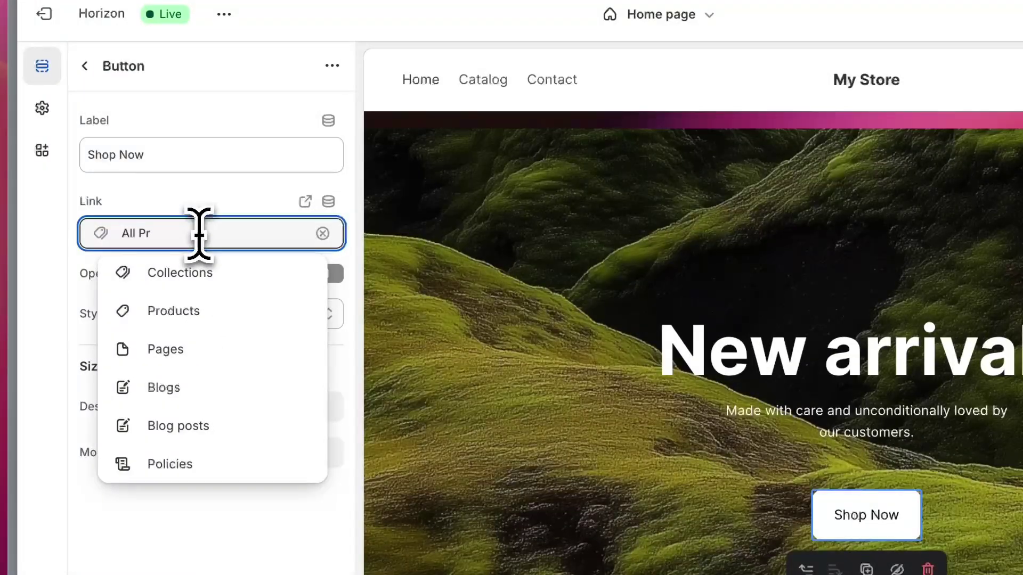
key(BackSpace)
key(BackSpace)
key(BackSpace)
key(BackSpace)
key(BackSpace)
key(BackSpace)
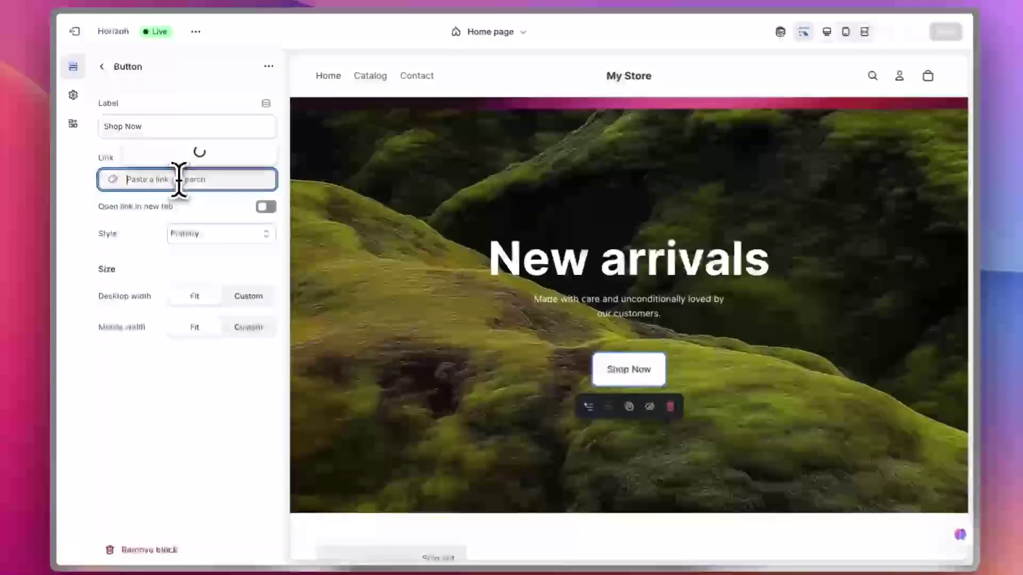
key(super+v)
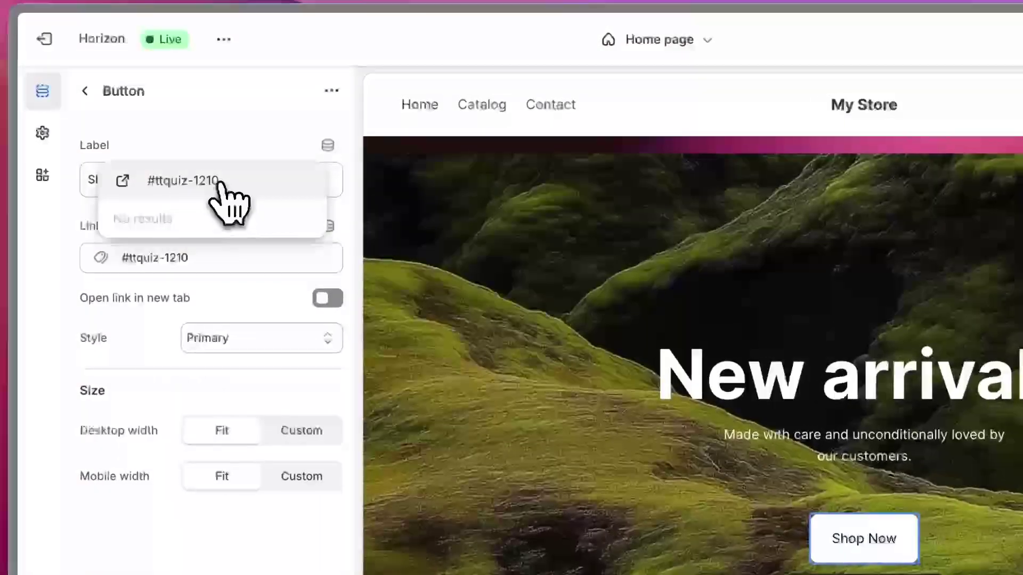
click(189, 127)
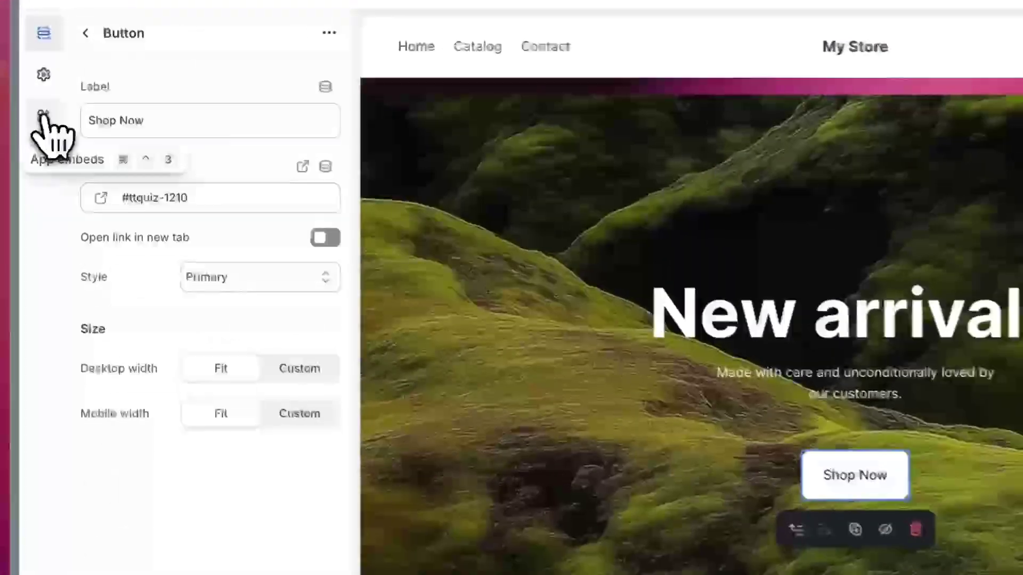
Enable the Link Quiz and Popup Quiz app embeds, save the theme, and exit the editor
click(74, 123)
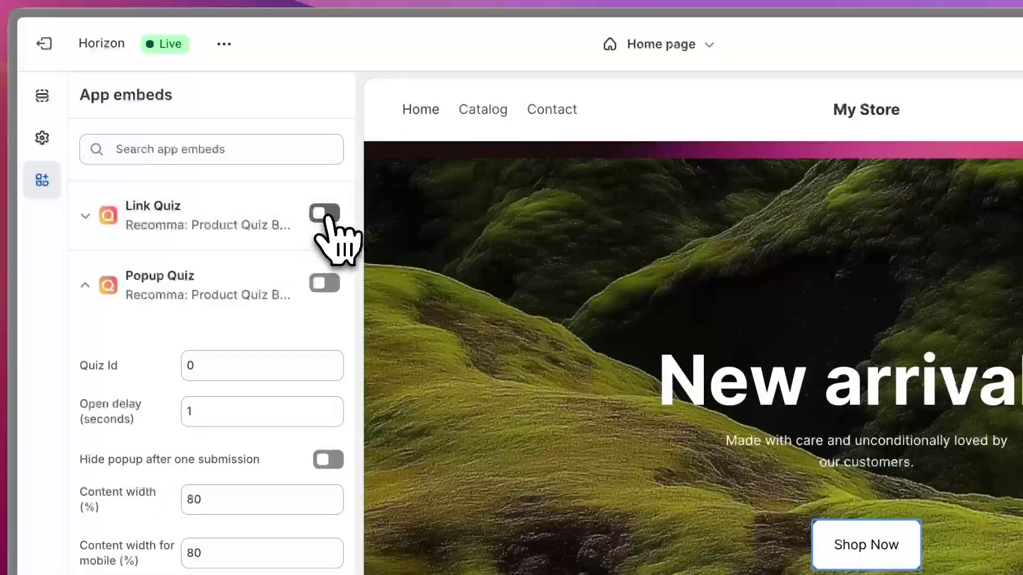
click(325, 212)
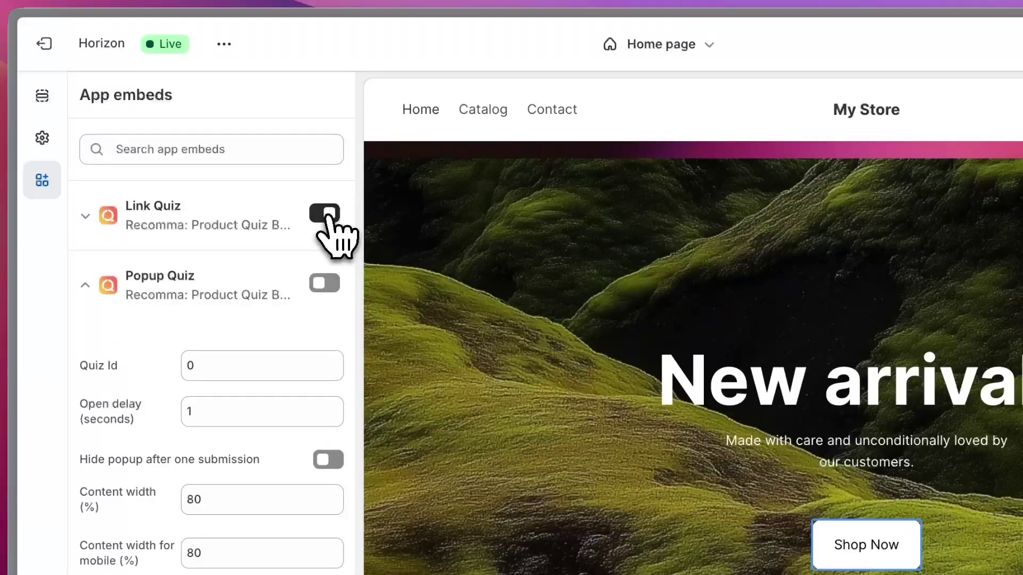
click(323, 284)
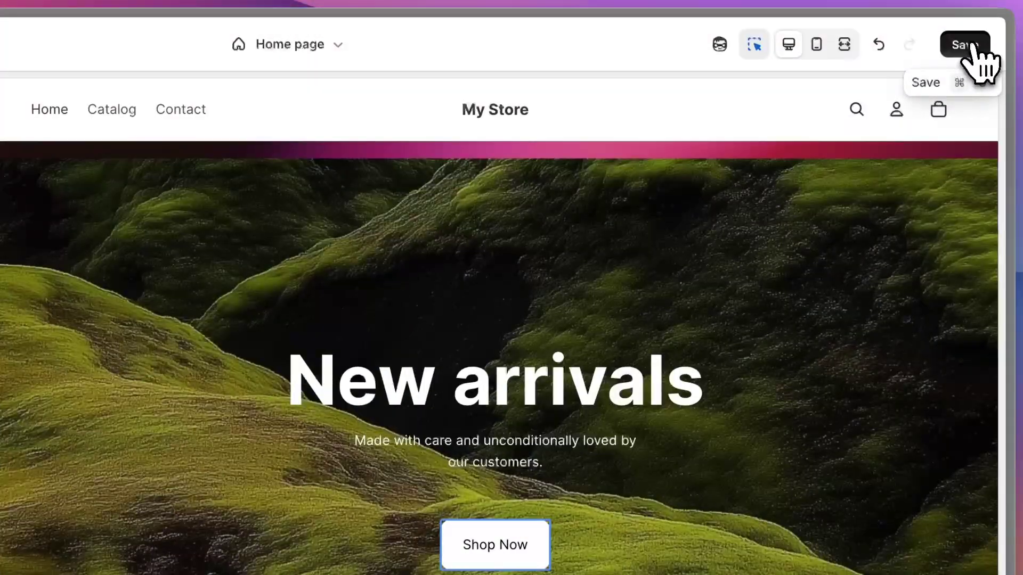
click(941, 32)
click(80, 33)
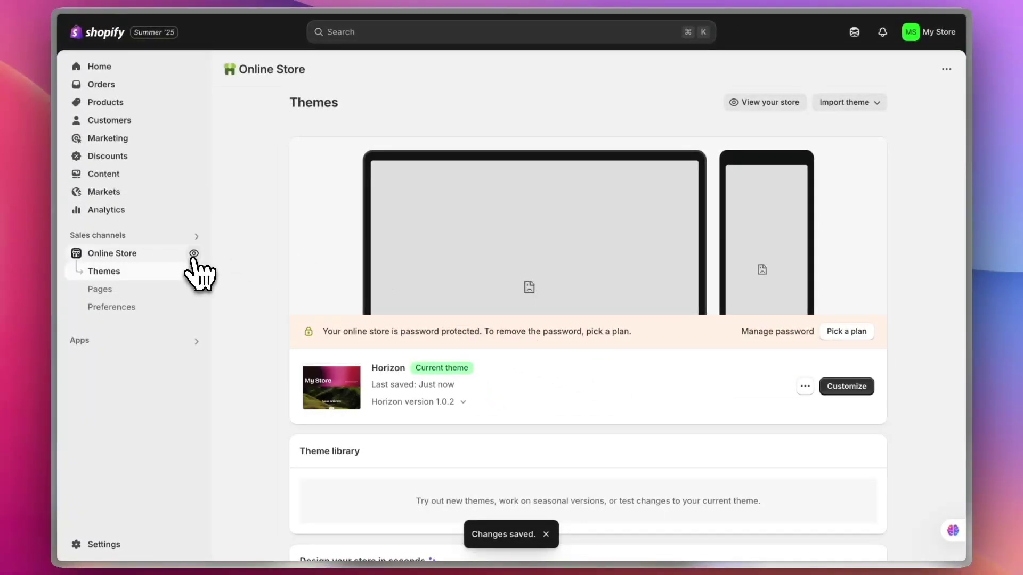
View the live storefront and launch the test quiz from the New arrivals Shop Now button
click(194, 254)
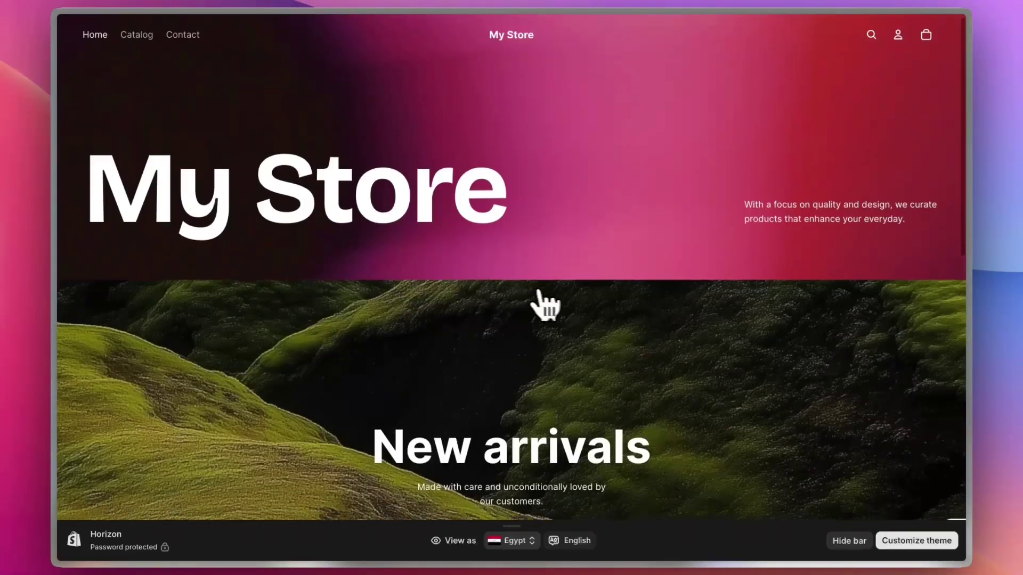
scroll(546, 293, down, 3)
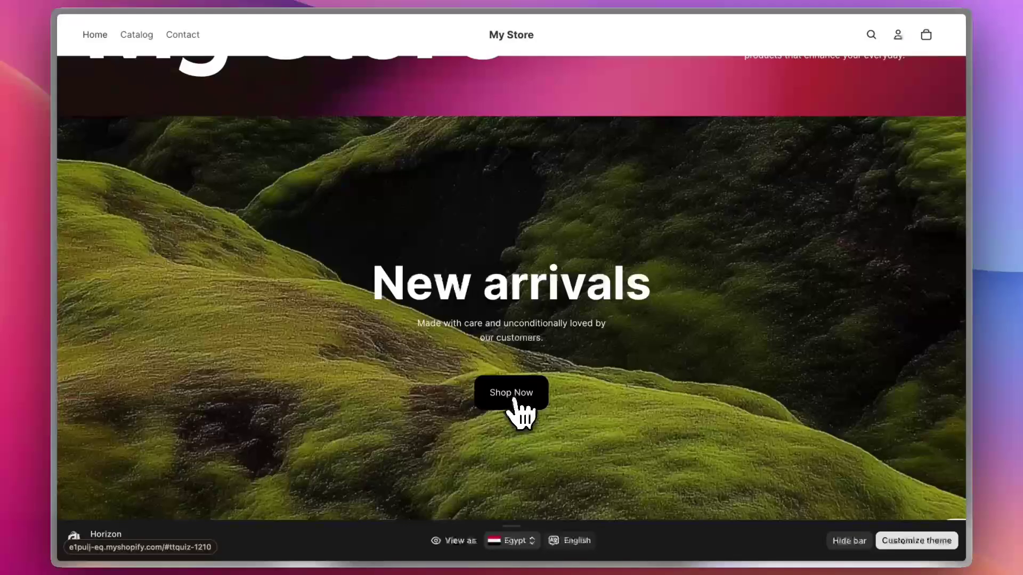
click(514, 401)
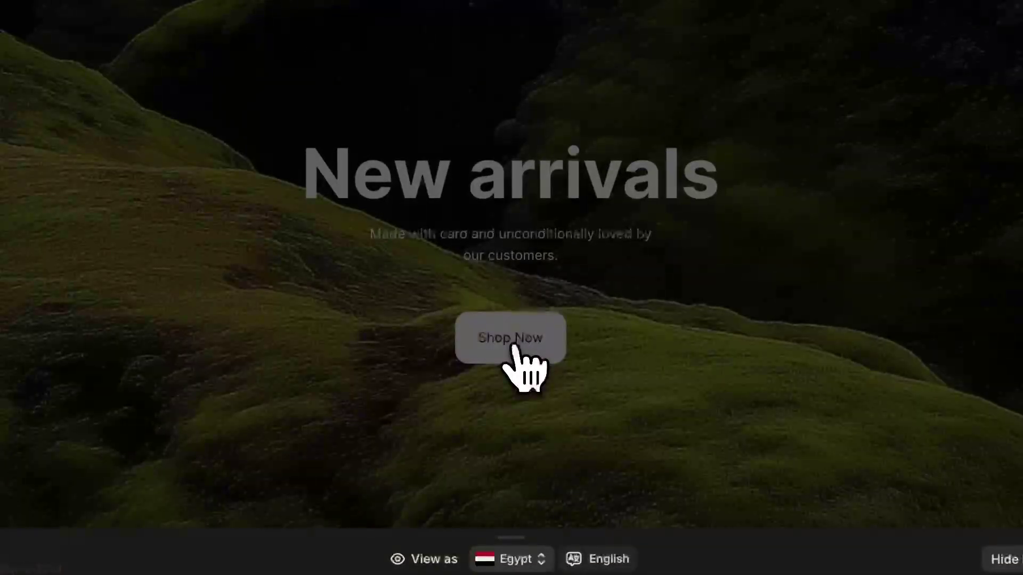